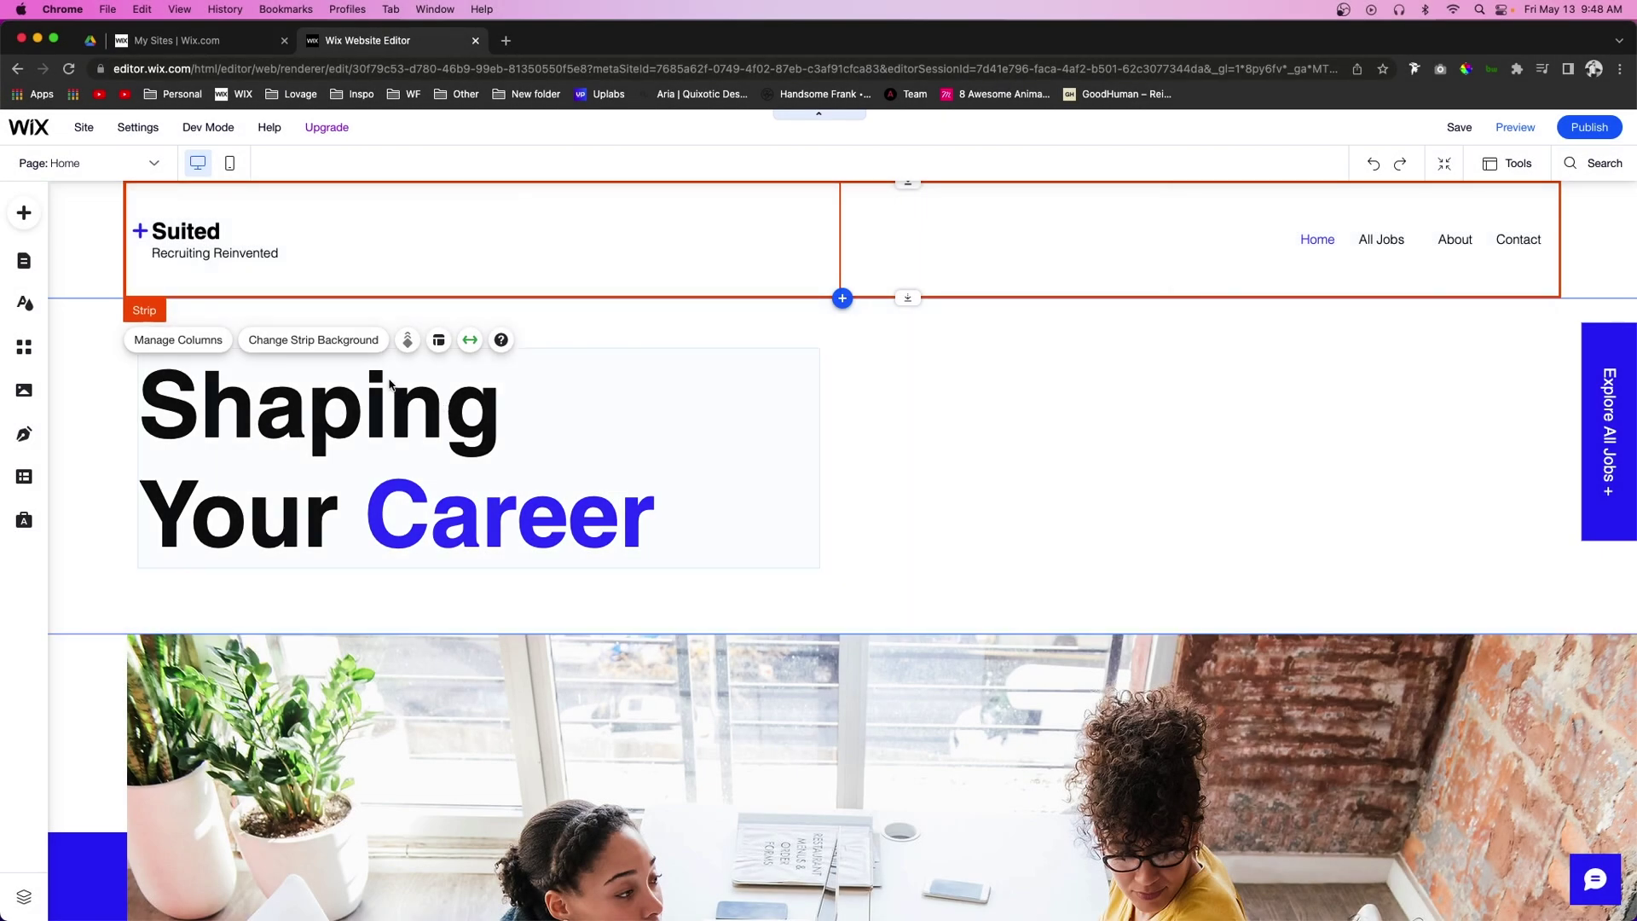
# Step: Open the Add to Site panel from the left toolbar, showing the Strip designs
pyautogui.click(25, 215)
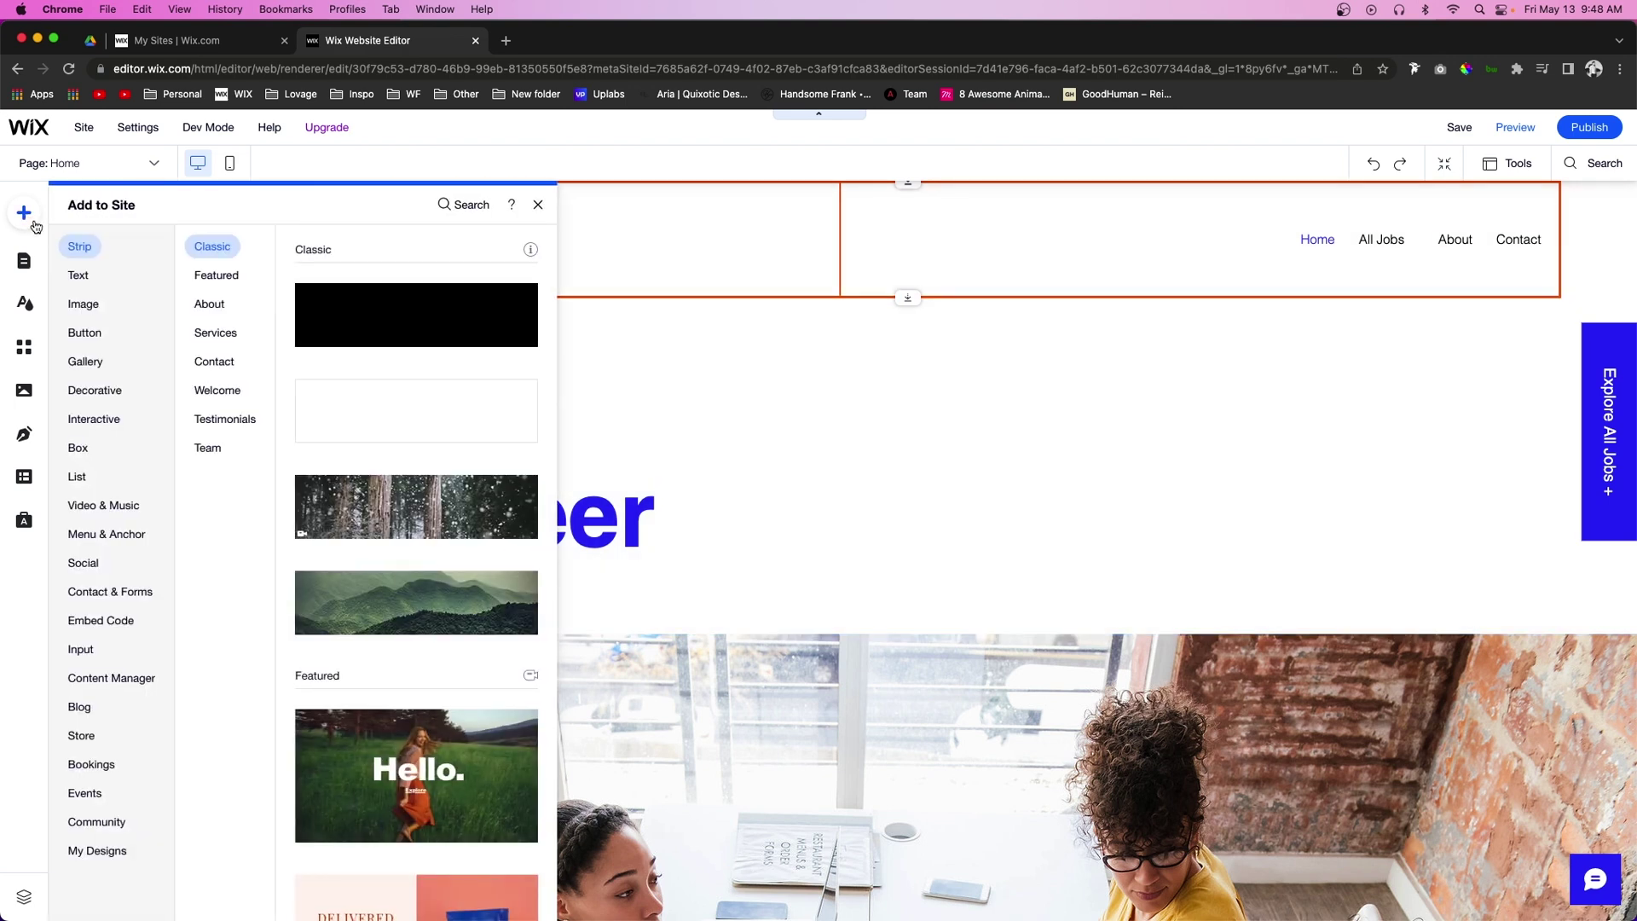
# Step: Browse the Interactive > Lightboxes designs and add the Subscribe 'Join Our List' lightbox
pyautogui.click(78, 446)
pyautogui.click(93, 422)
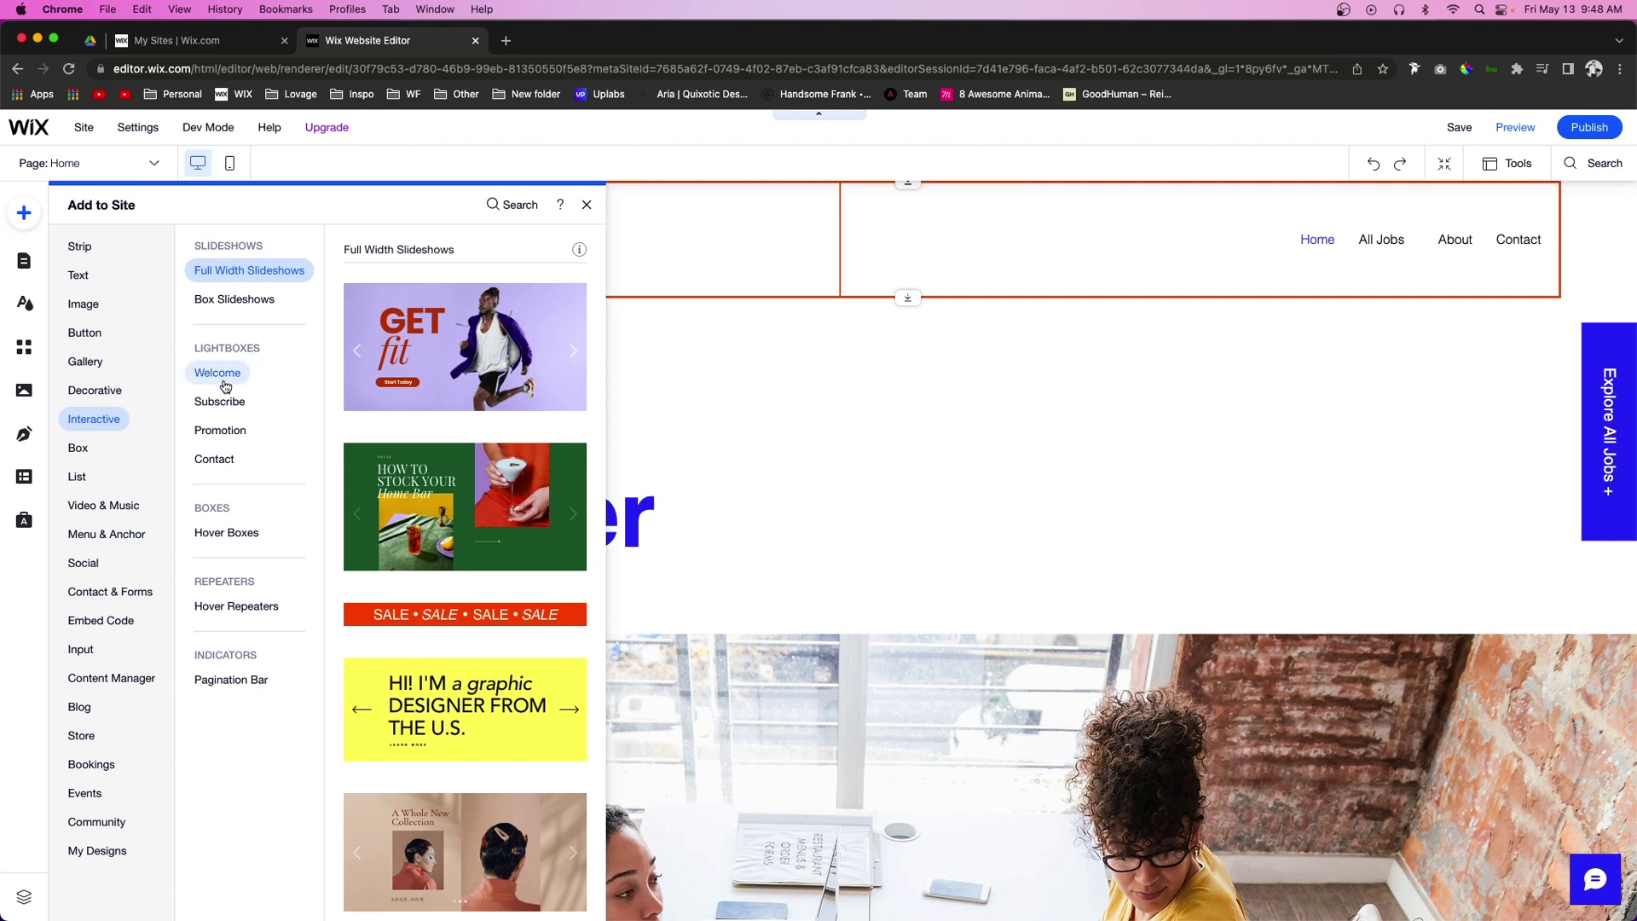
pyautogui.click(220, 431)
pyautogui.click(214, 384)
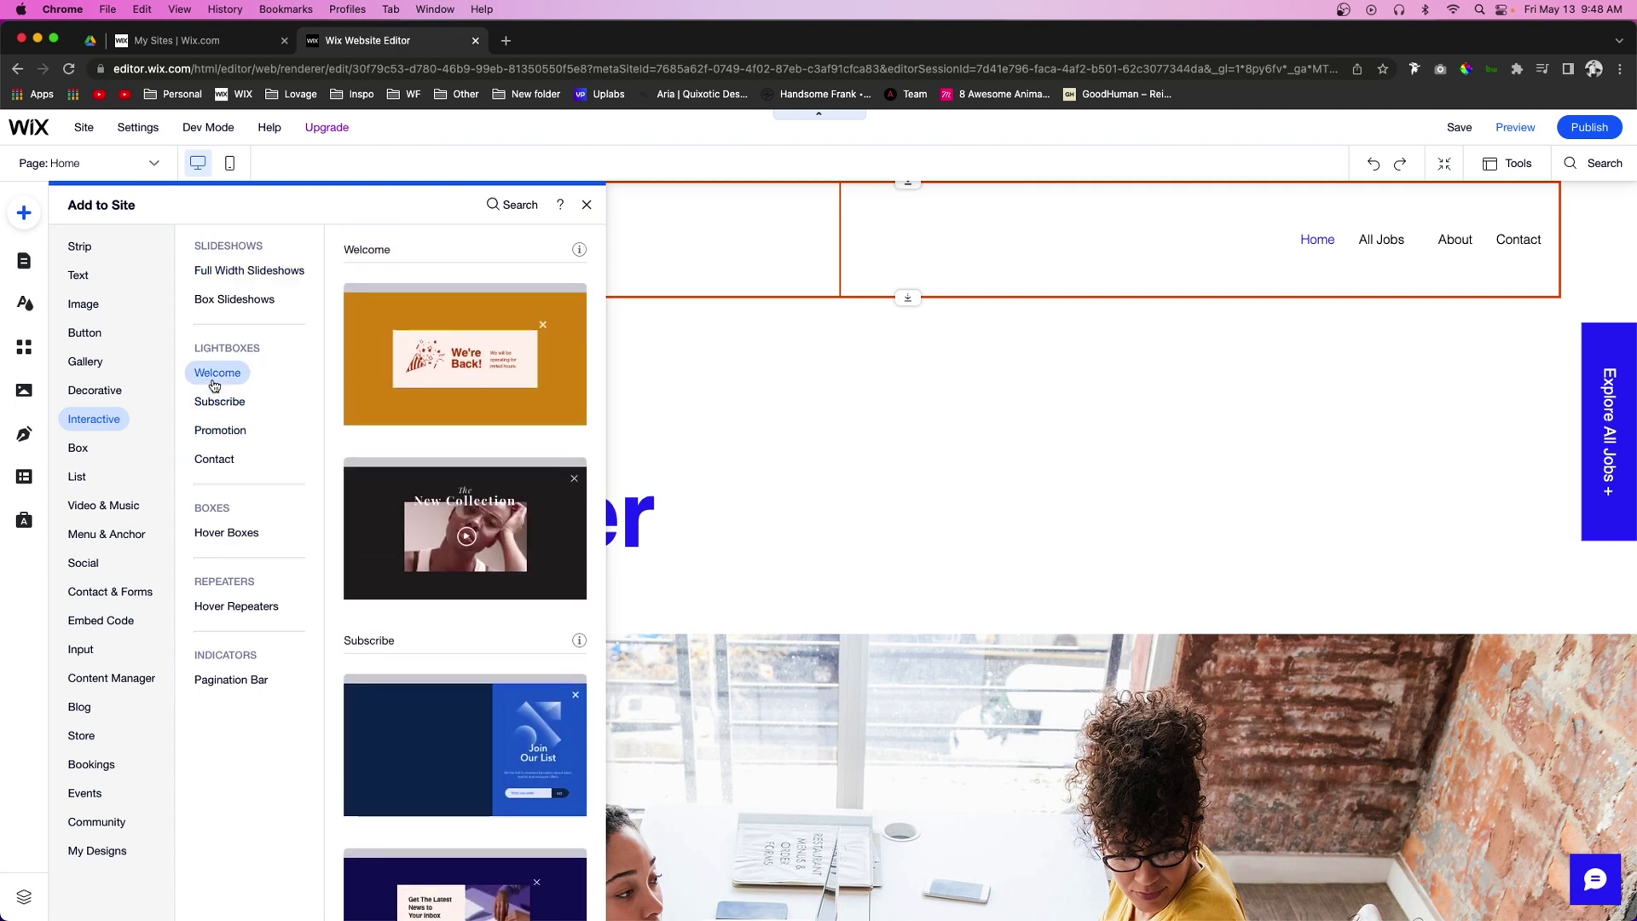
pyautogui.click(217, 427)
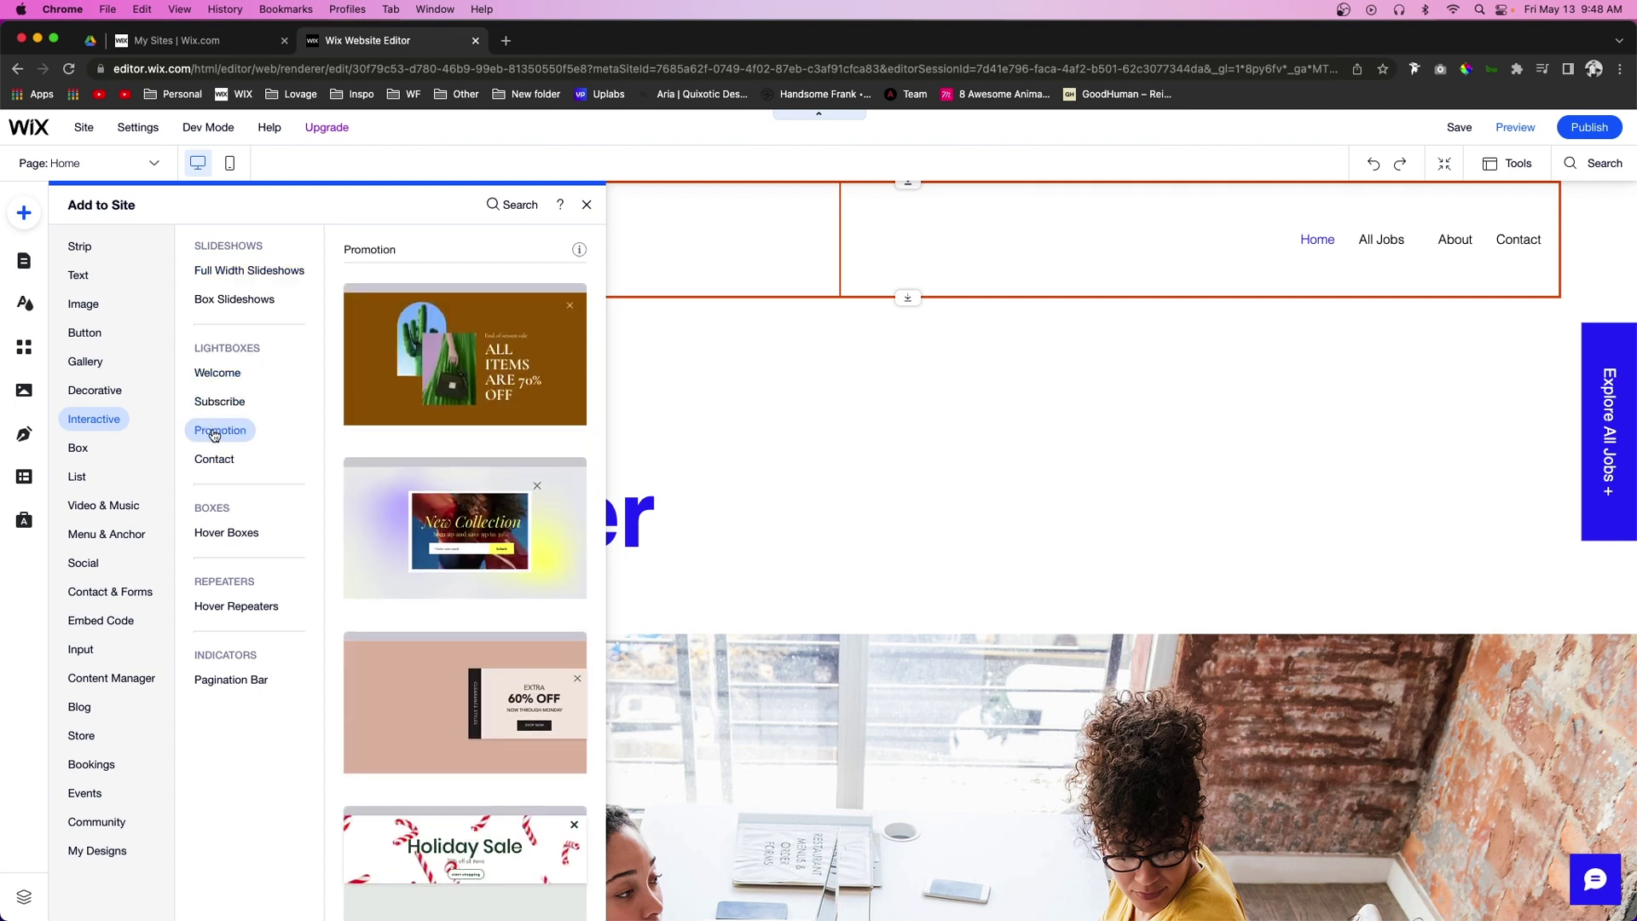
pyautogui.click(212, 460)
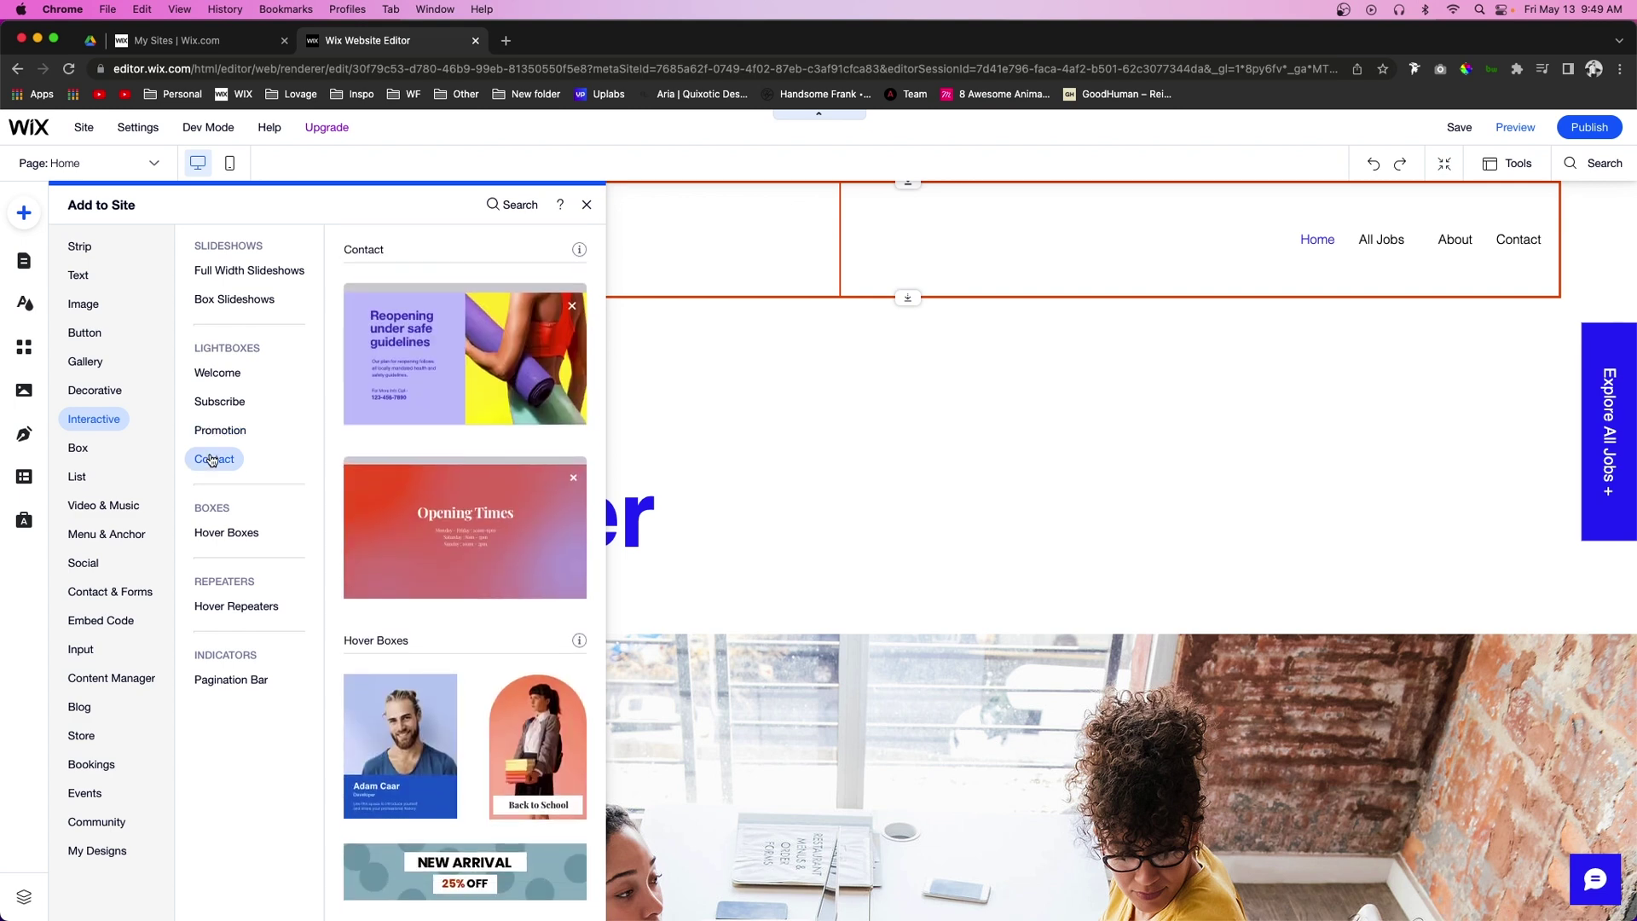
pyautogui.click(211, 431)
pyautogui.click(211, 414)
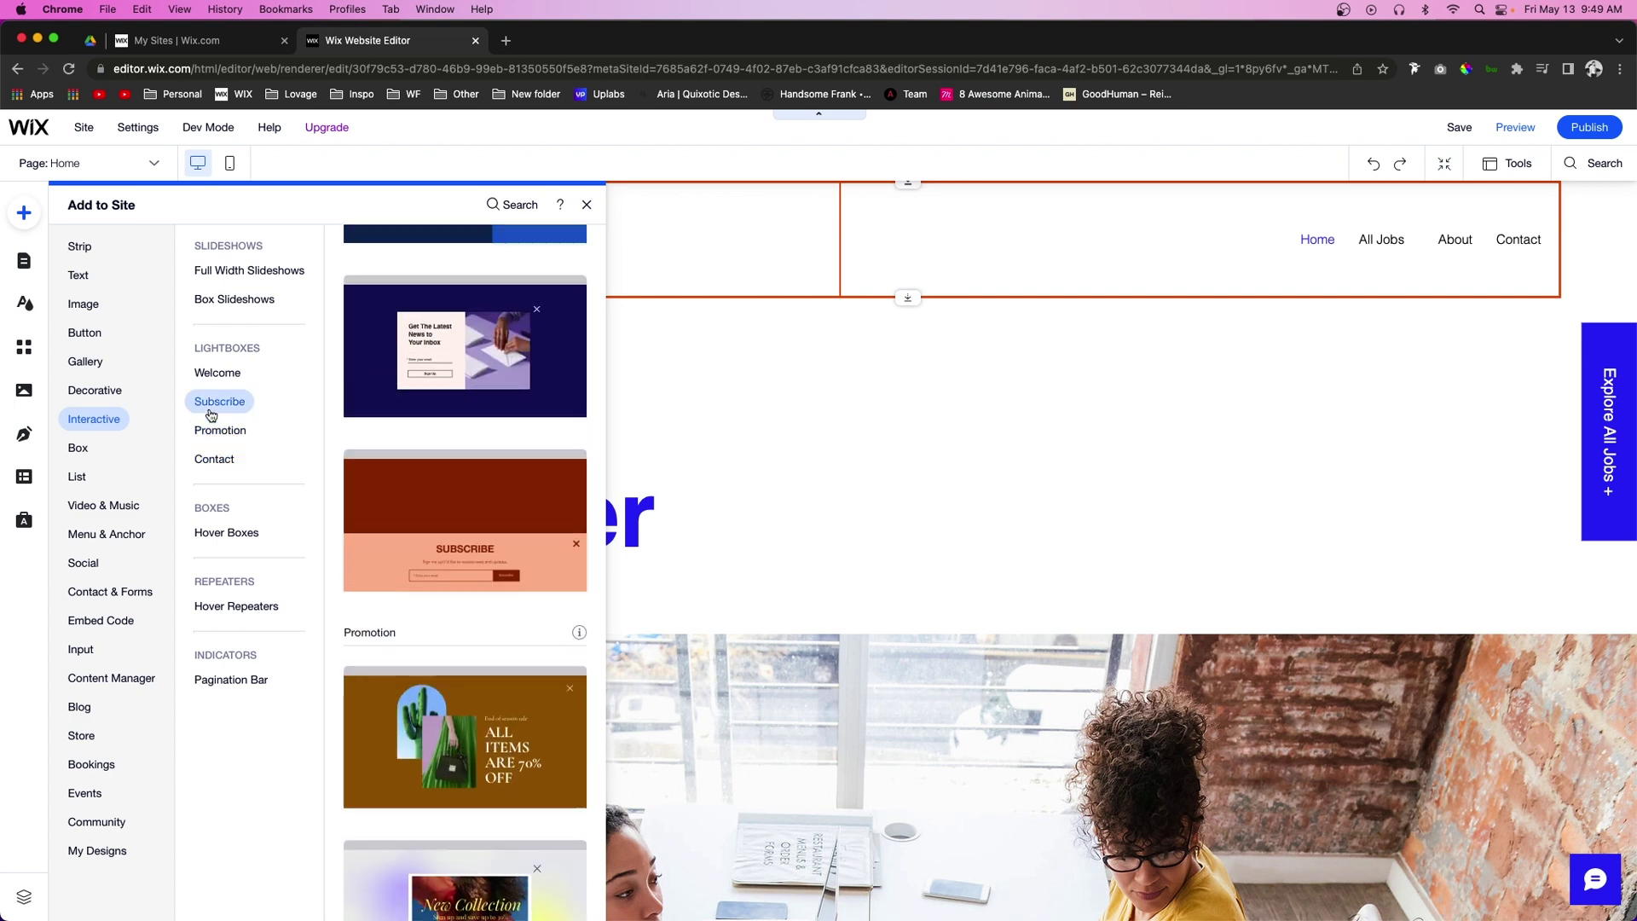
pyautogui.click(223, 374)
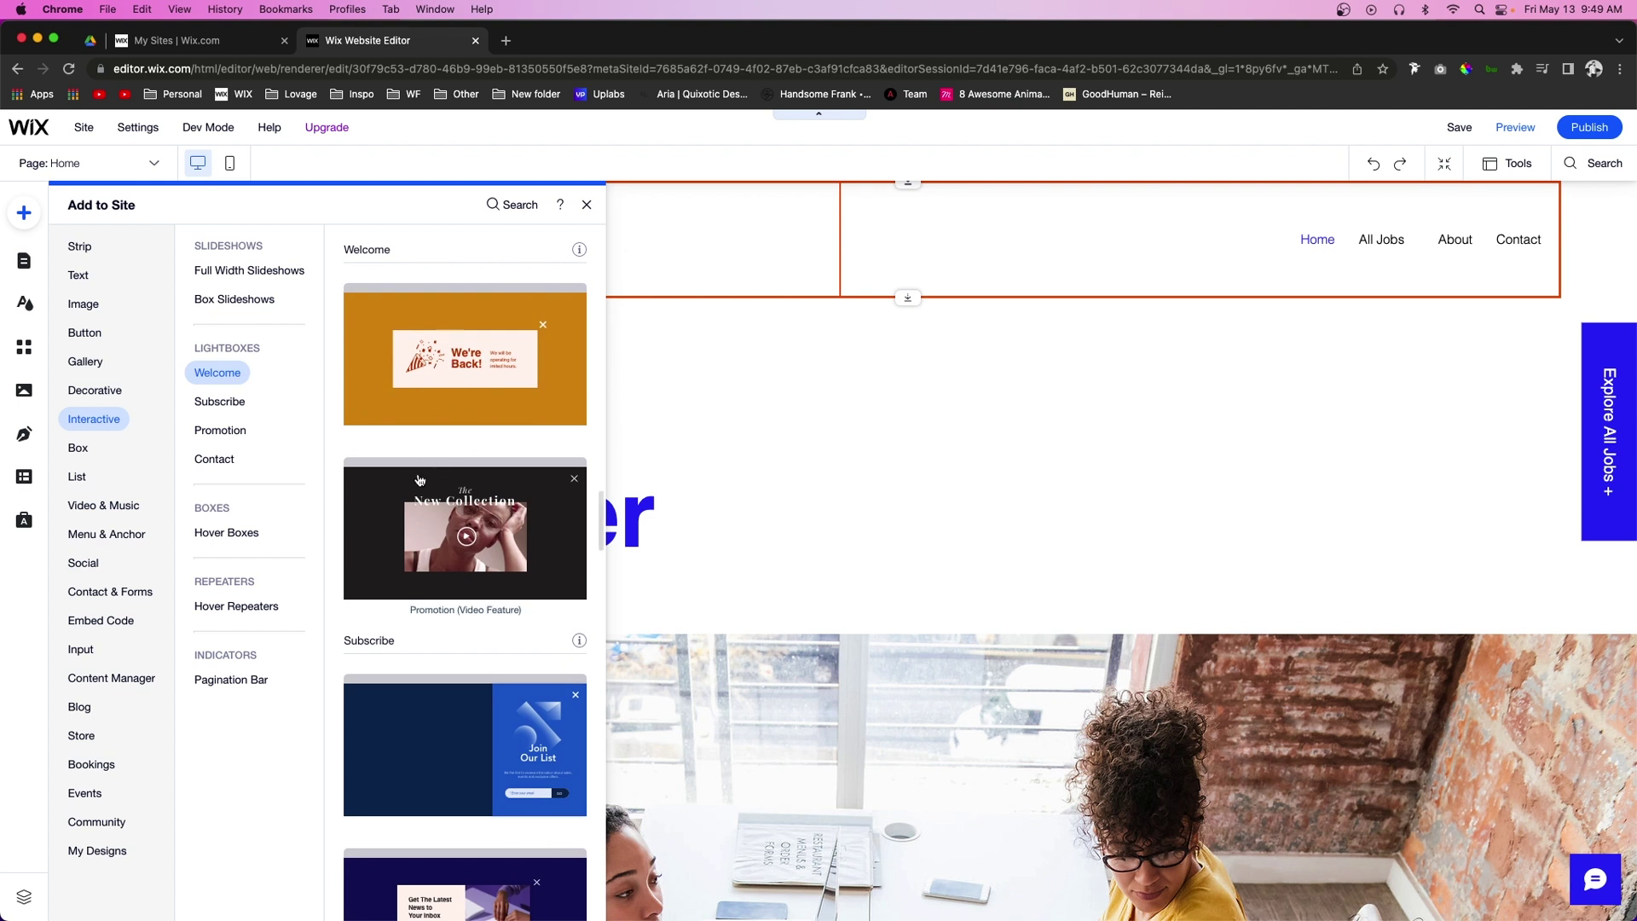
pyautogui.click(443, 755)
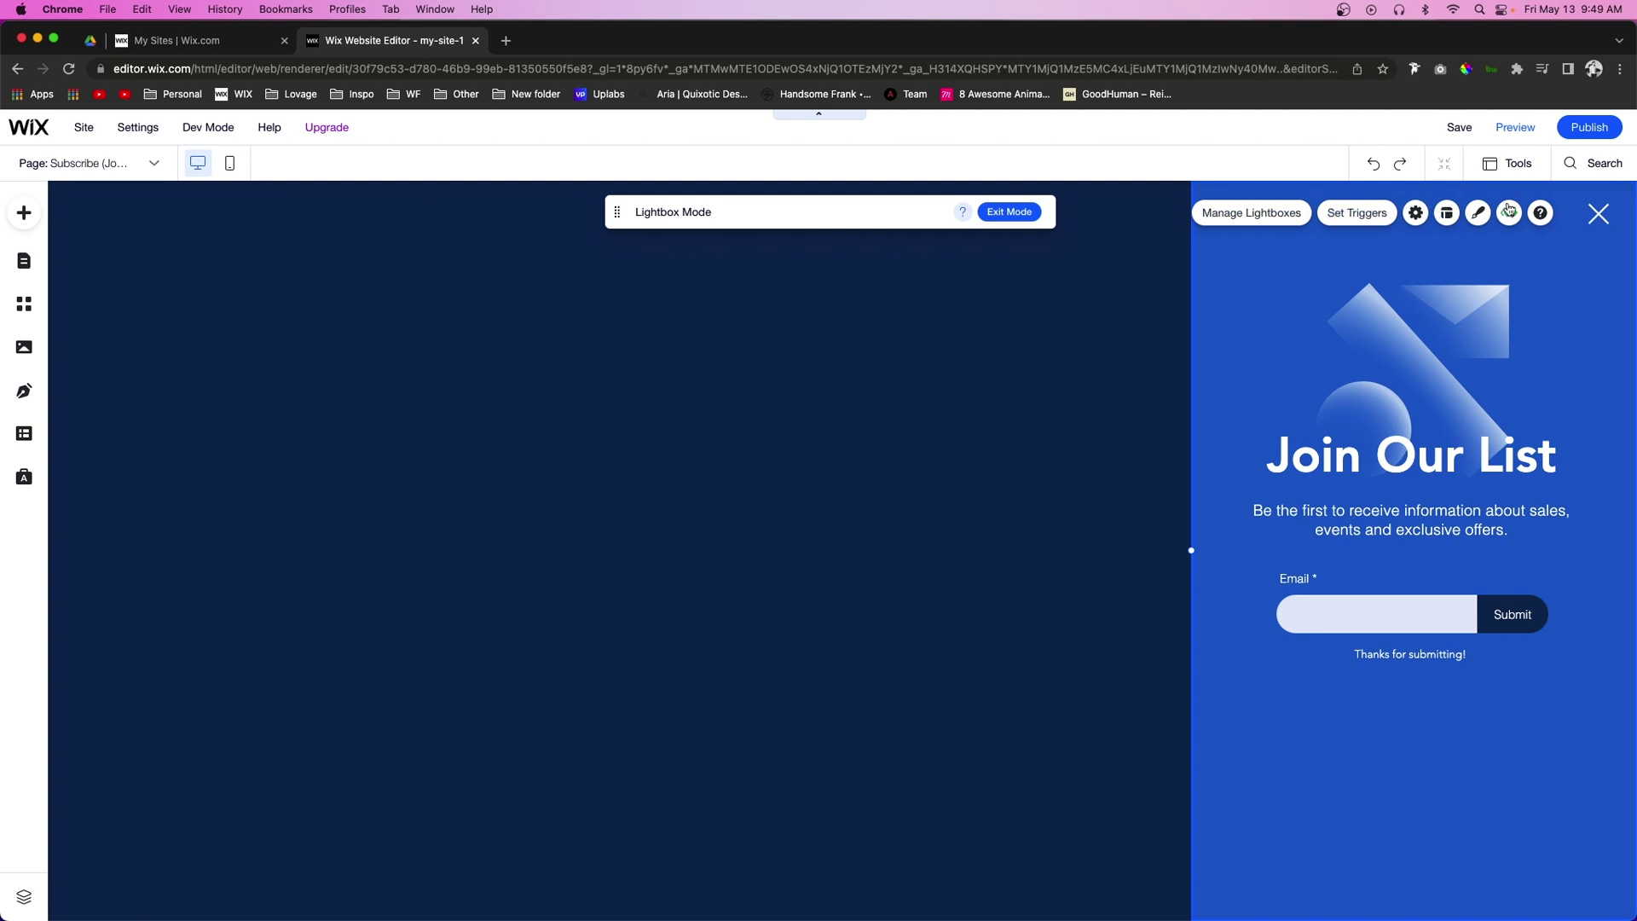
# Step: Check the Subscribe (Join Our List) row in Manage Lightboxes, then open its settings
pyautogui.click(1249, 214)
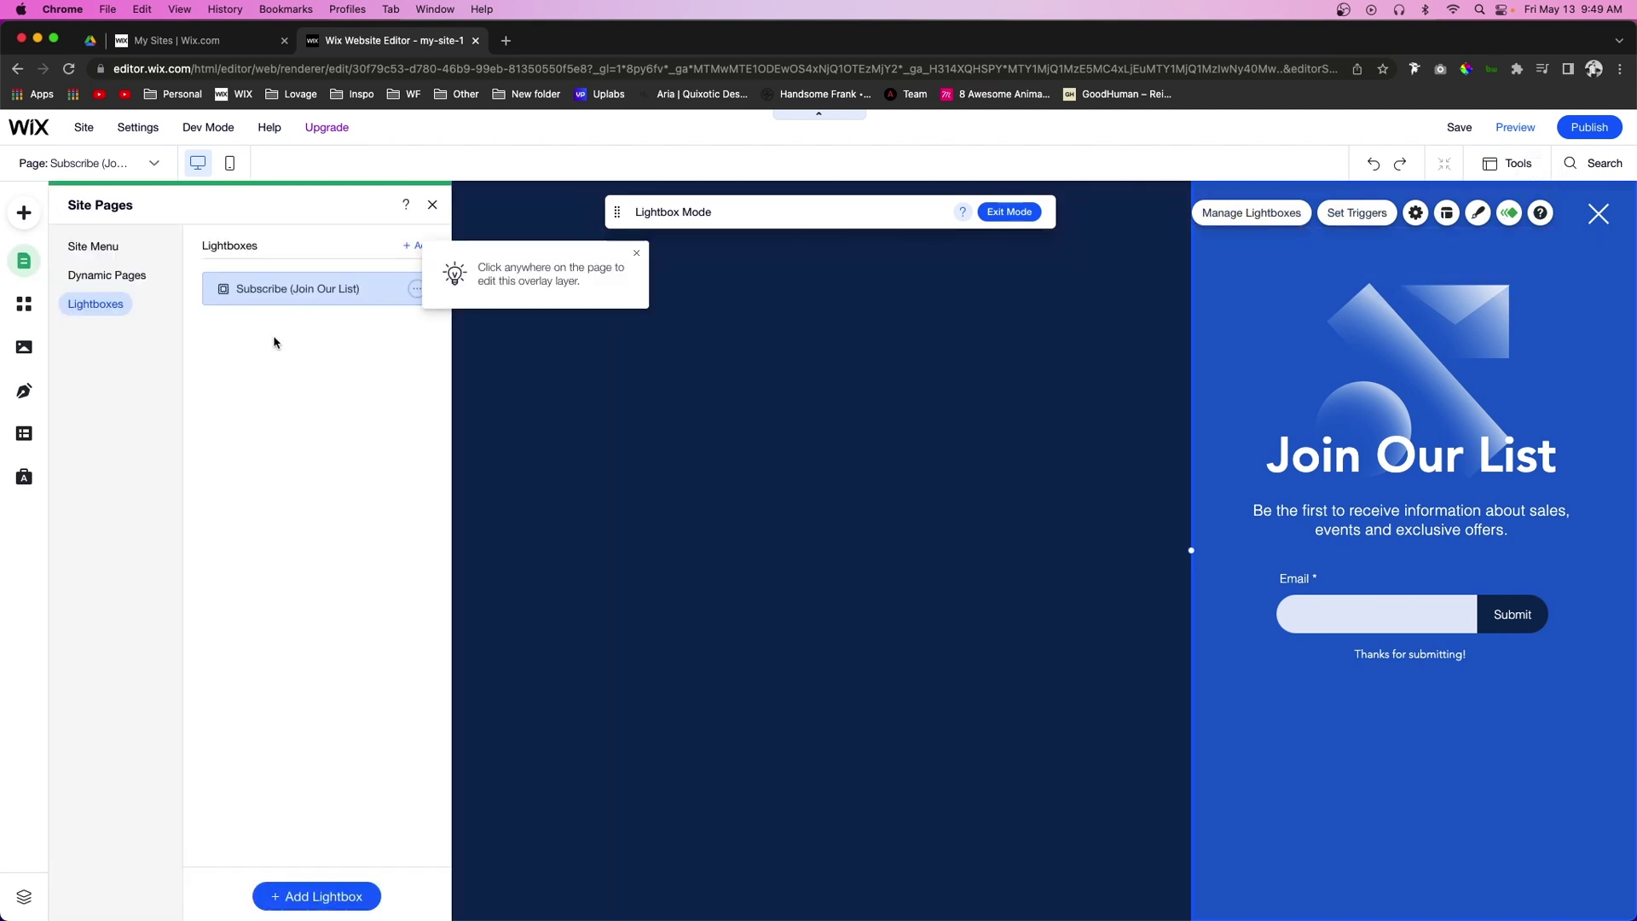
pyautogui.click(417, 289)
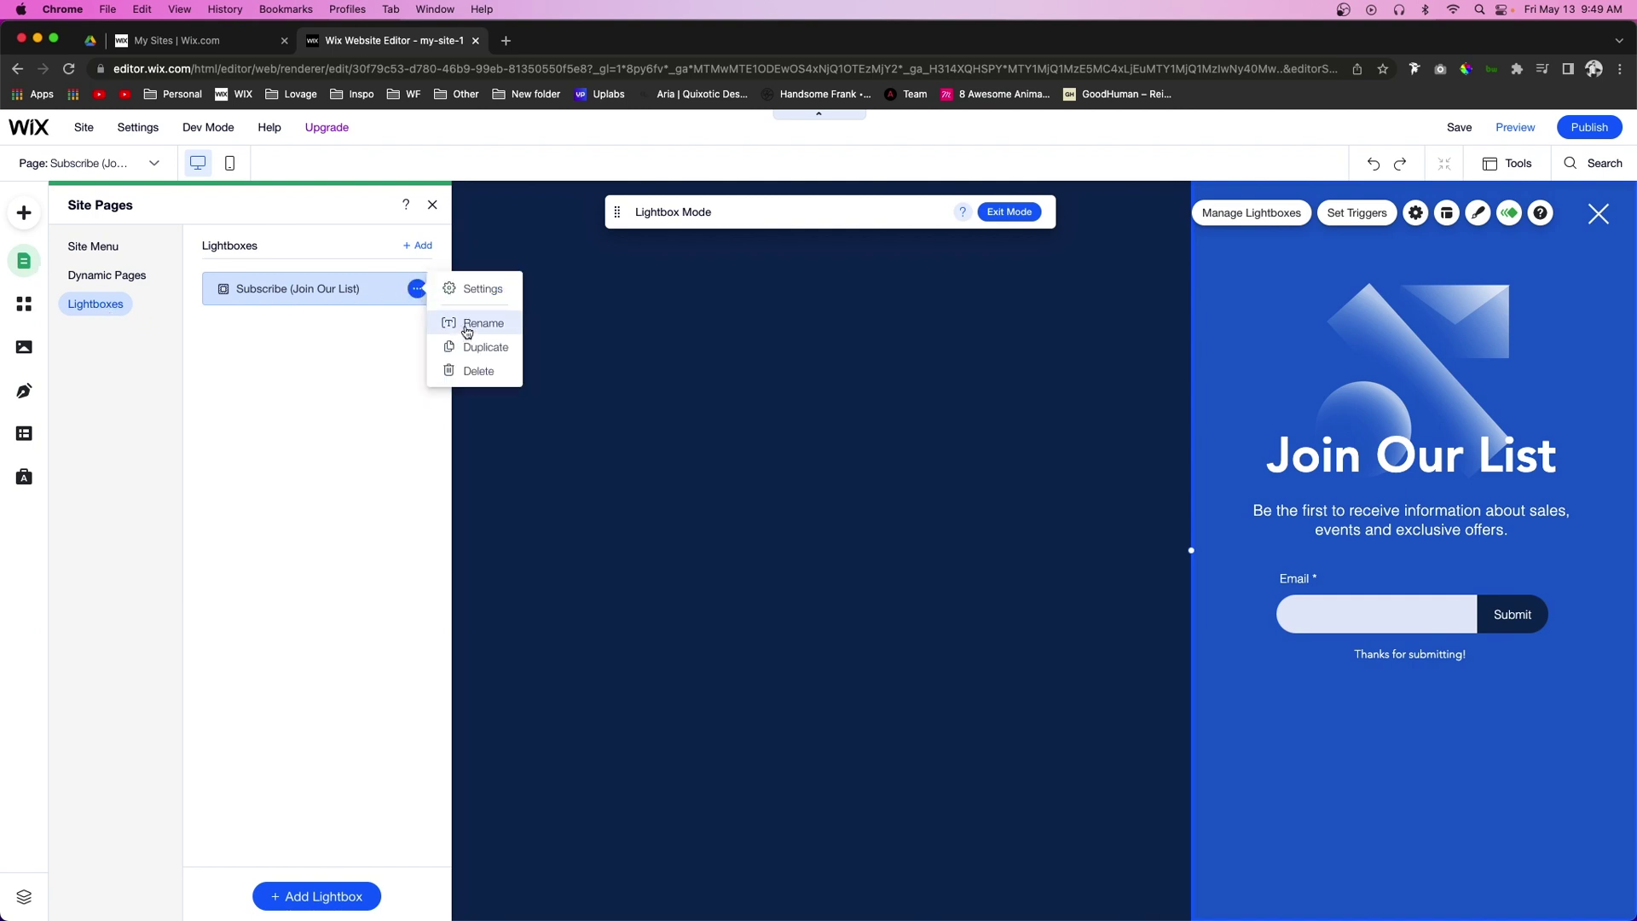
pyautogui.click(1331, 294)
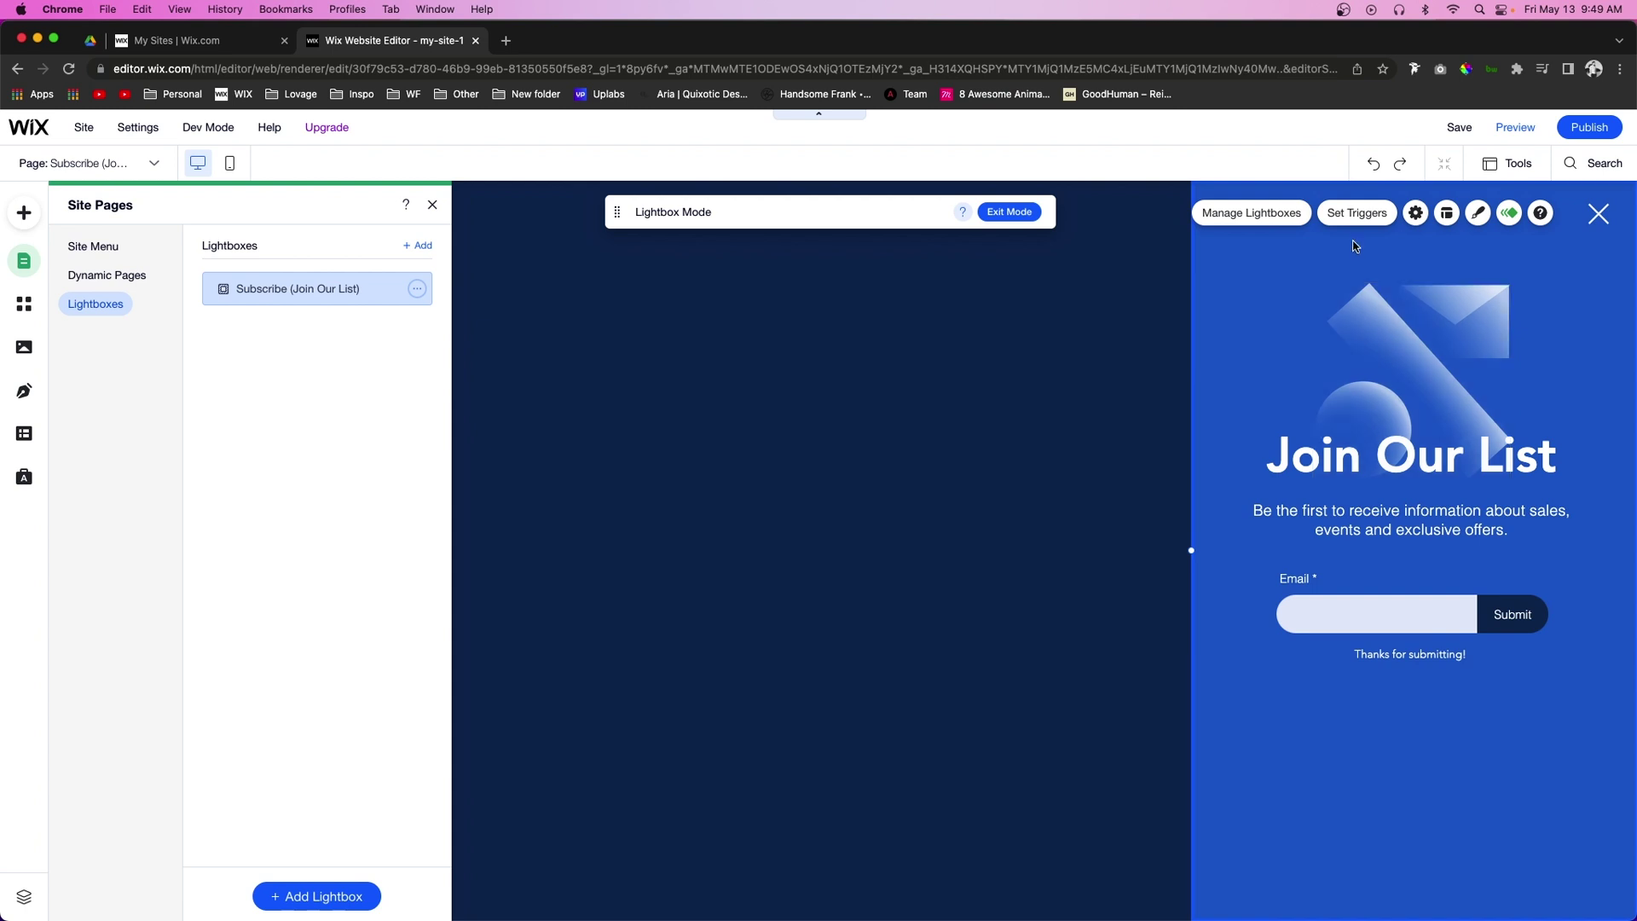
pyautogui.click(1416, 213)
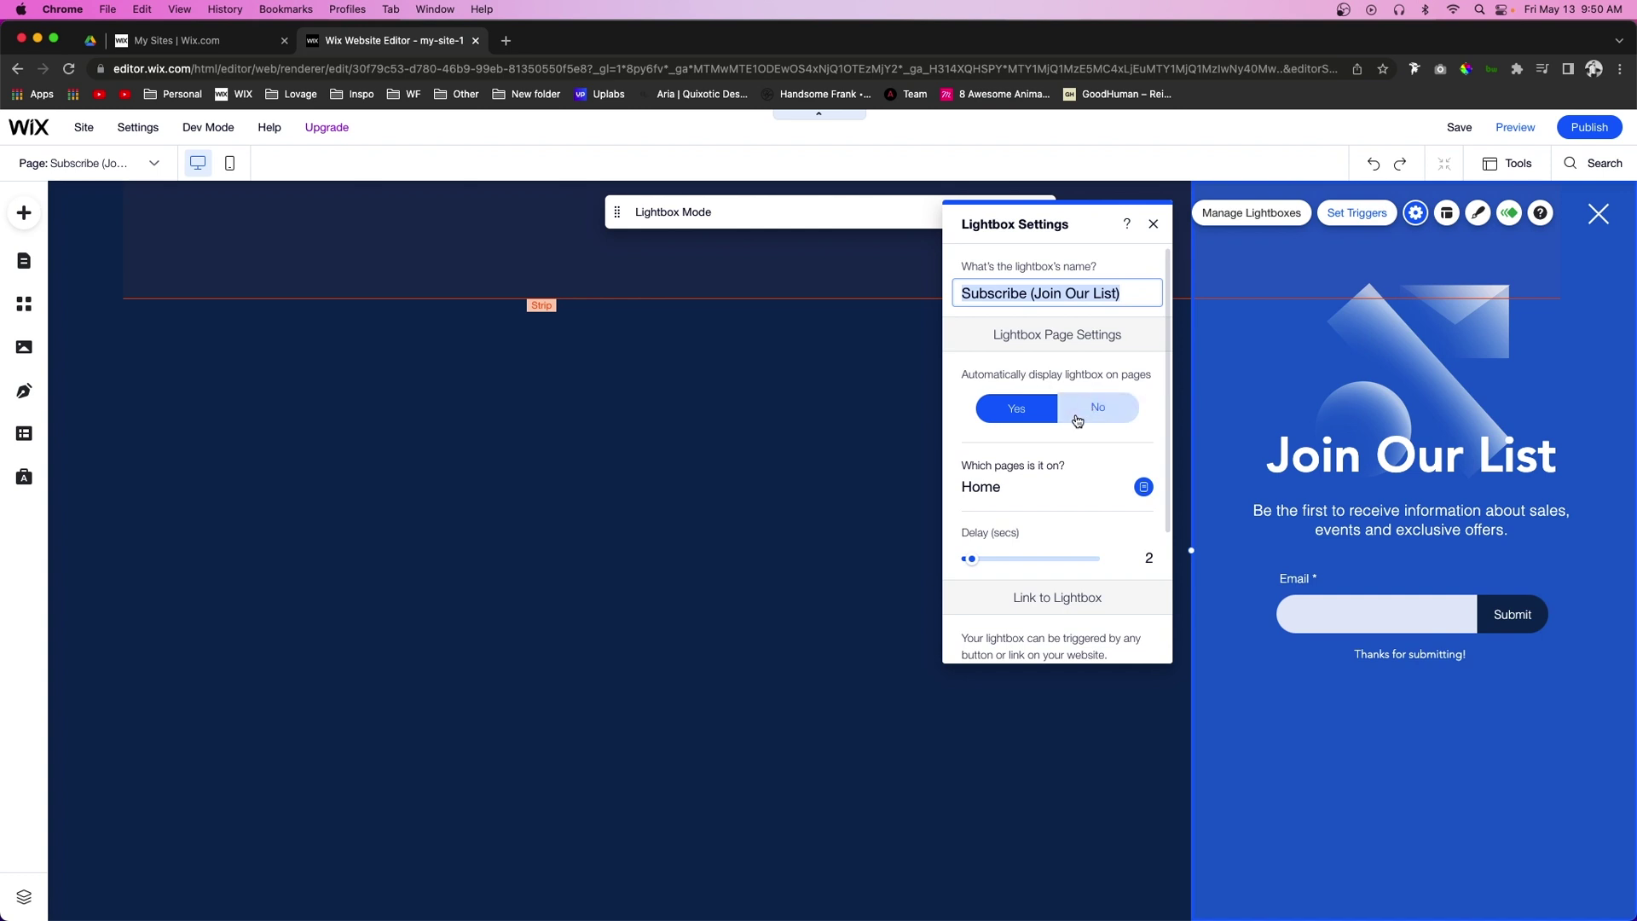
# Step: Keep Home as the page, set automatic display to No, and exit Lightbox Mode
pyautogui.click(994, 492)
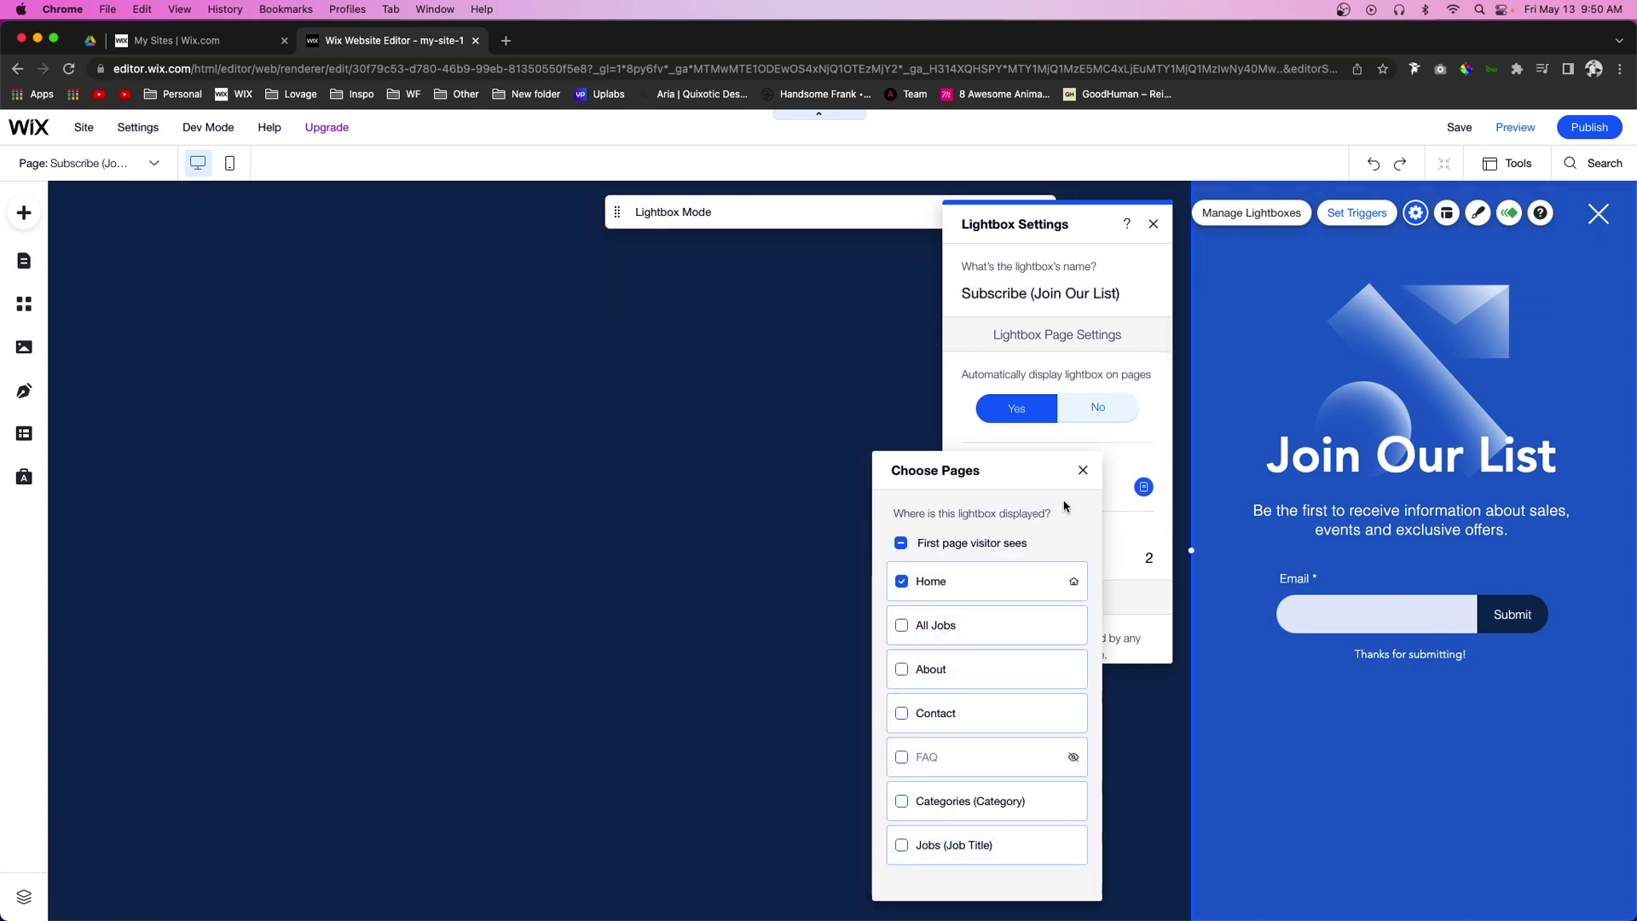
pyautogui.click(1082, 472)
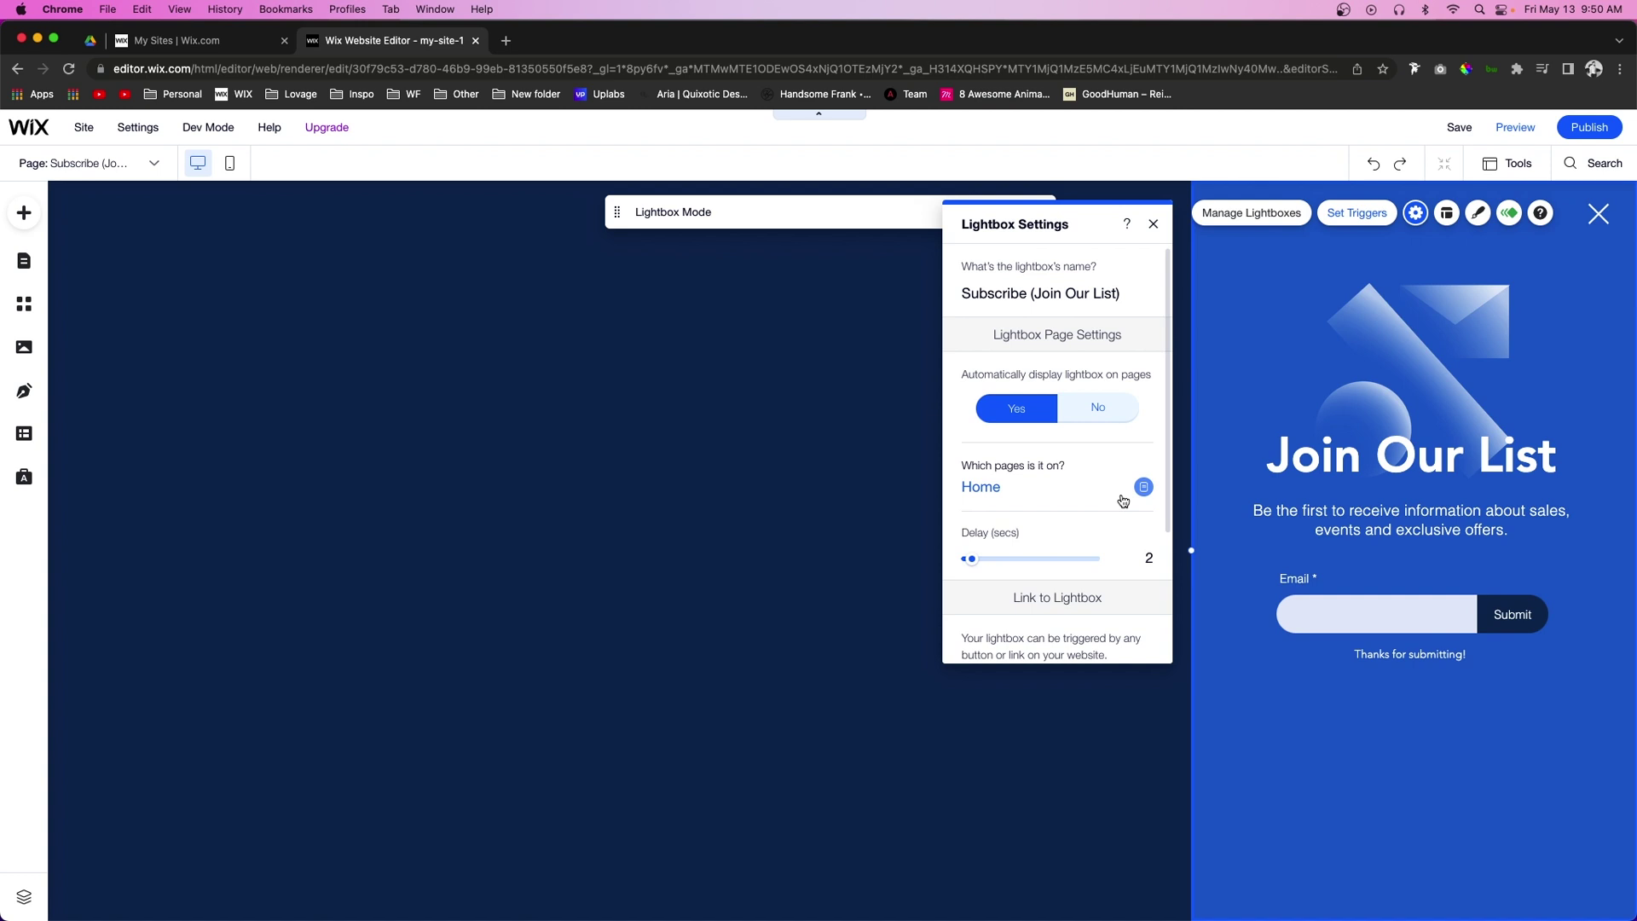
pyautogui.click(1094, 409)
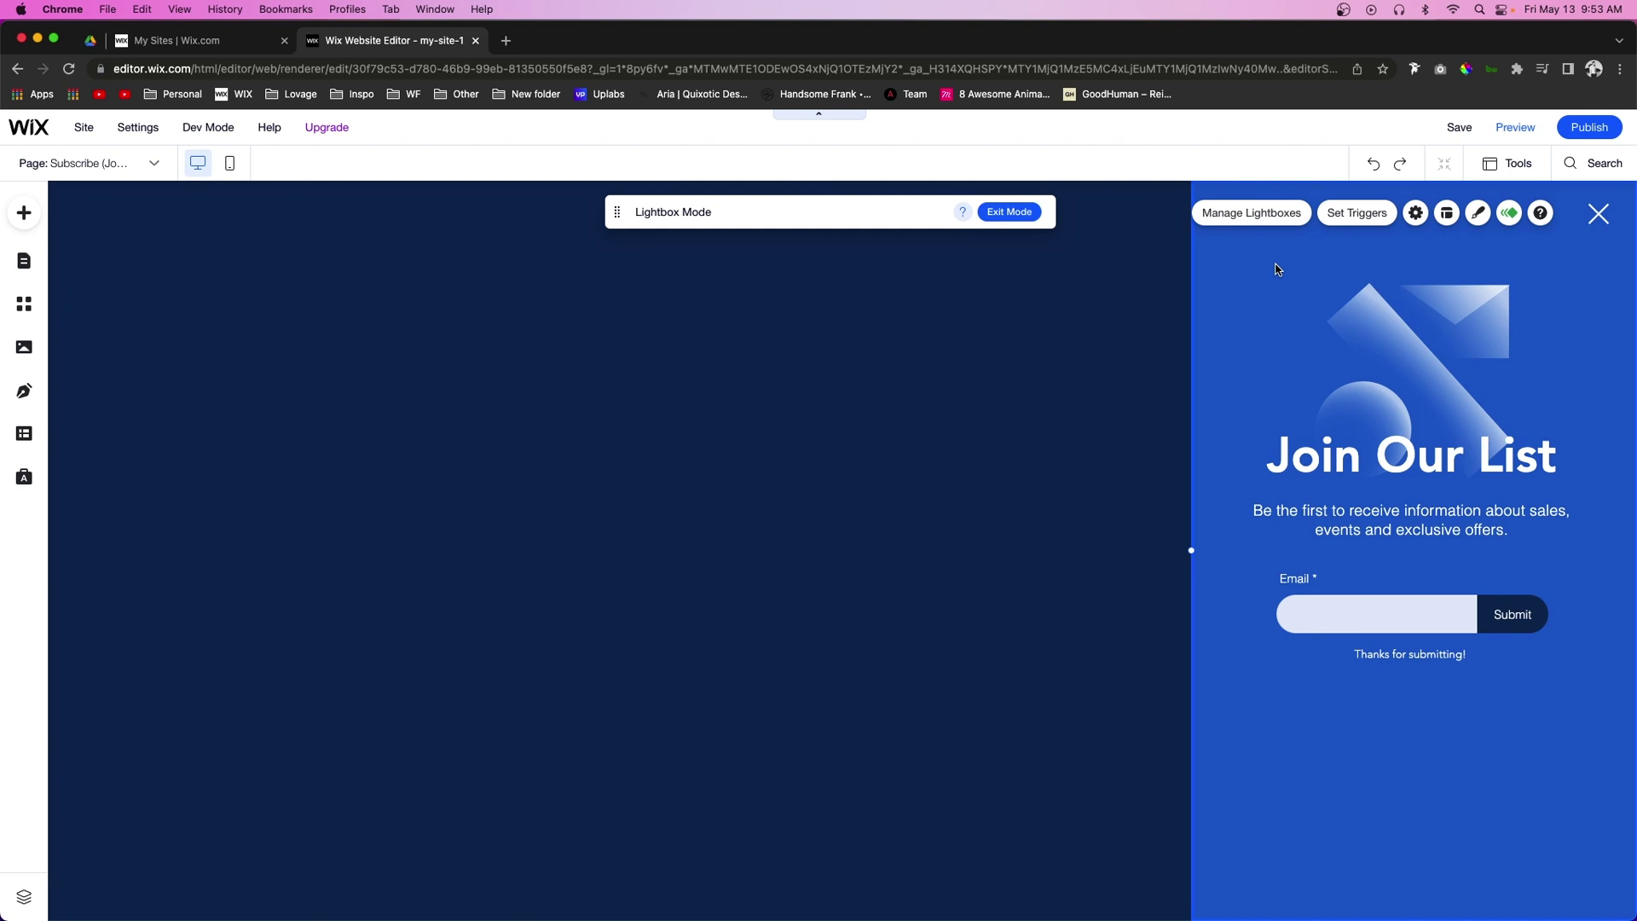
pyautogui.click(1013, 213)
# Step: Link the 'Claim 10% off next purchase' button to the Subscribe (Join Our List) lightbox and preview
pyautogui.scroll(-10, 827, 515)
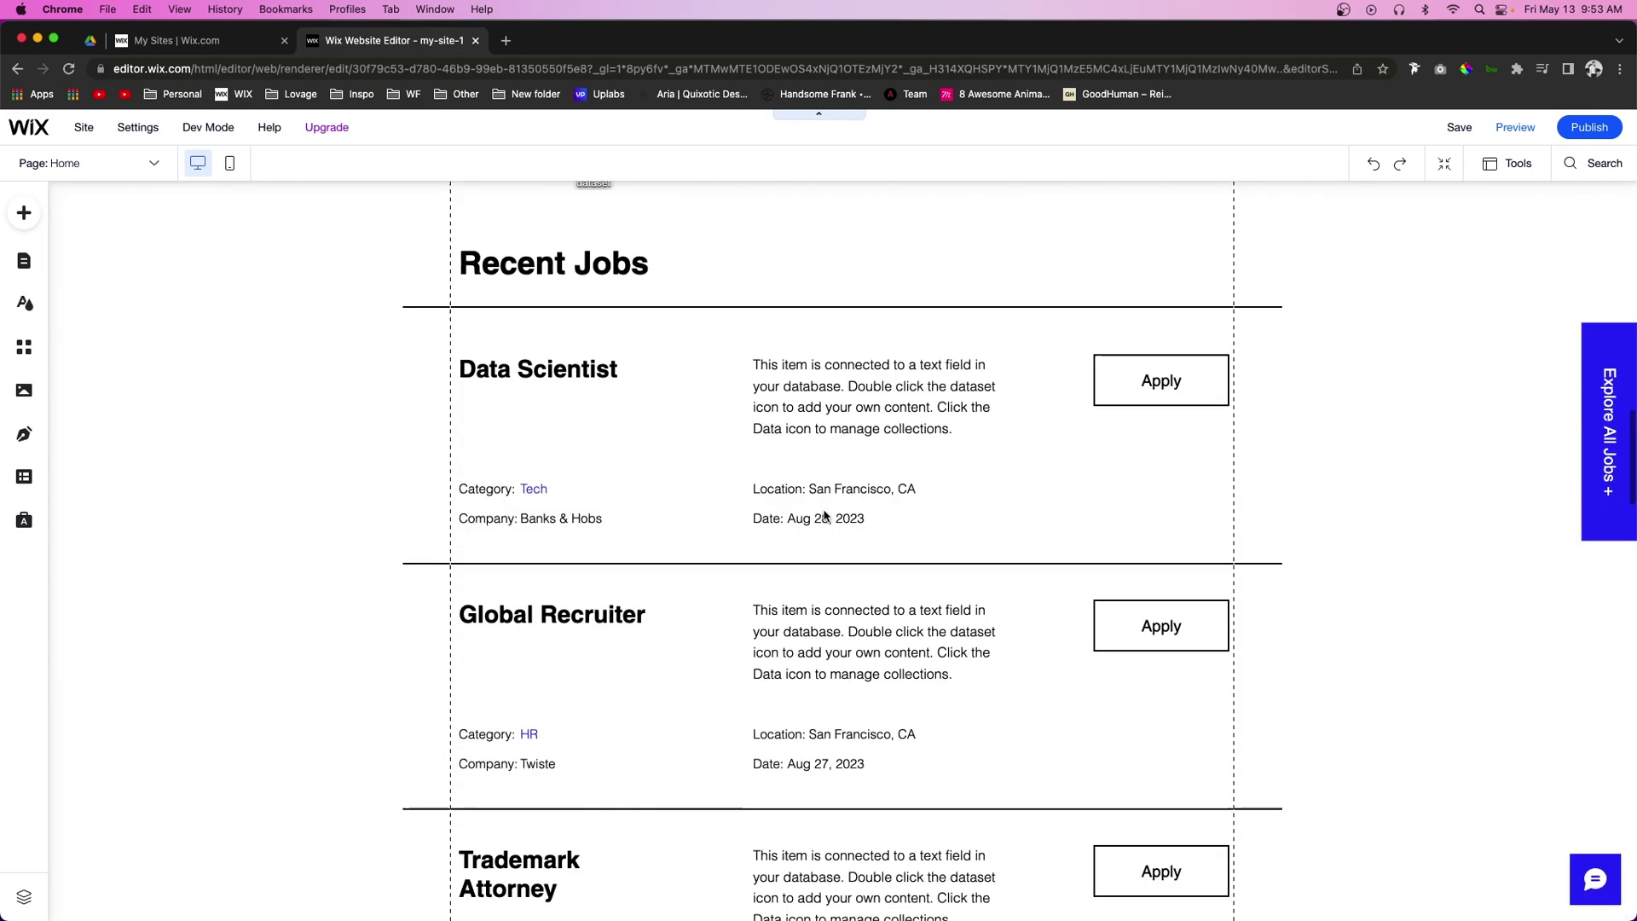
pyautogui.scroll(-15, 824, 515)
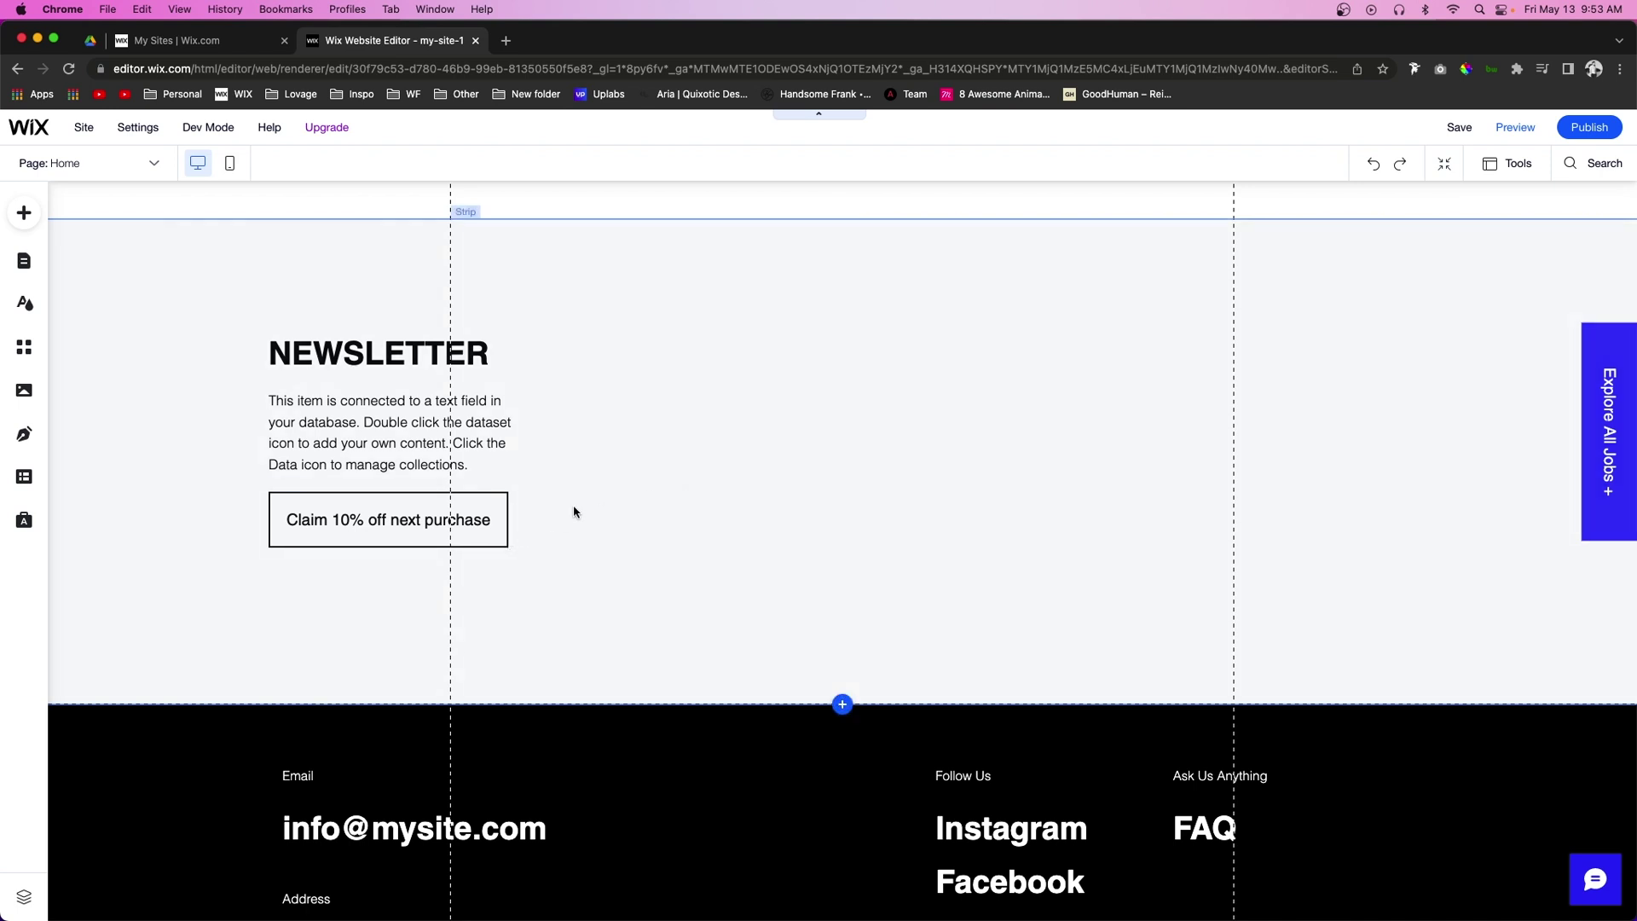
pyautogui.click(364, 517)
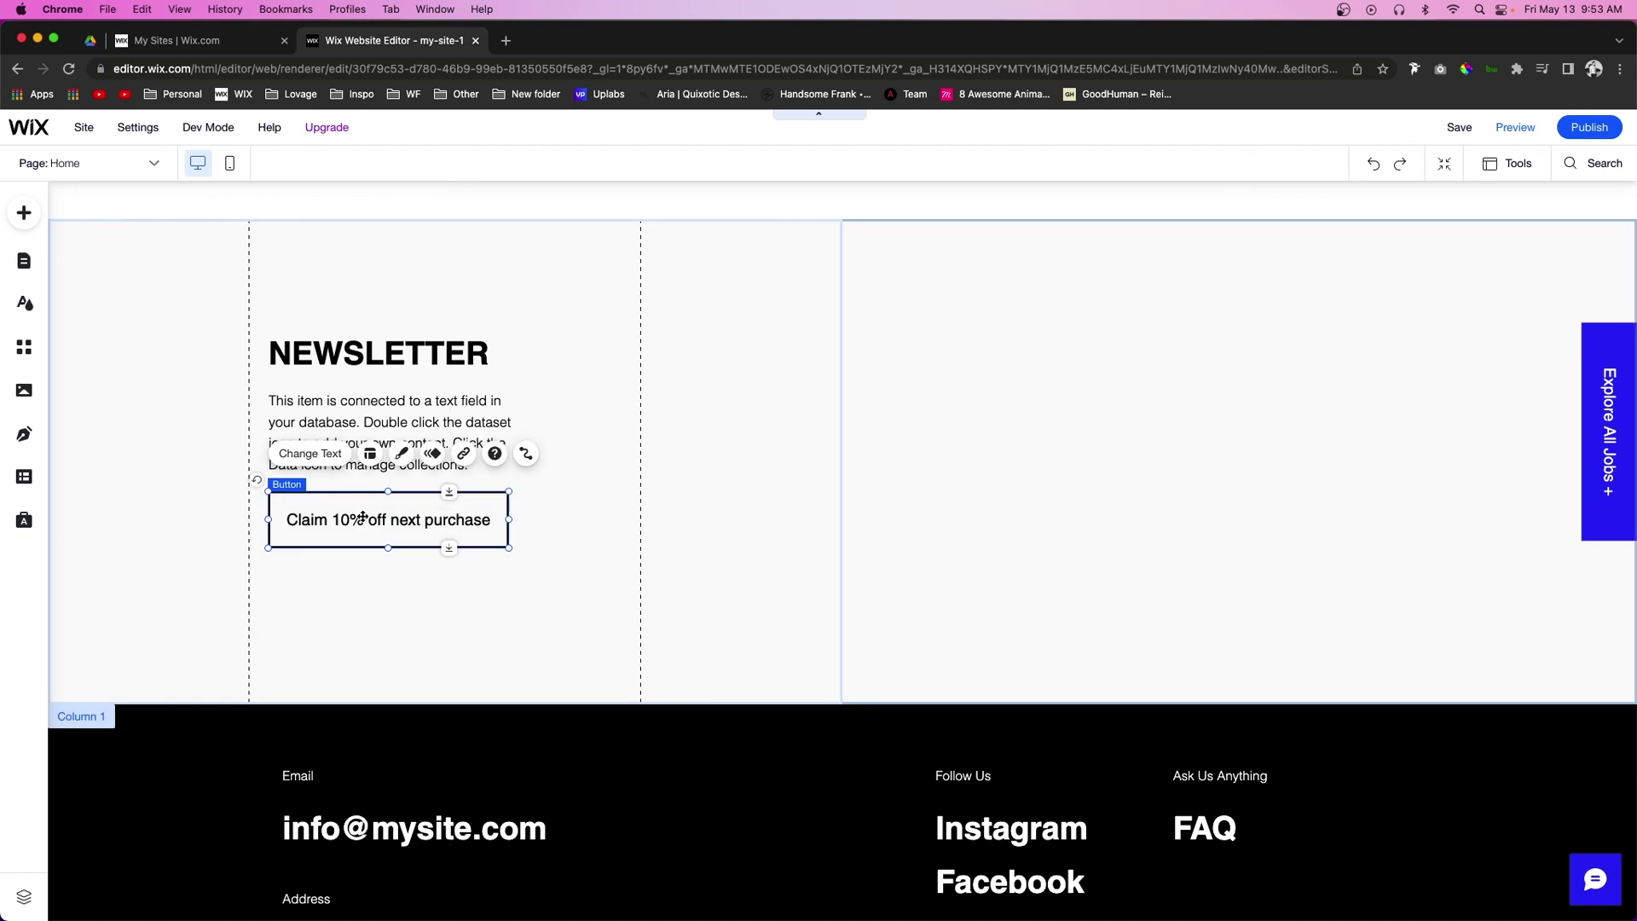
pyautogui.click(472, 463)
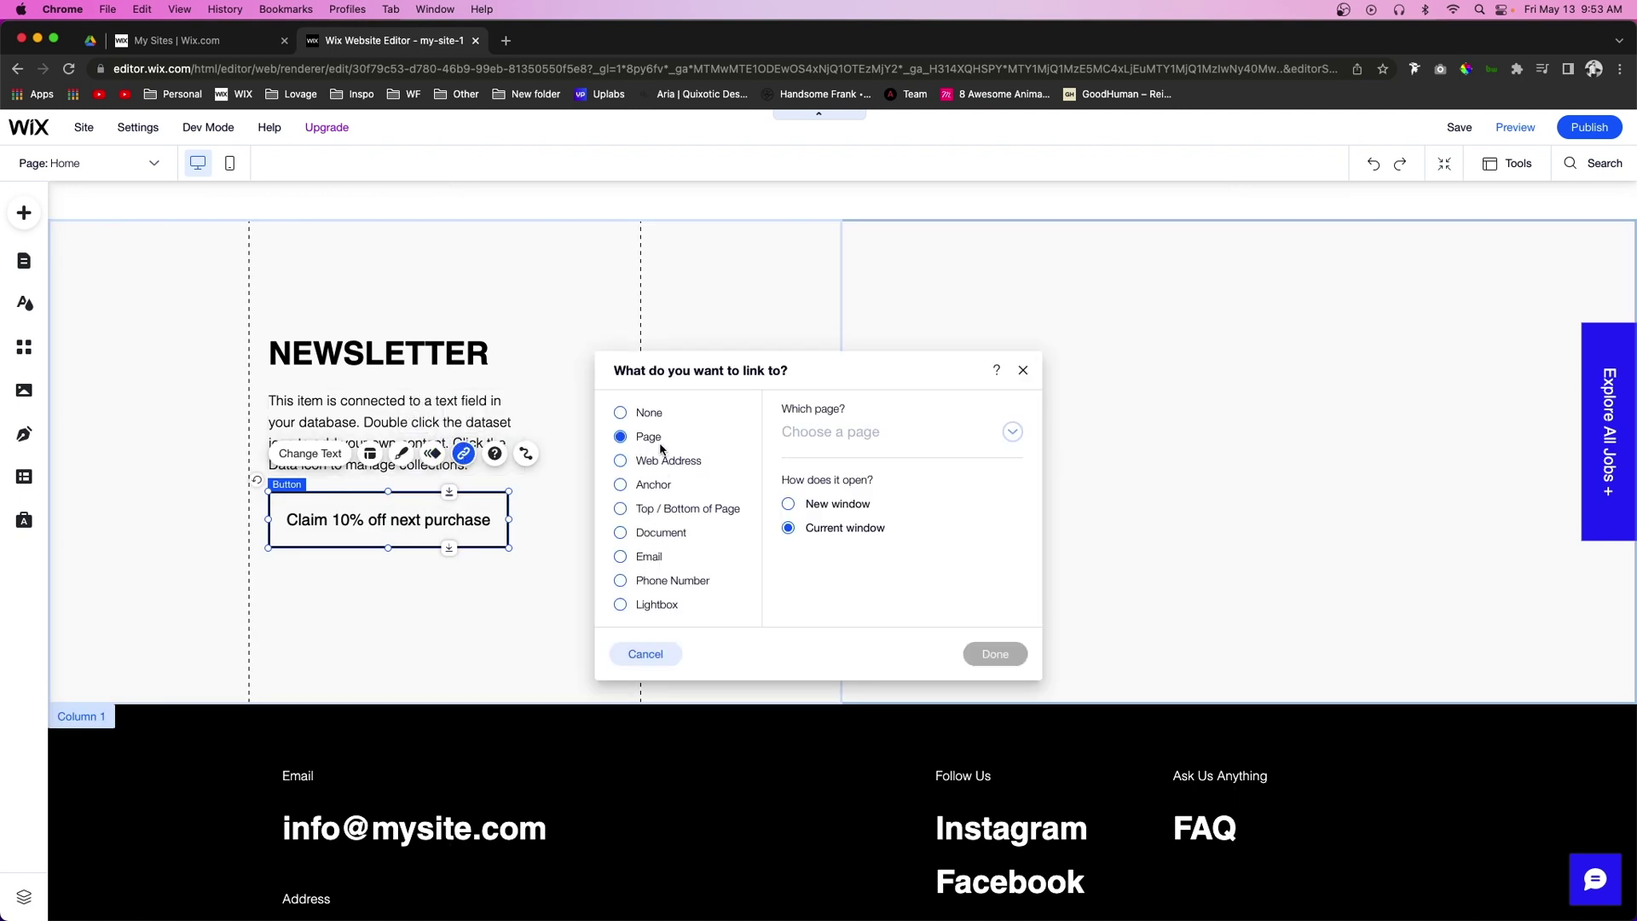
pyautogui.click(648, 607)
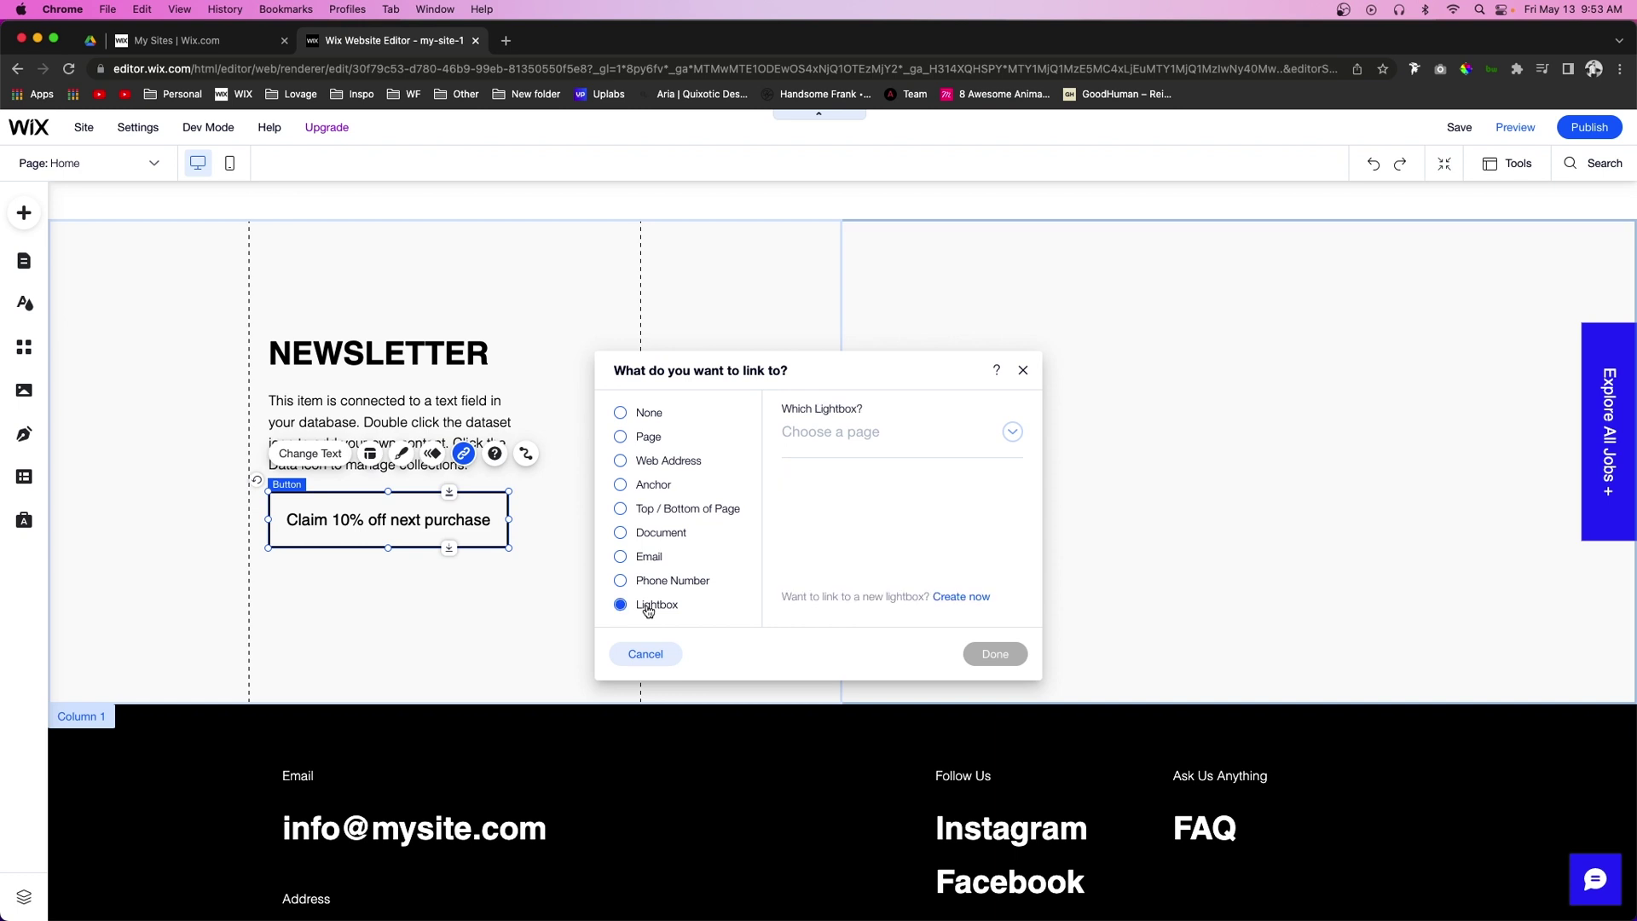
pyautogui.click(833, 436)
pyautogui.click(827, 464)
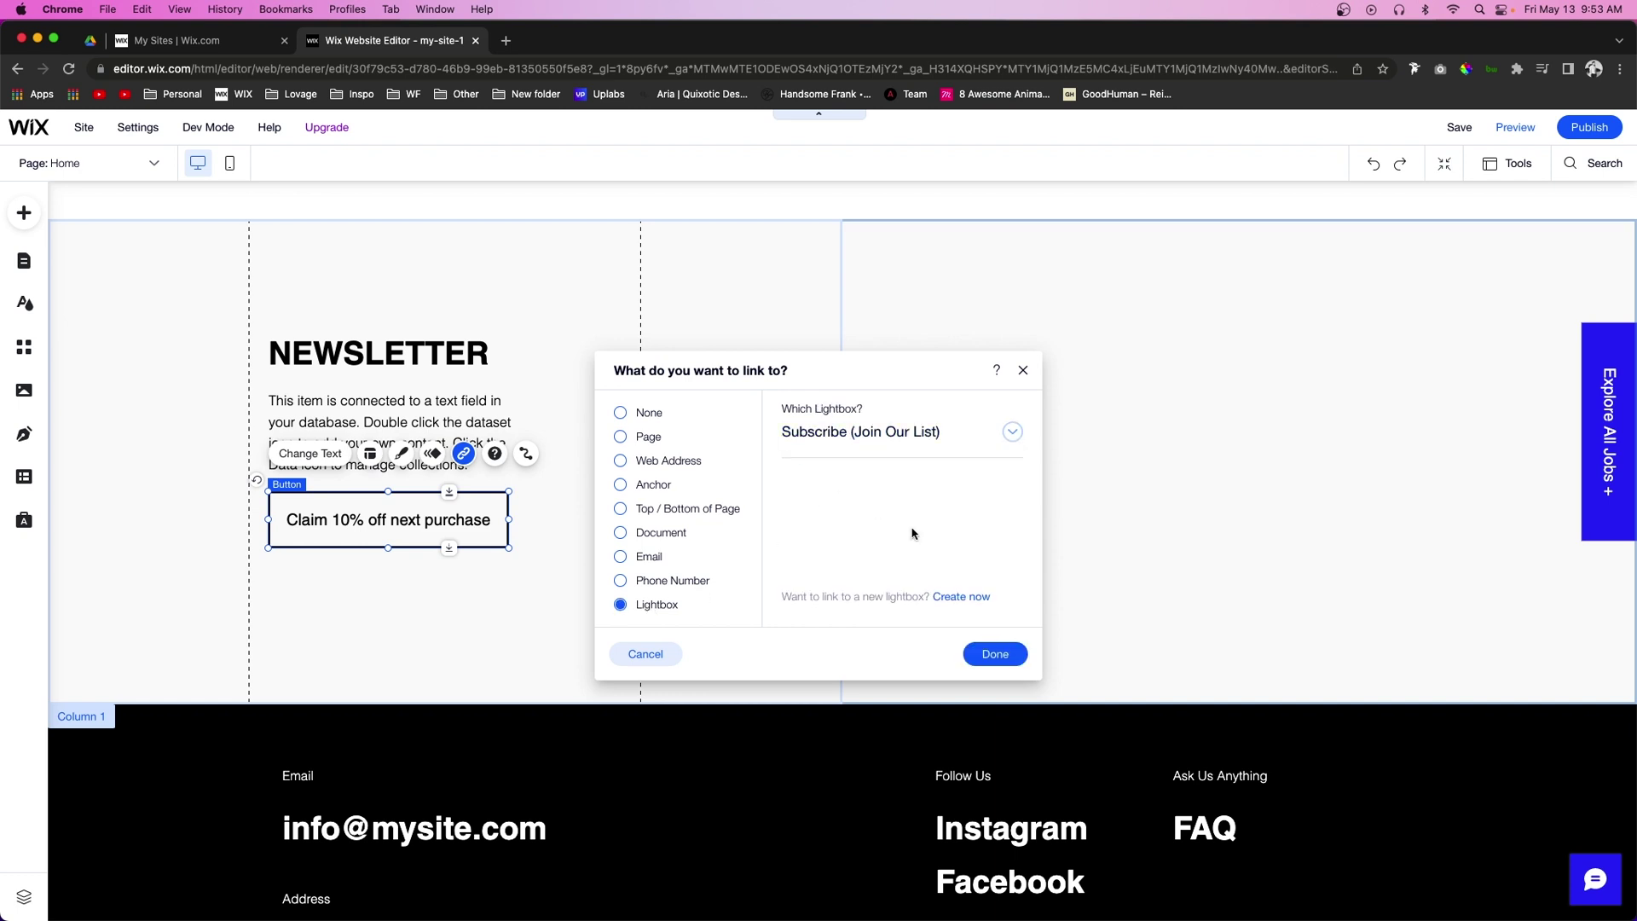
pyautogui.click(994, 662)
pyautogui.click(1528, 127)
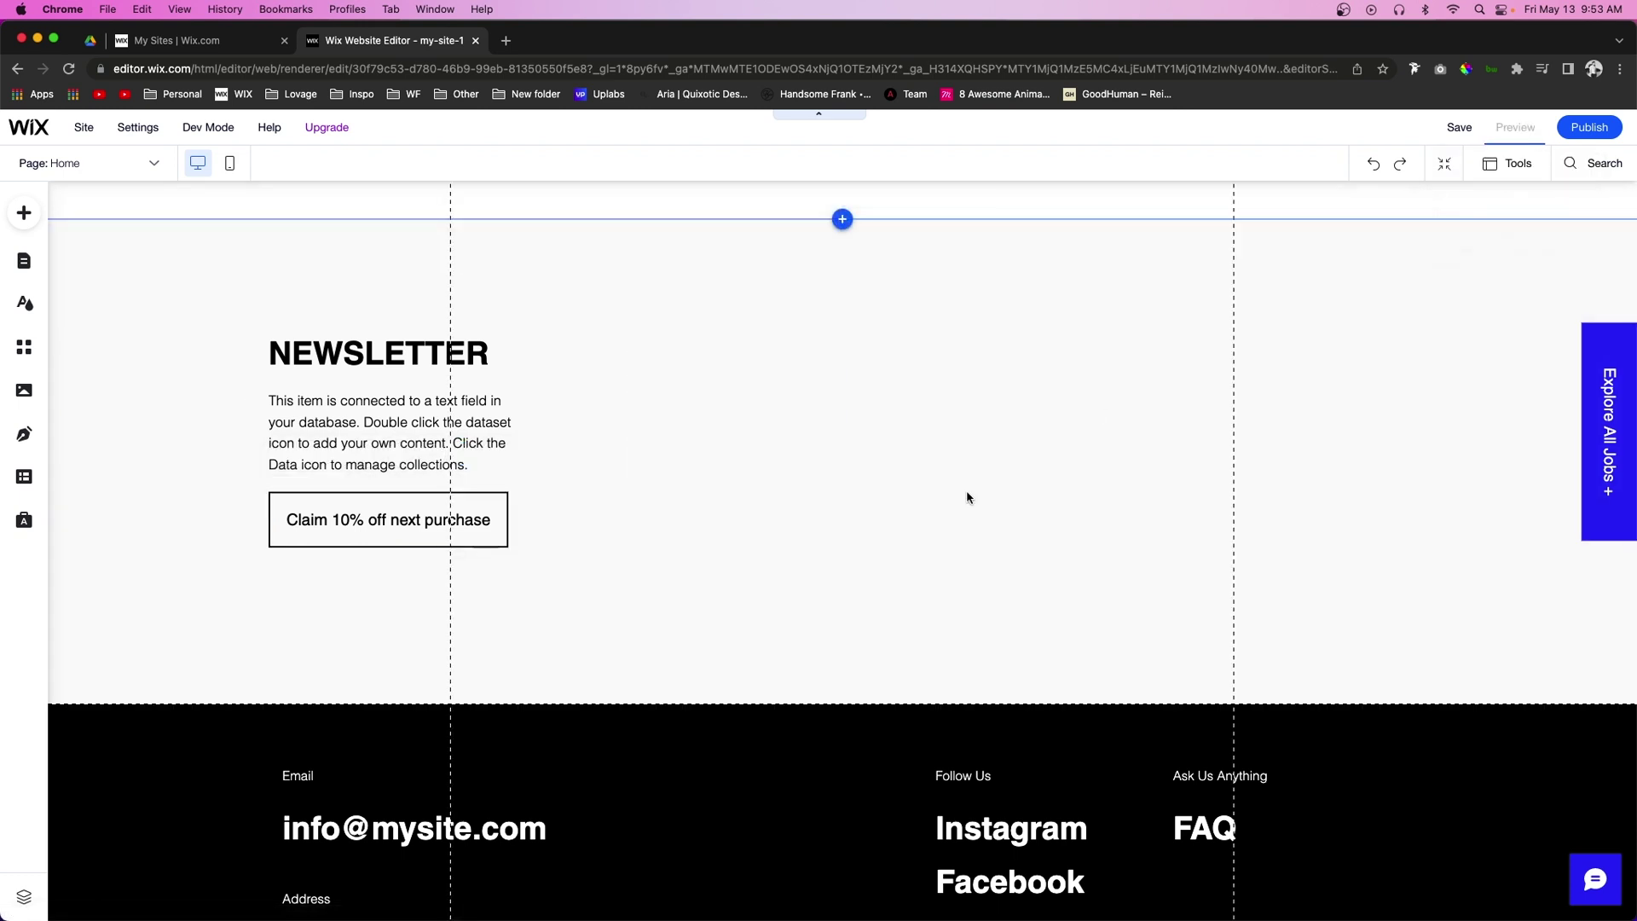
# Step: In preview, open Join Our List from the Claim button, close it, and return to editing
pyautogui.click(358, 530)
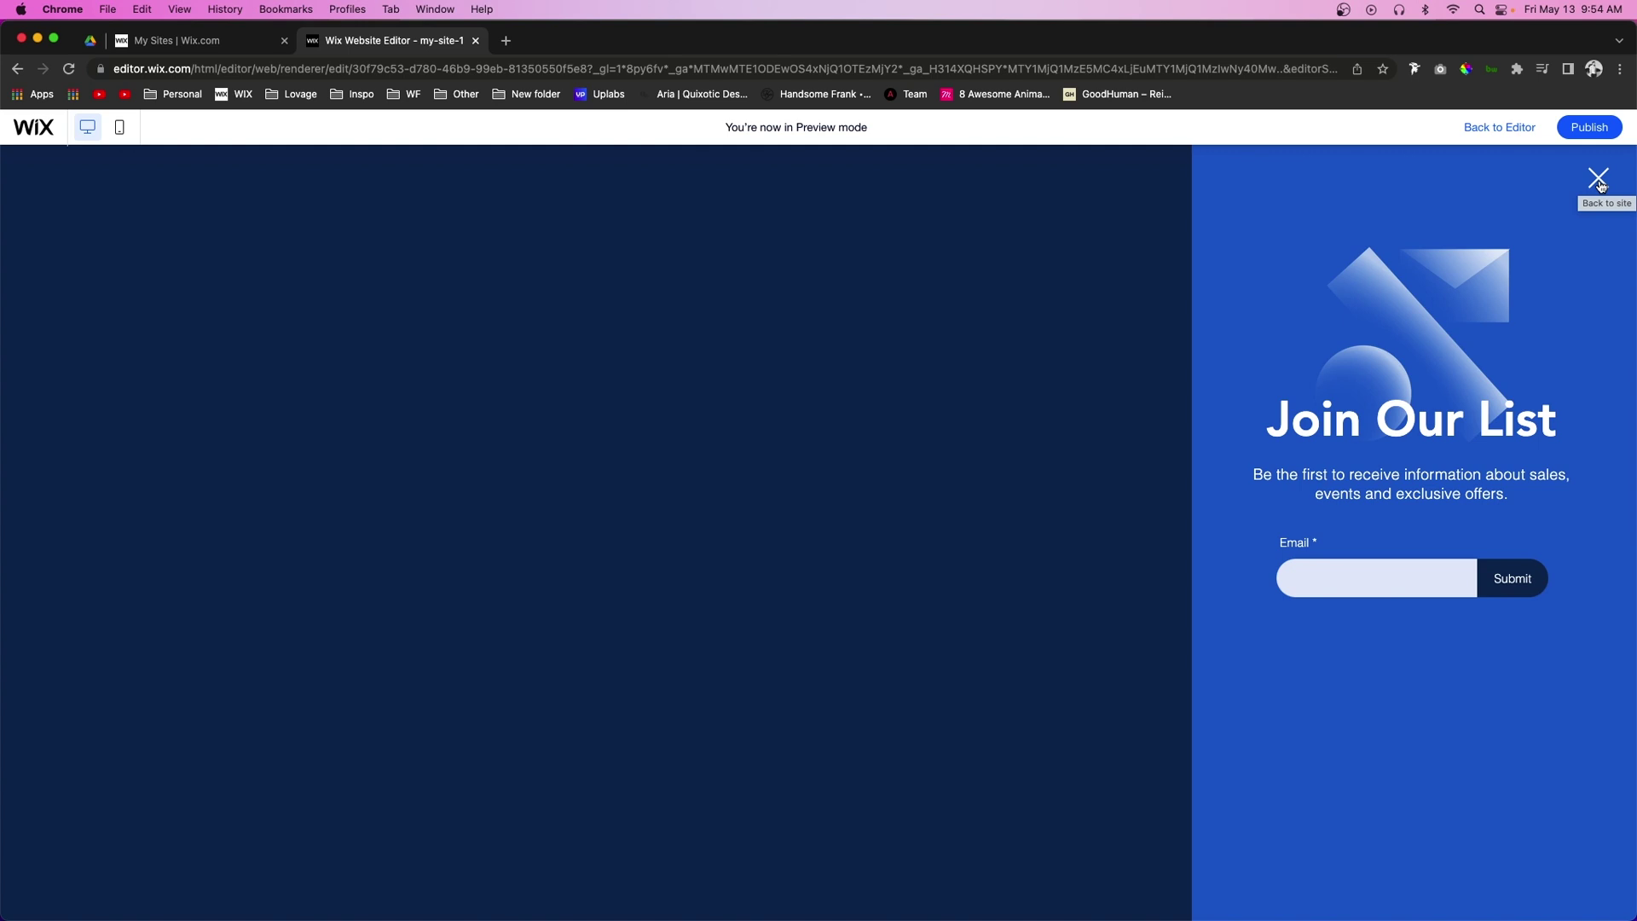
pyautogui.click(1599, 179)
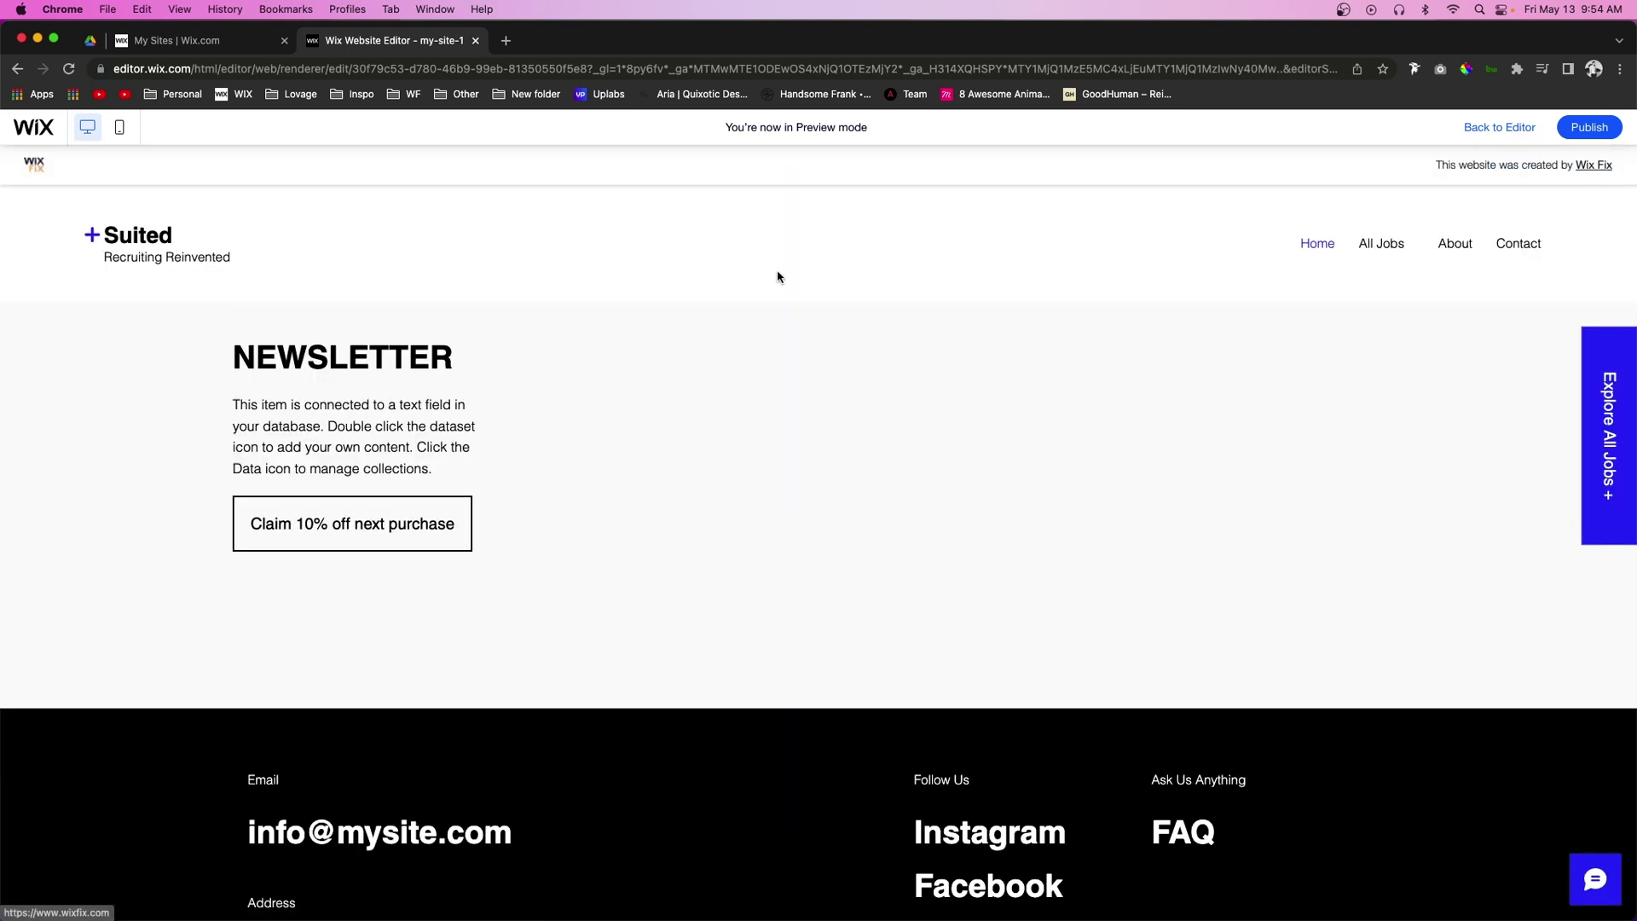
pyautogui.press('super+shift+p')
# Step: Open the Subscribe lightbox, try left then right positions, and view background options
pyautogui.click(60, 162)
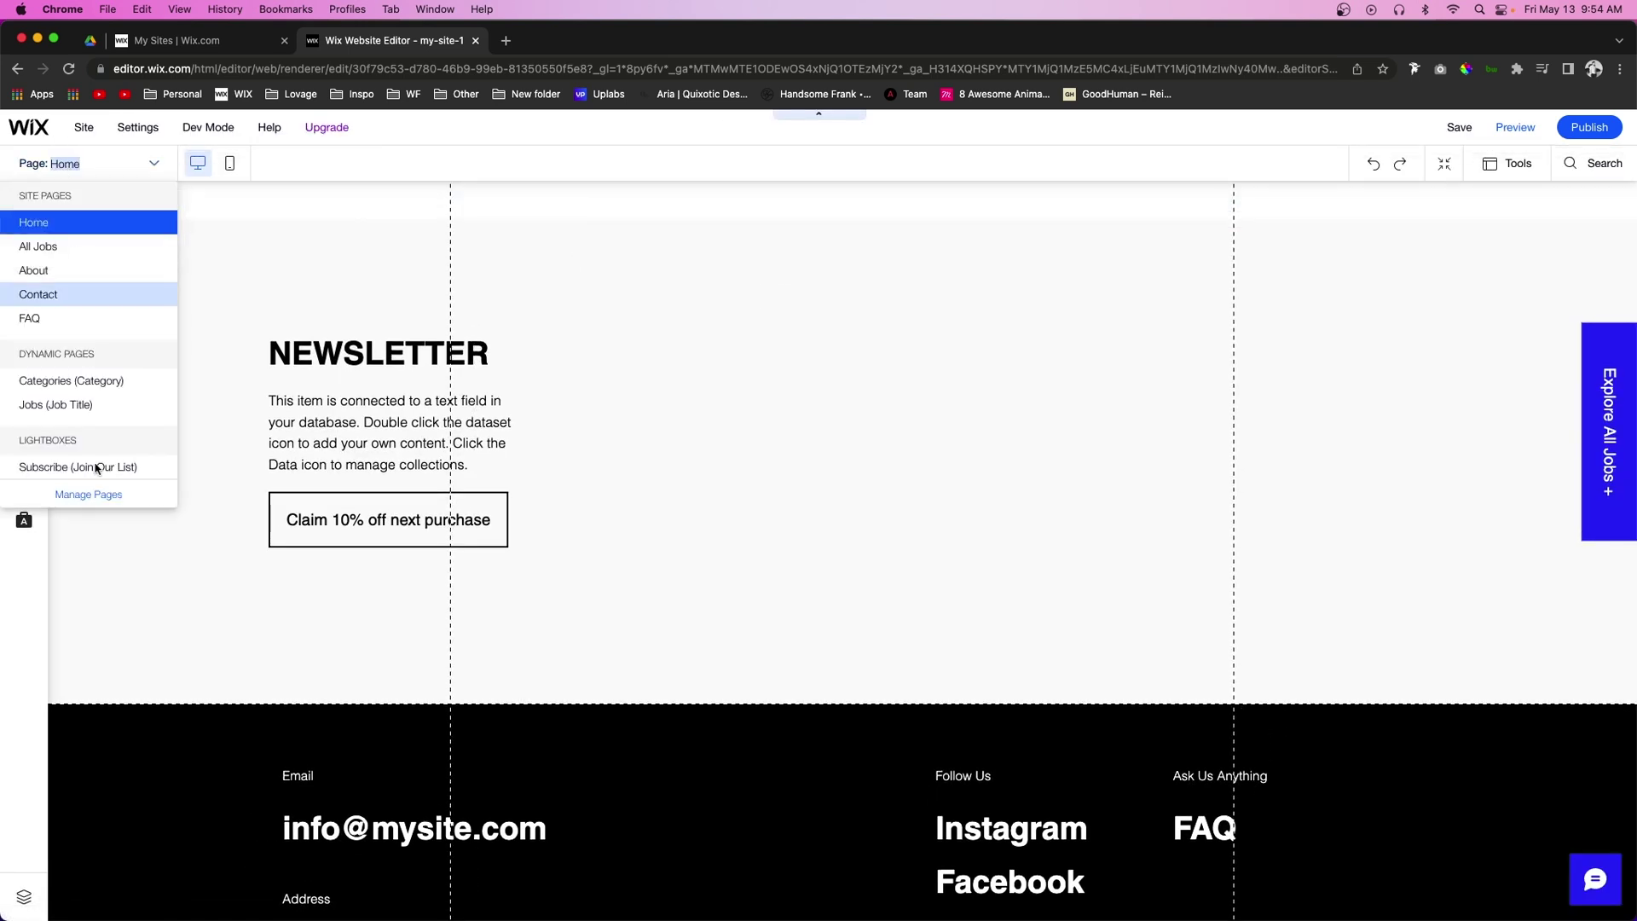
pyautogui.click(94, 468)
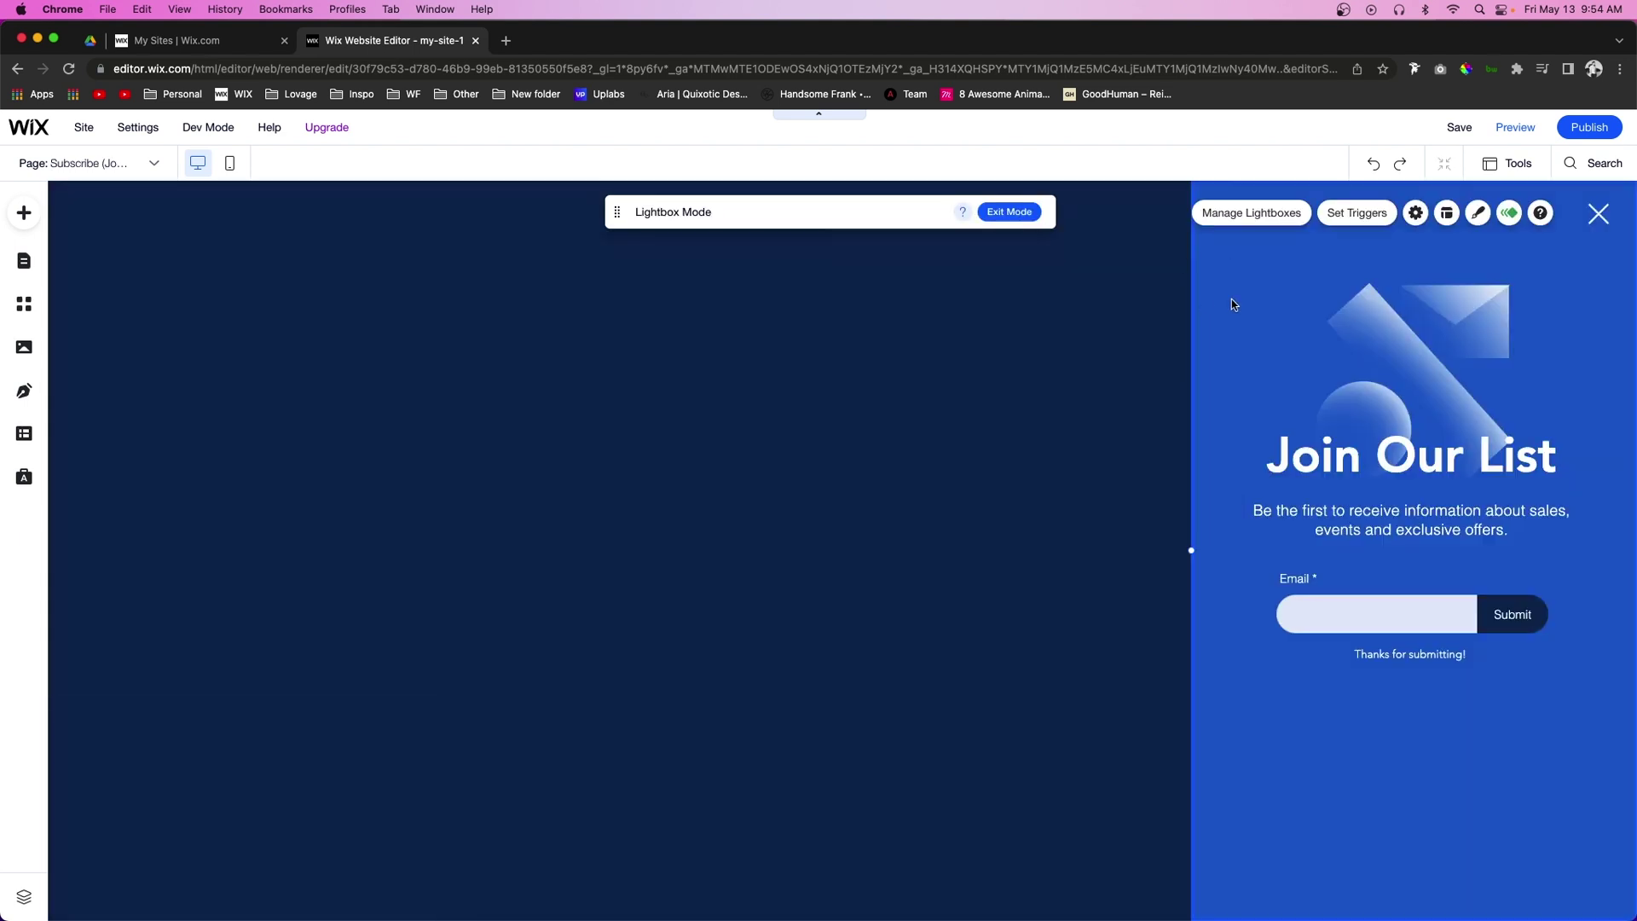
pyautogui.click(1447, 213)
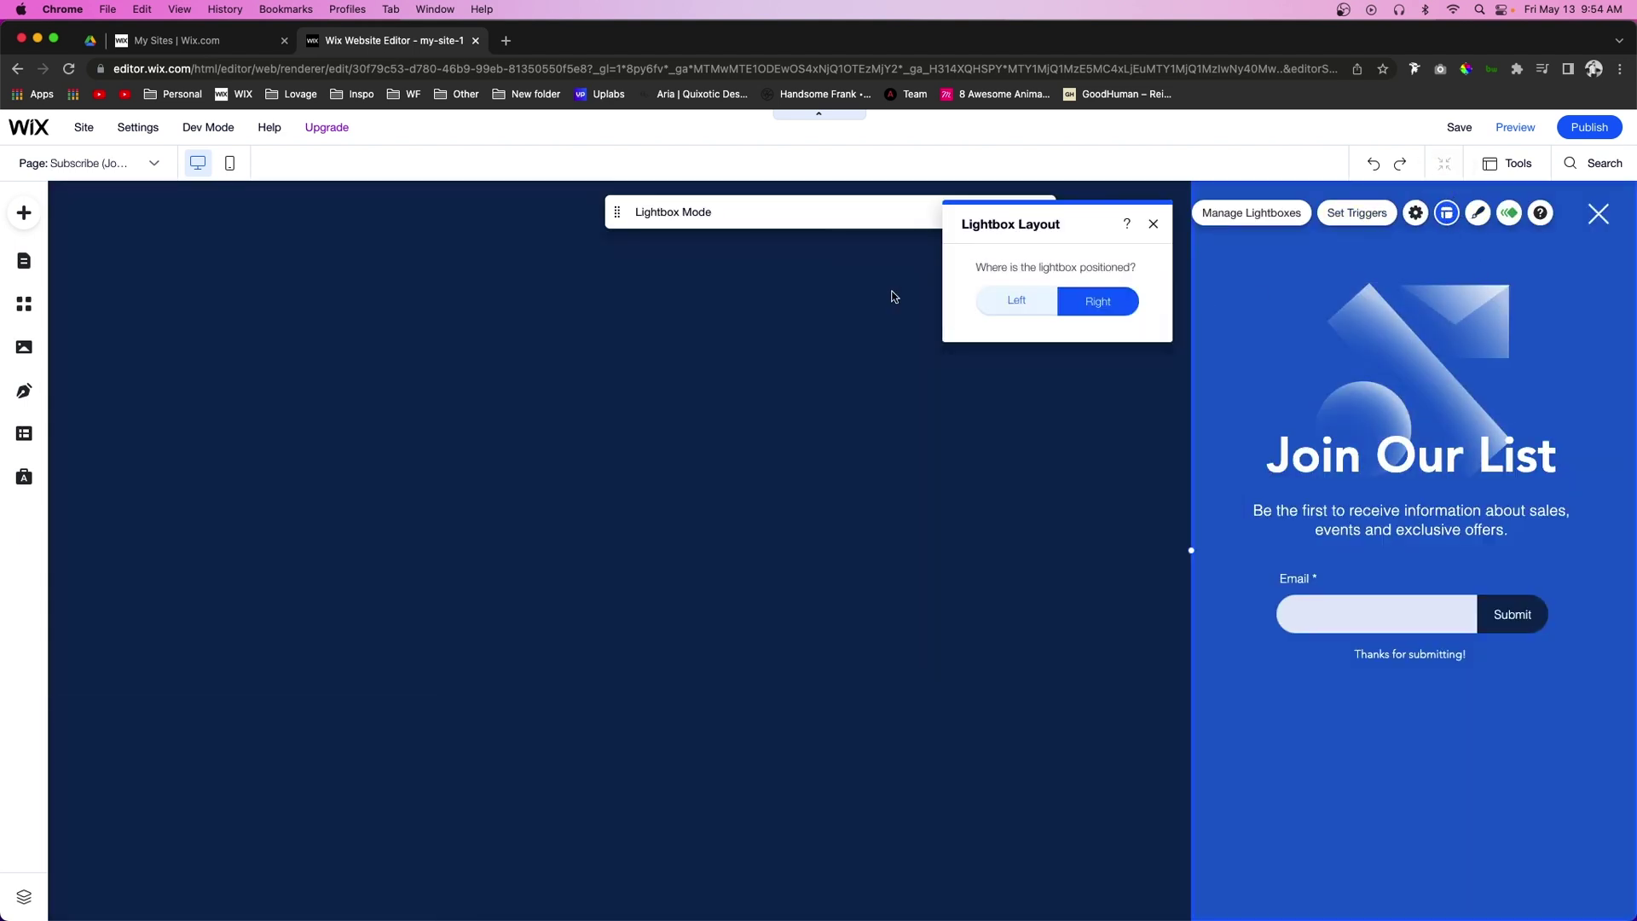
pyautogui.click(1011, 309)
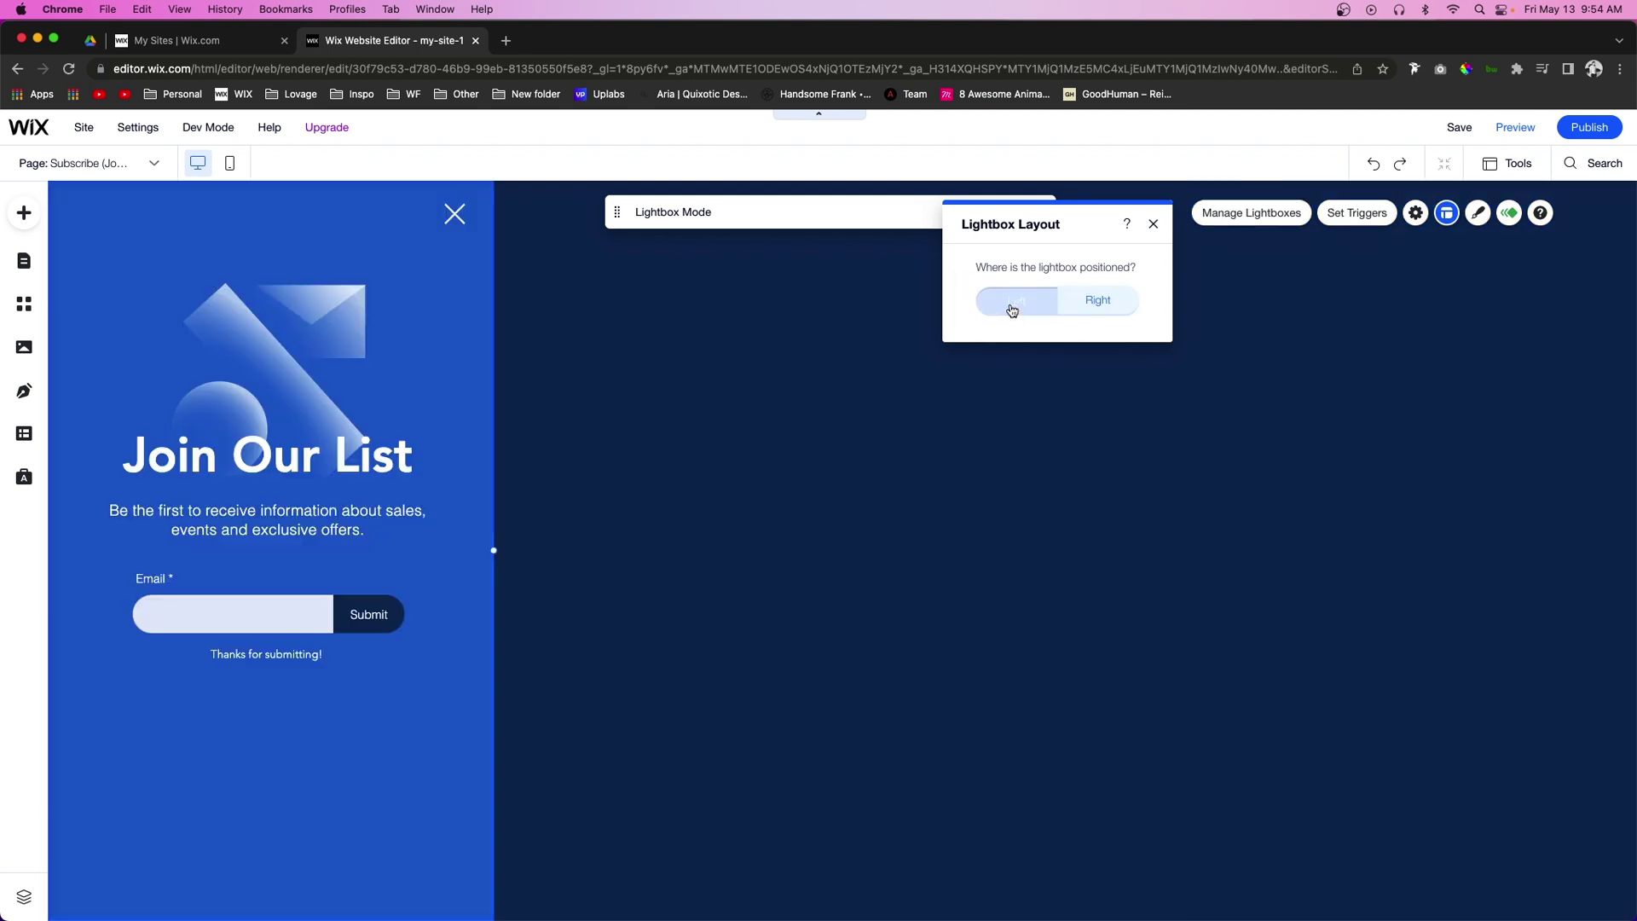
pyautogui.click(1113, 308)
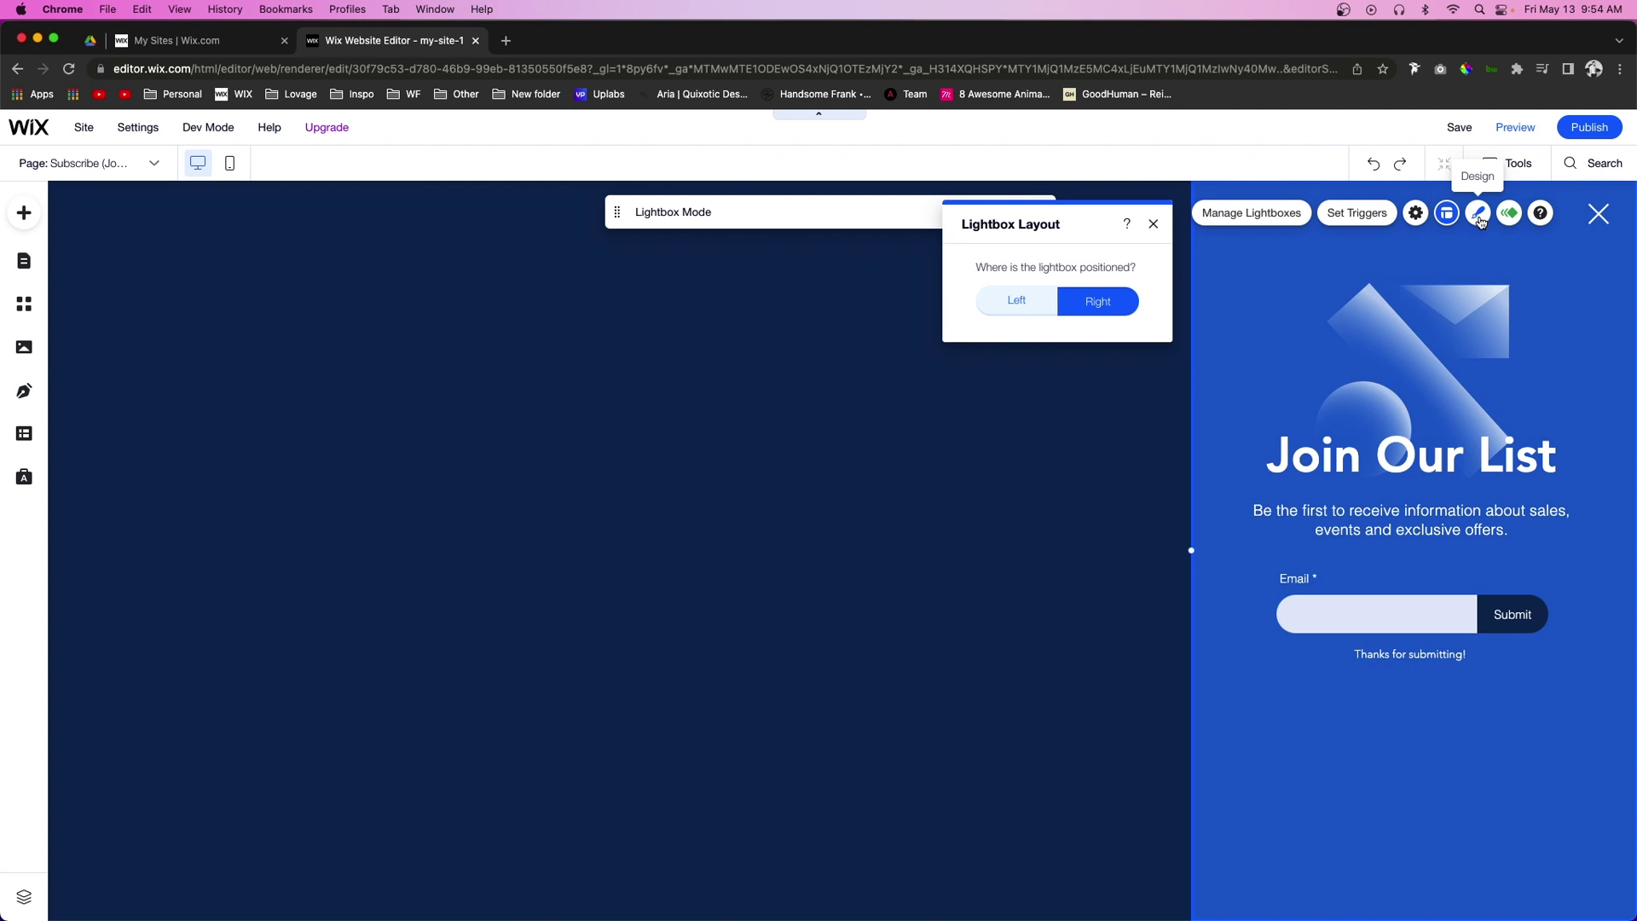
pyautogui.click(1480, 219)
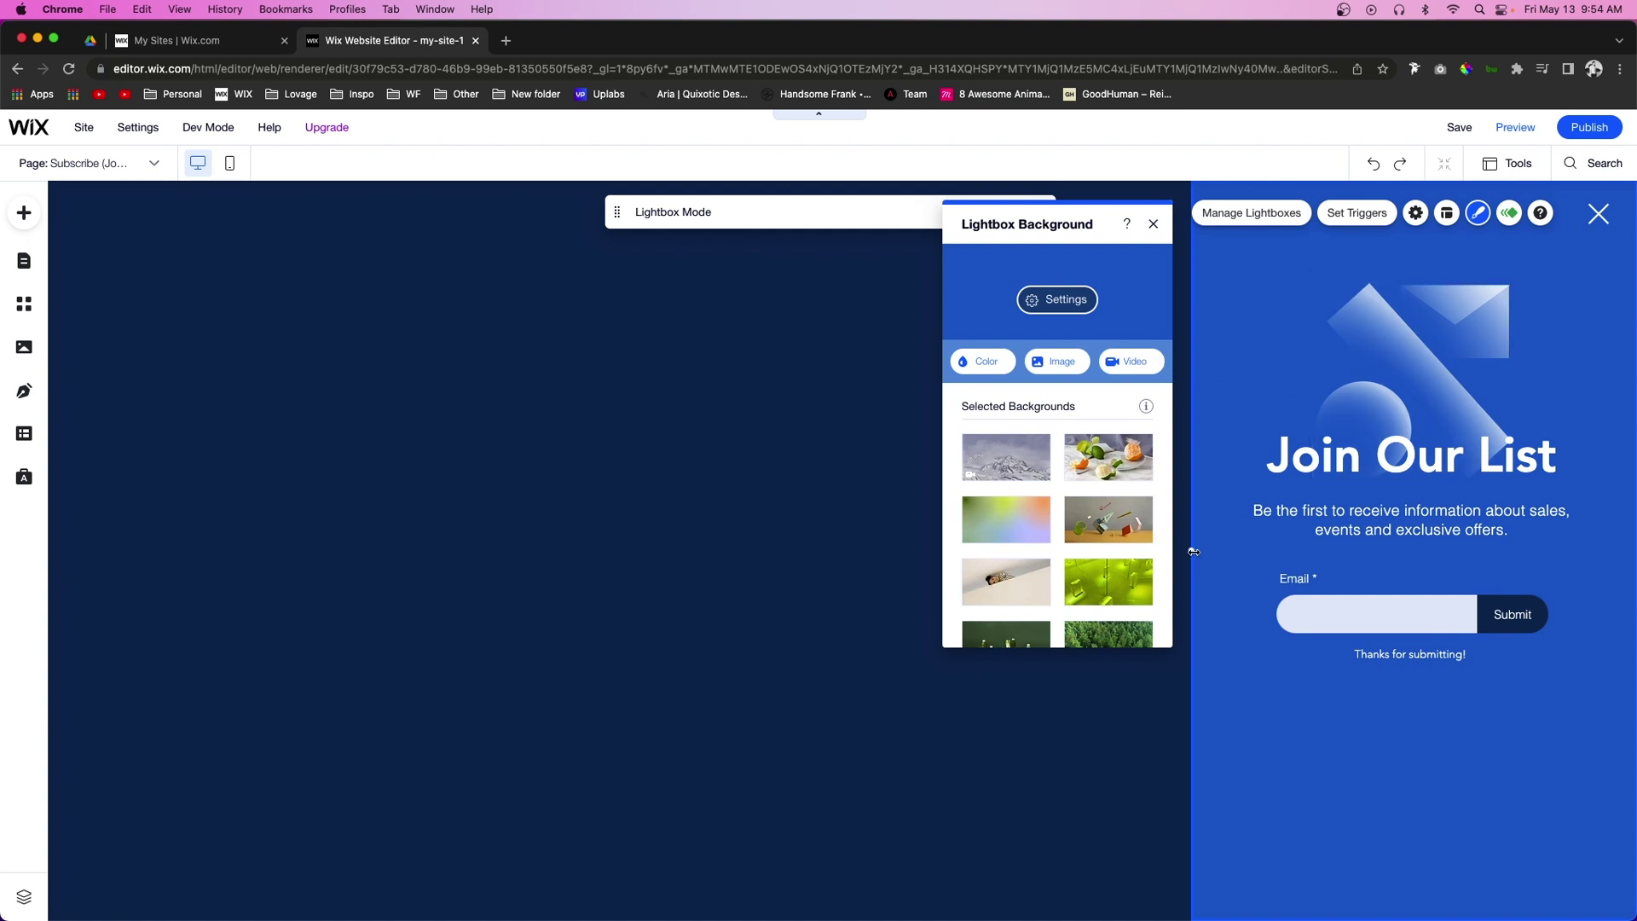
# Step: Drag the lightbox's left edge leftward to widen it, then exit Lightbox Mode
pyautogui.moveTo(1193, 552); pyautogui.dragTo(695, 506)
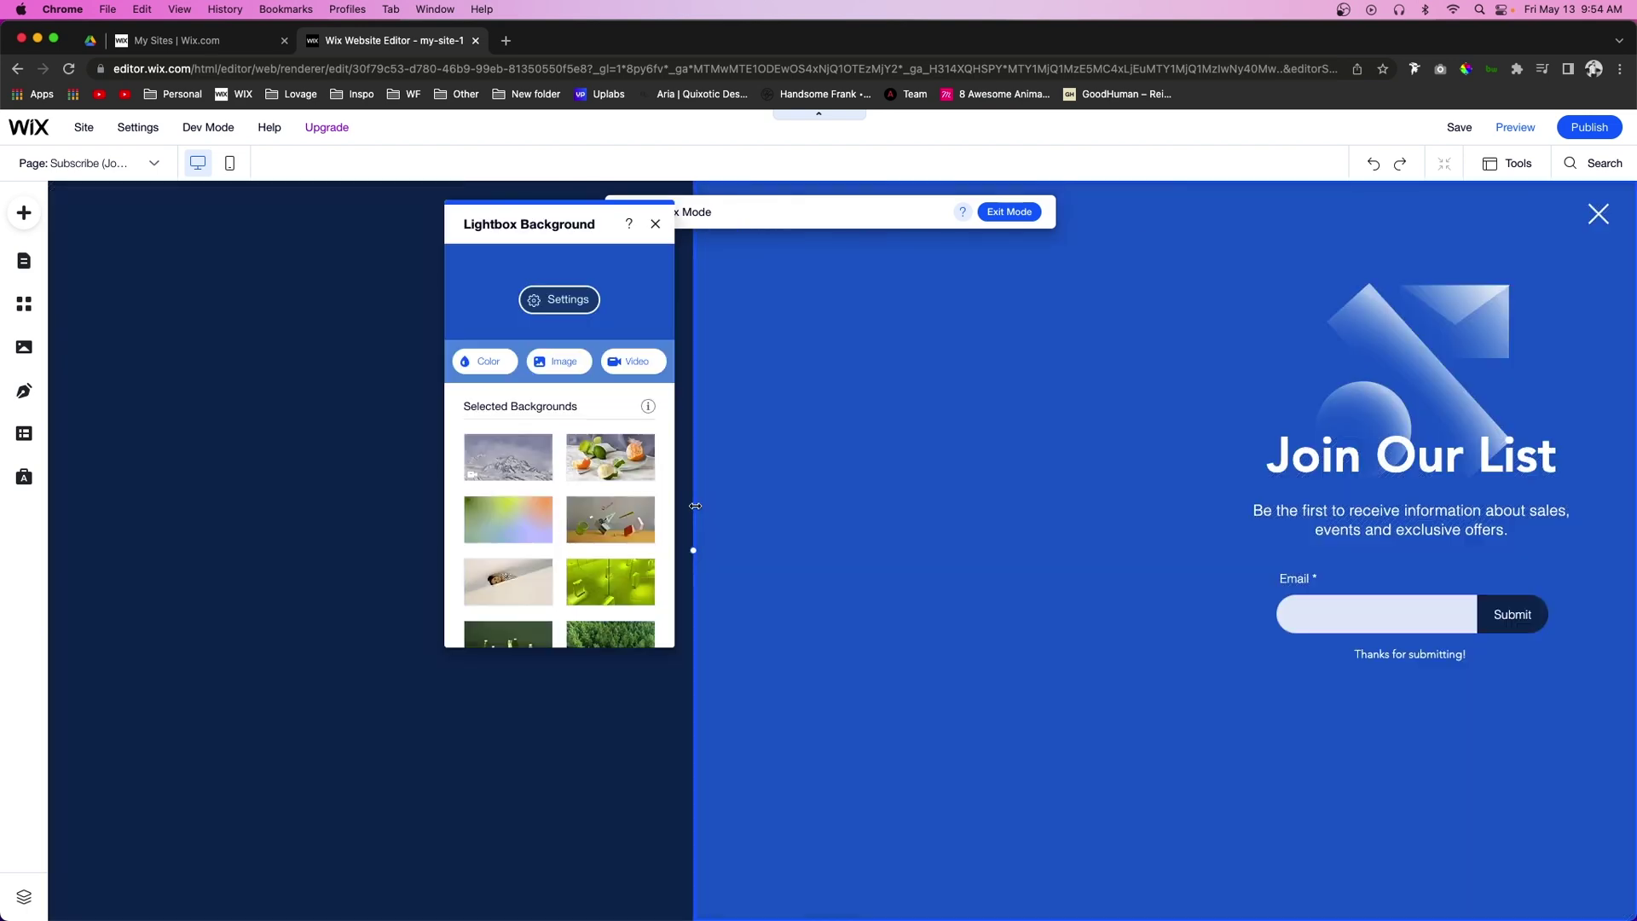
pyautogui.click(1011, 212)
pyautogui.click(995, 468)
# Step: Drag the Subscribe lightbox's edge far left, then back right into a slim right-side panel
pyautogui.scroll(7, 994, 468)
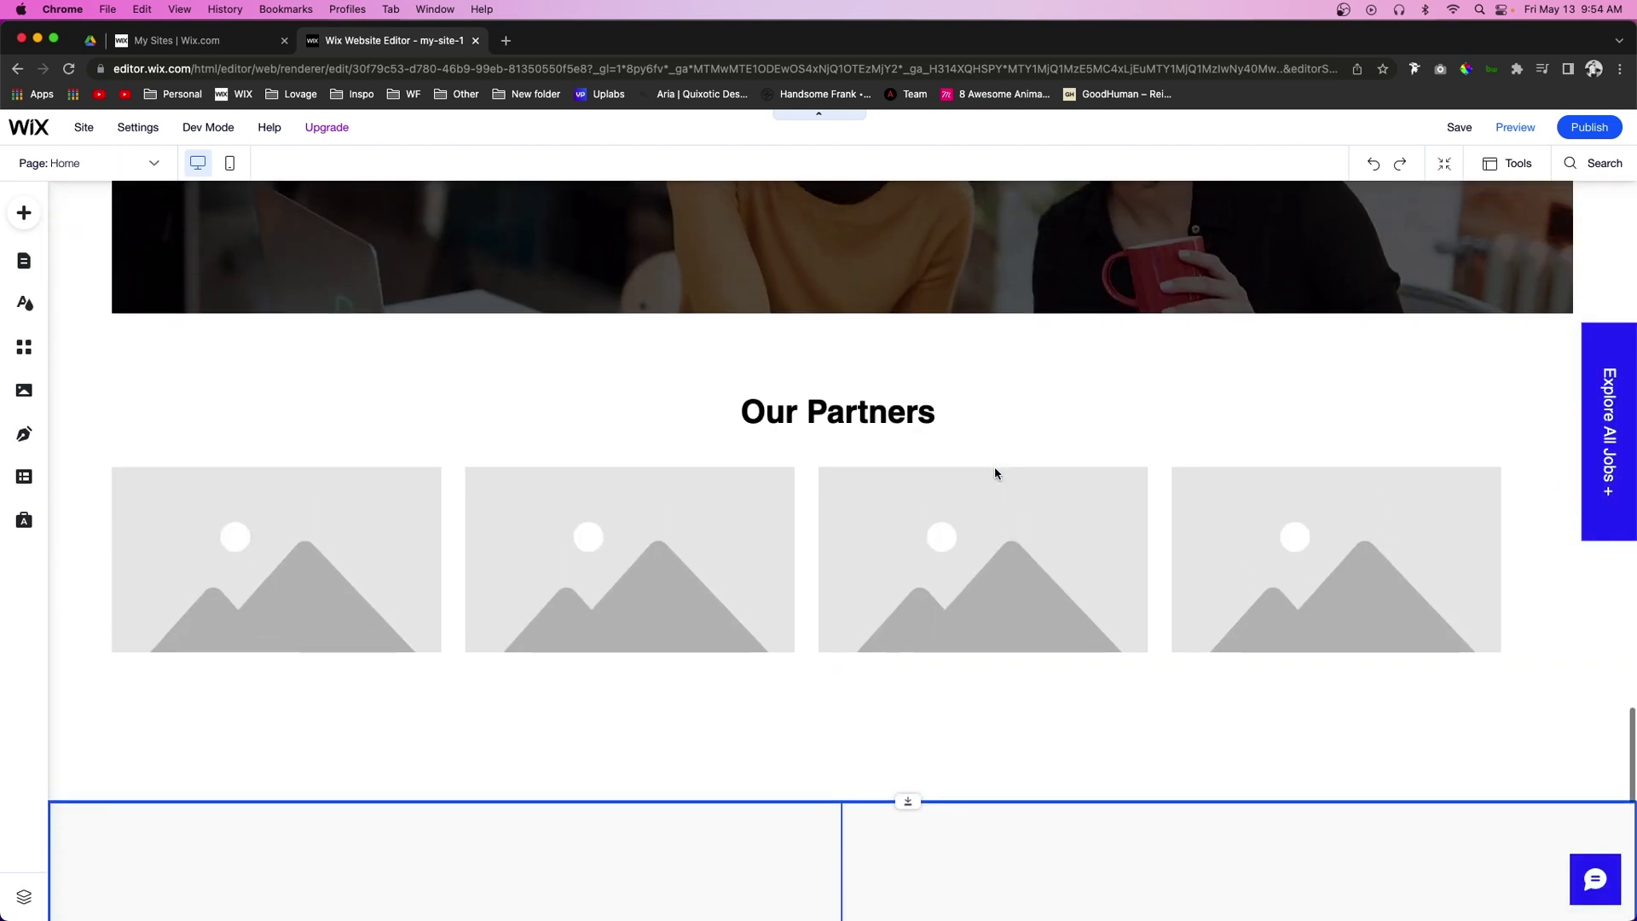
pyautogui.click(1070, 398)
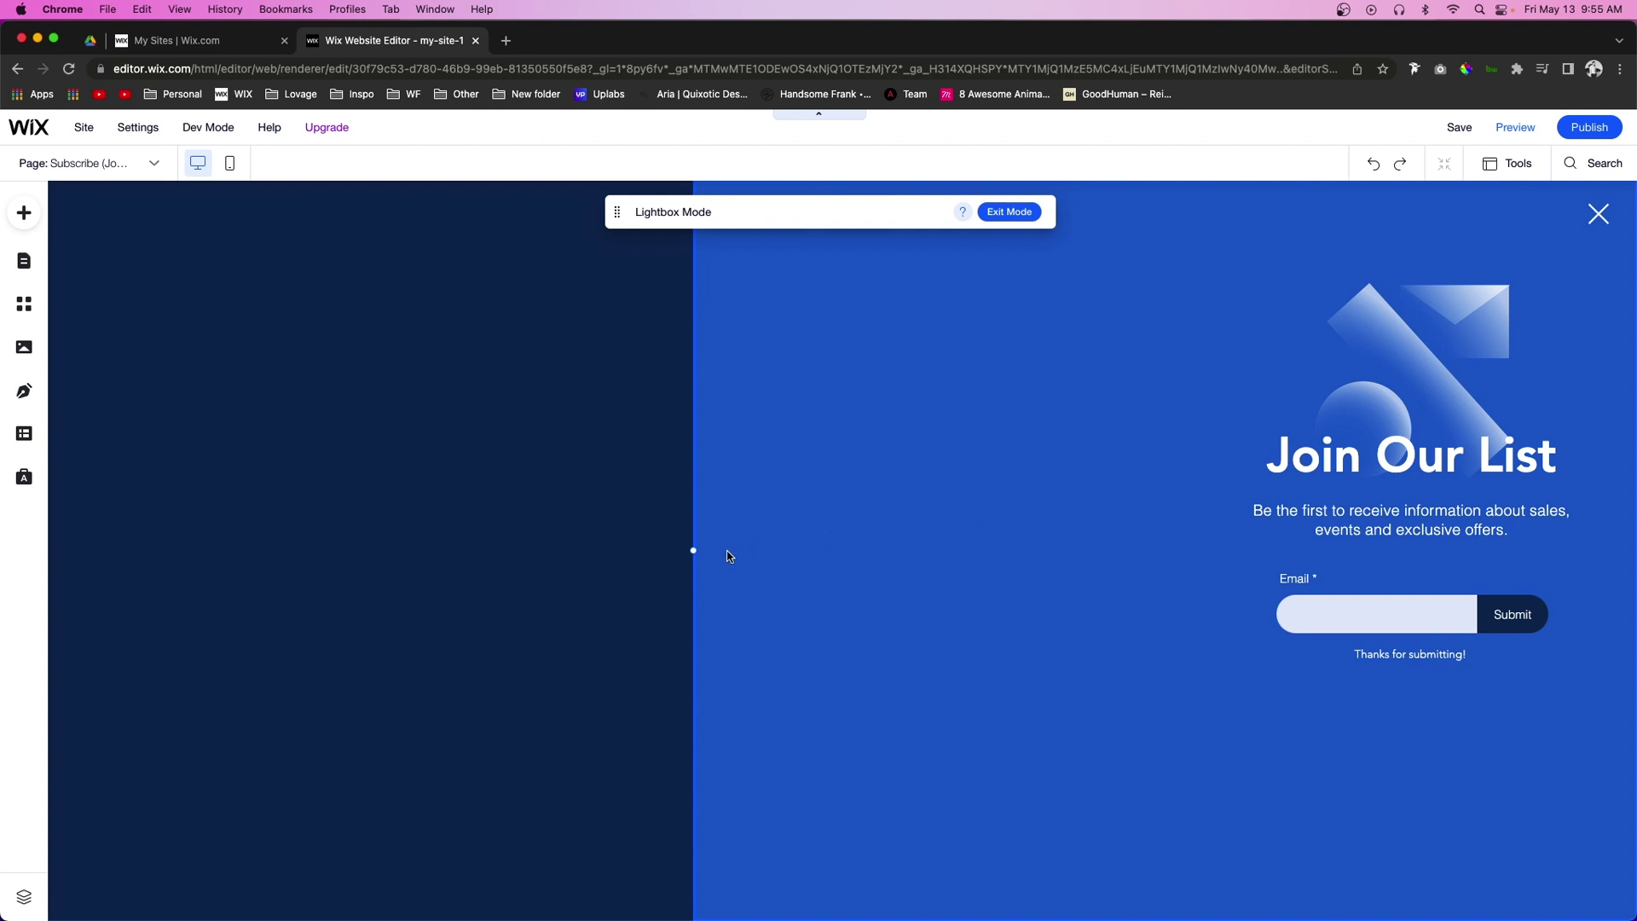
pyautogui.moveTo(696, 550); pyautogui.dragTo(239, 550)
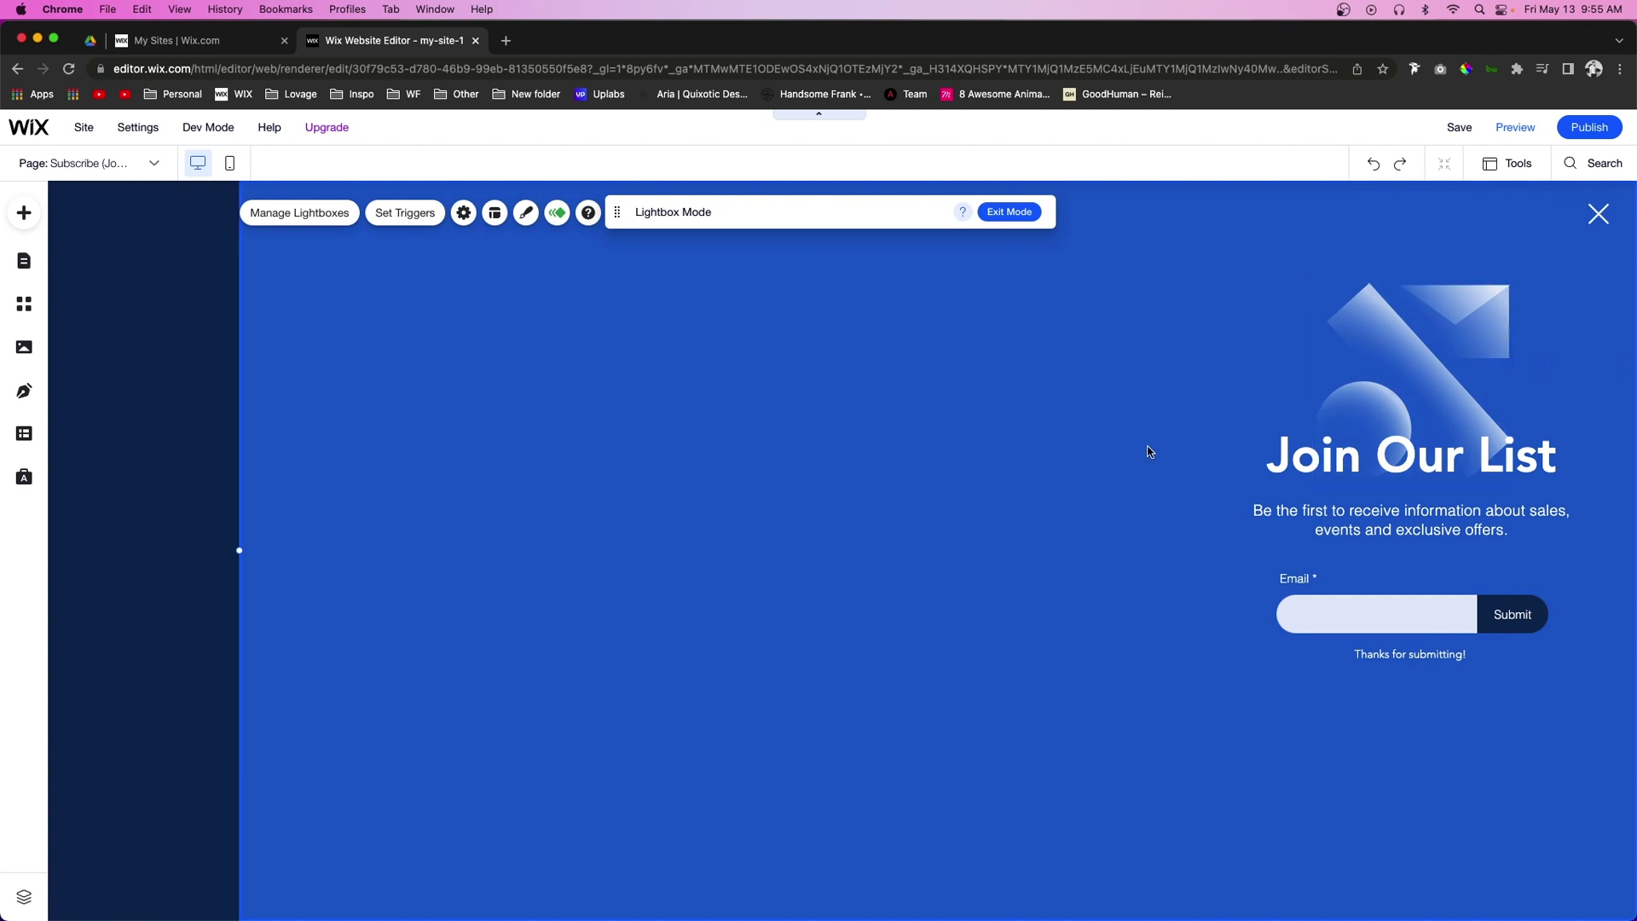
pyautogui.moveTo(240, 563); pyautogui.dragTo(1182, 492)
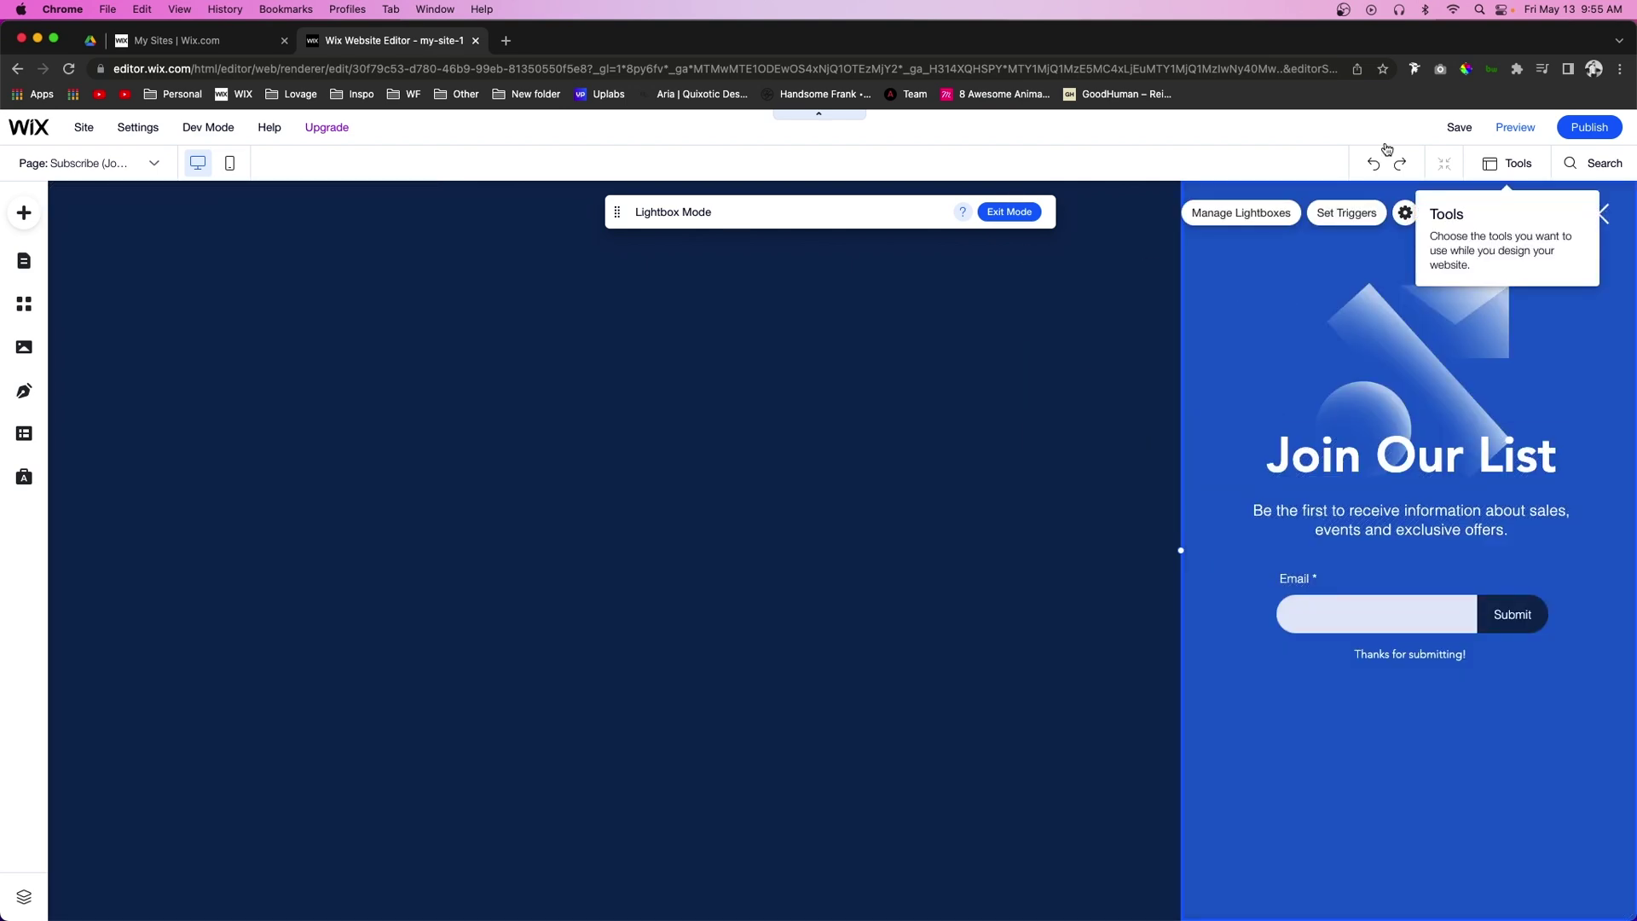
pyautogui.click(1000, 215)
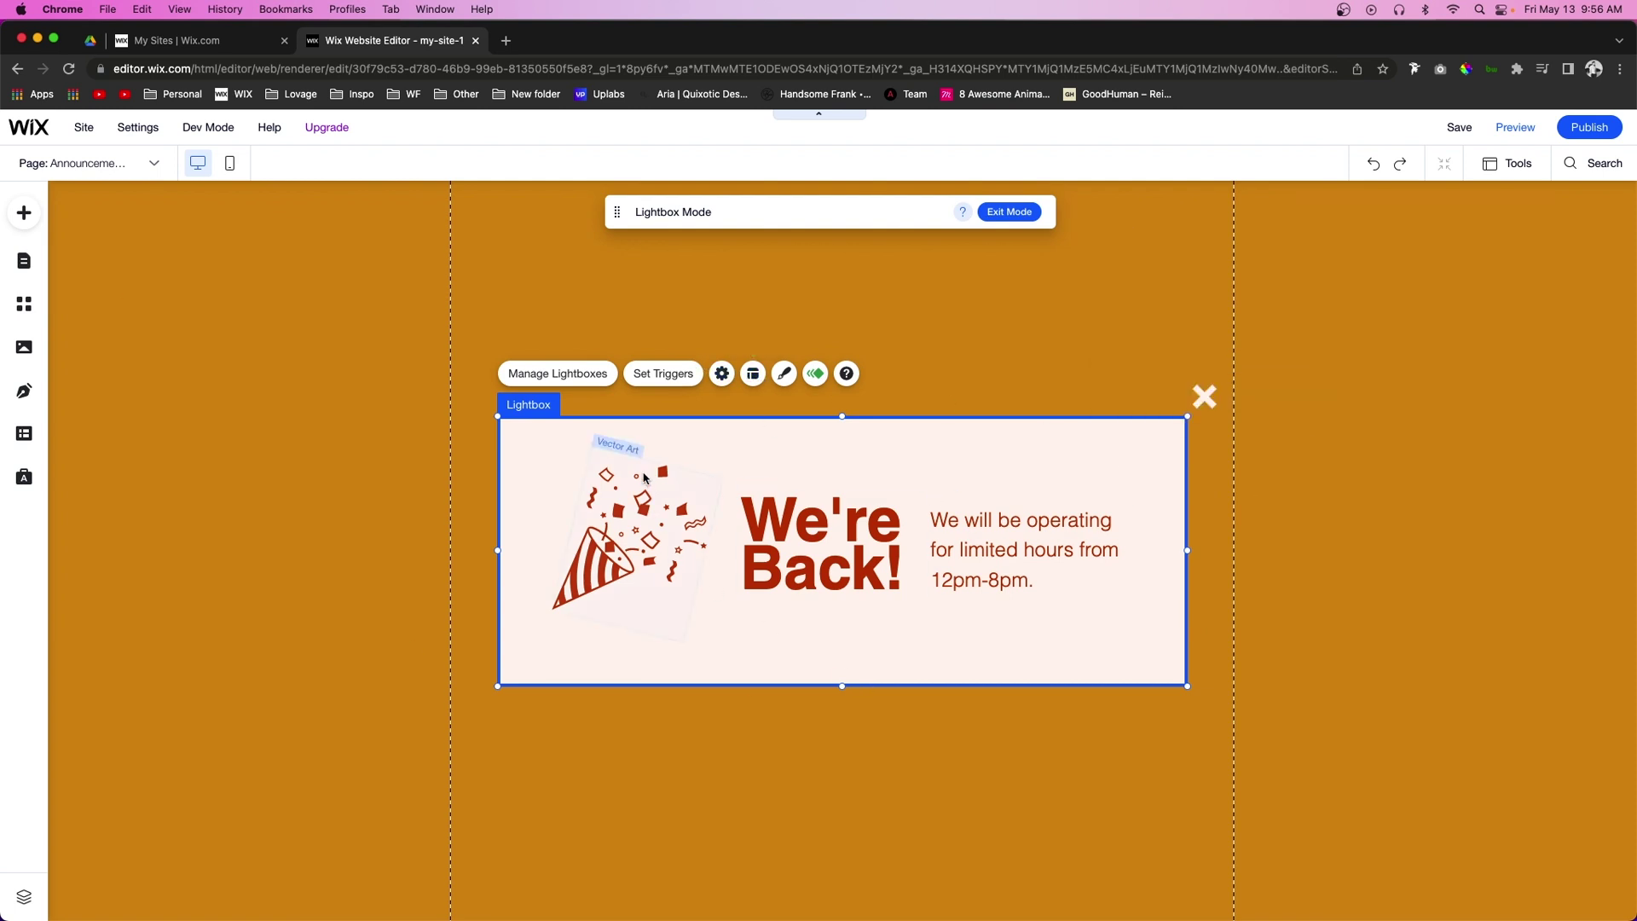
# Step: Position We're Back! bottom-right with 73 px and 71 px offsets, then reopen Subscribe
pyautogui.click(752, 373)
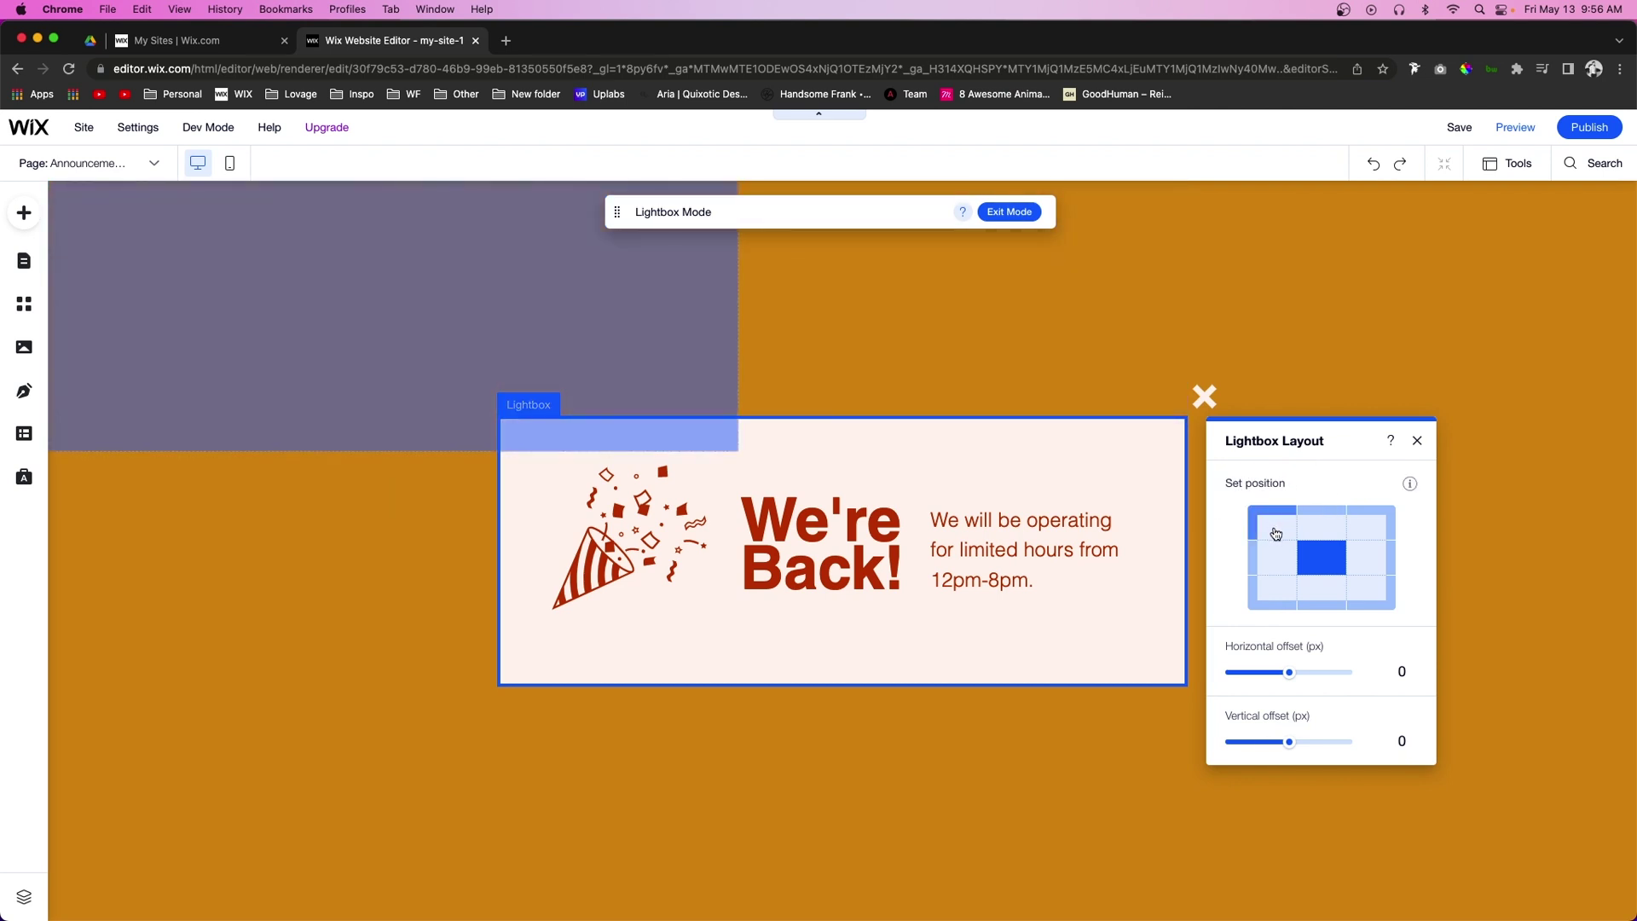
pyautogui.click(1276, 532)
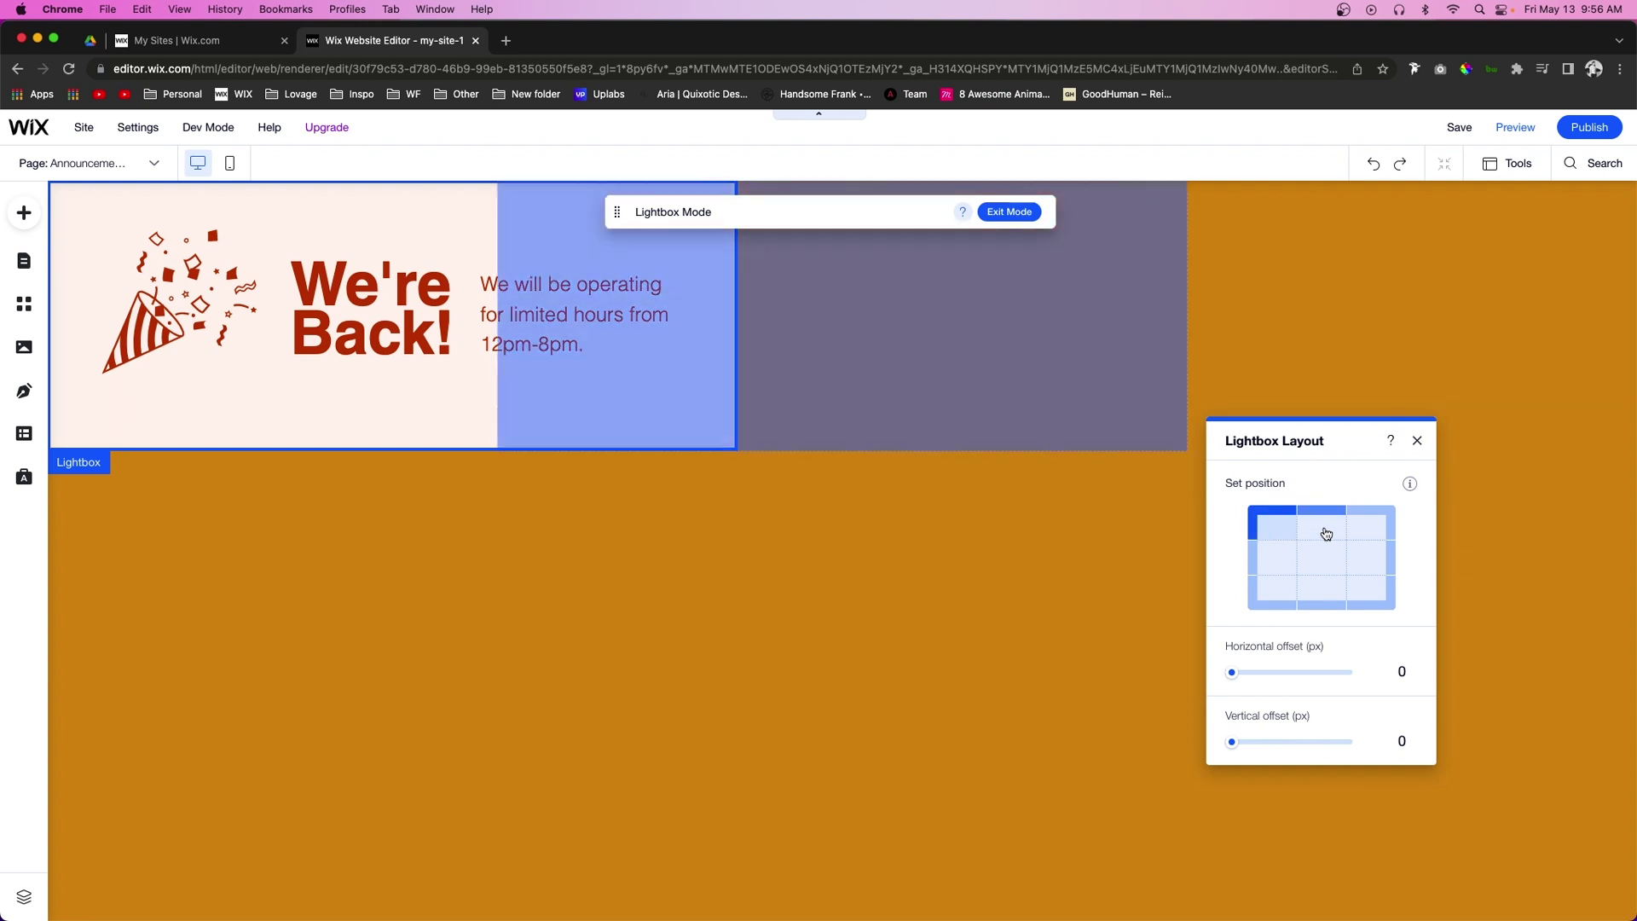
pyautogui.click(1330, 533)
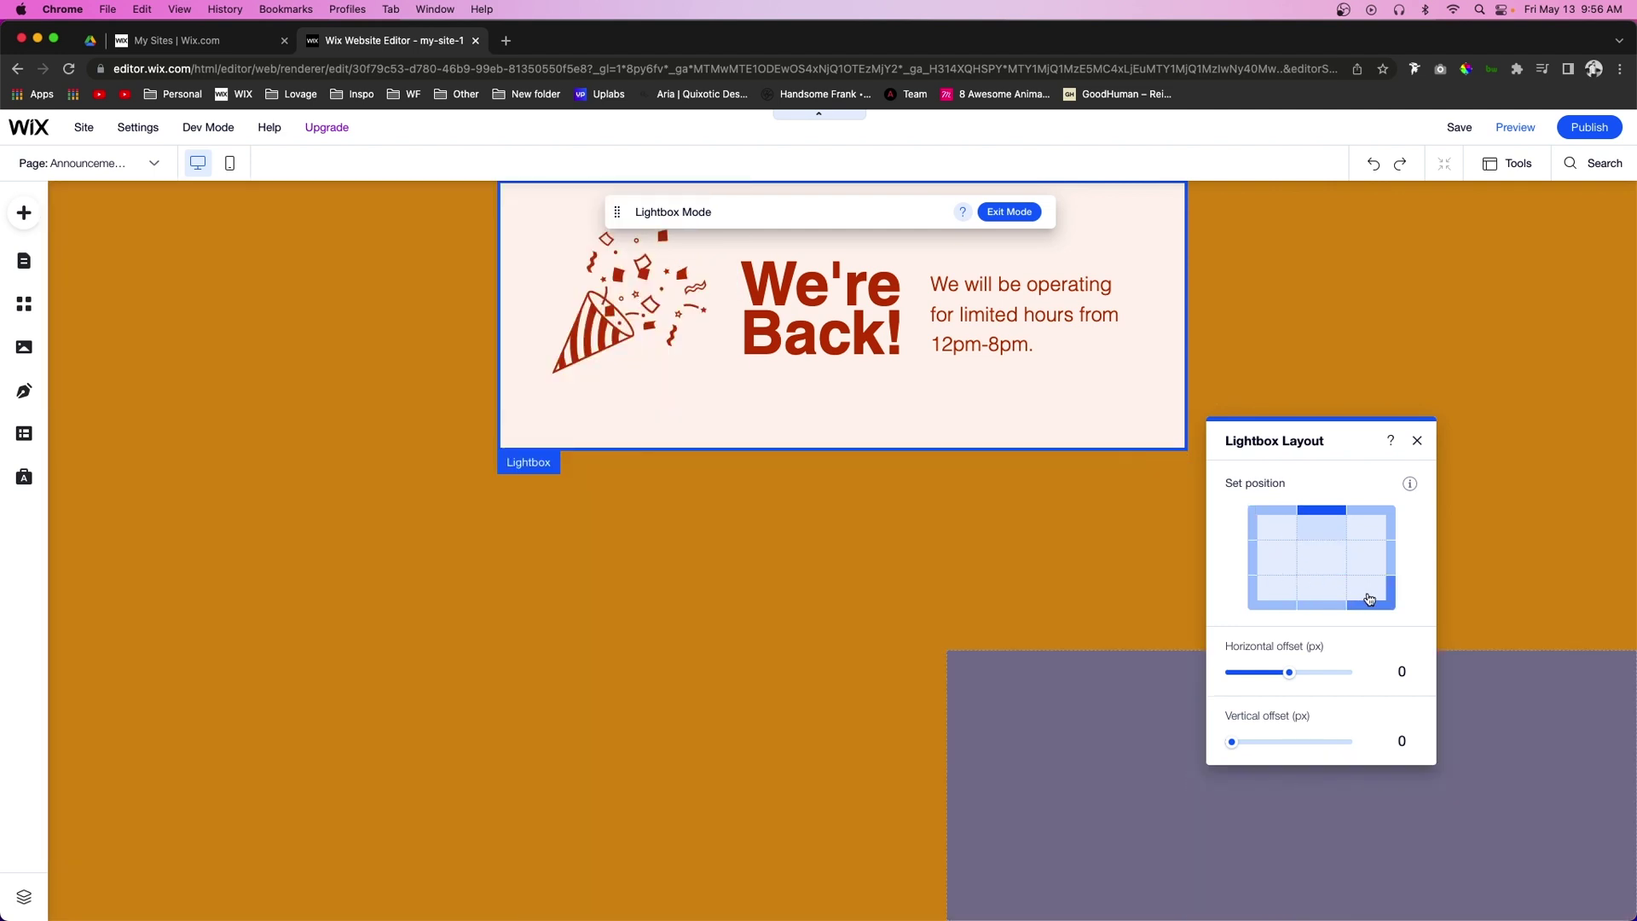
pyautogui.click(1369, 596)
pyautogui.moveTo(1231, 673); pyautogui.dragTo(1259, 674)
pyautogui.moveTo(1231, 741); pyautogui.dragTo(1261, 747)
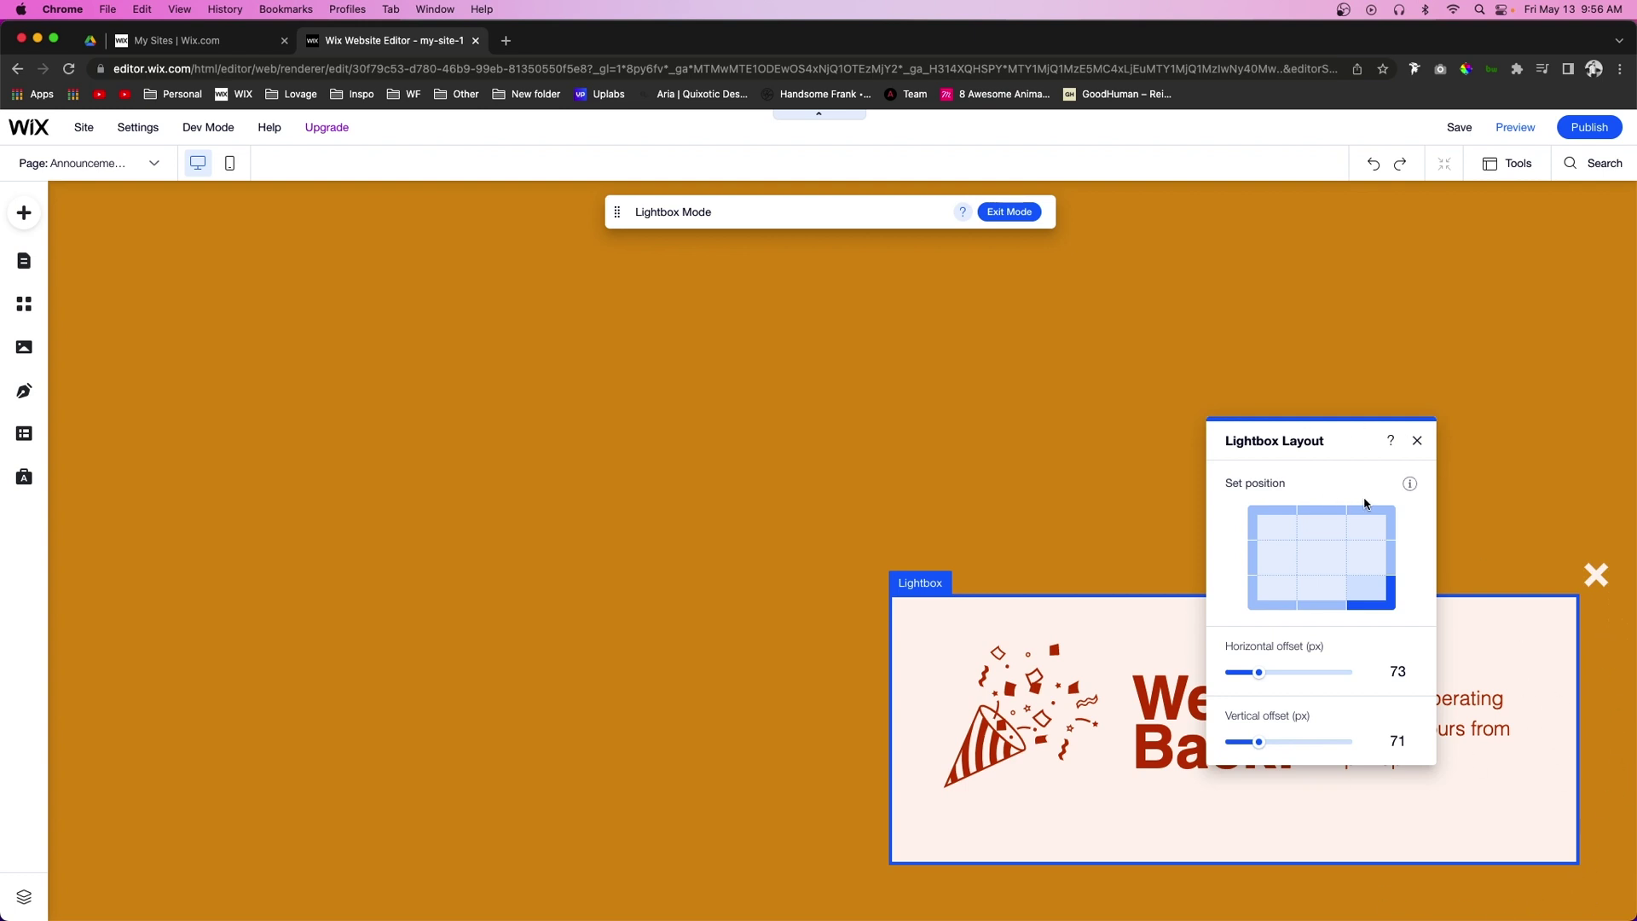
pyautogui.click(86, 162)
pyautogui.click(68, 453)
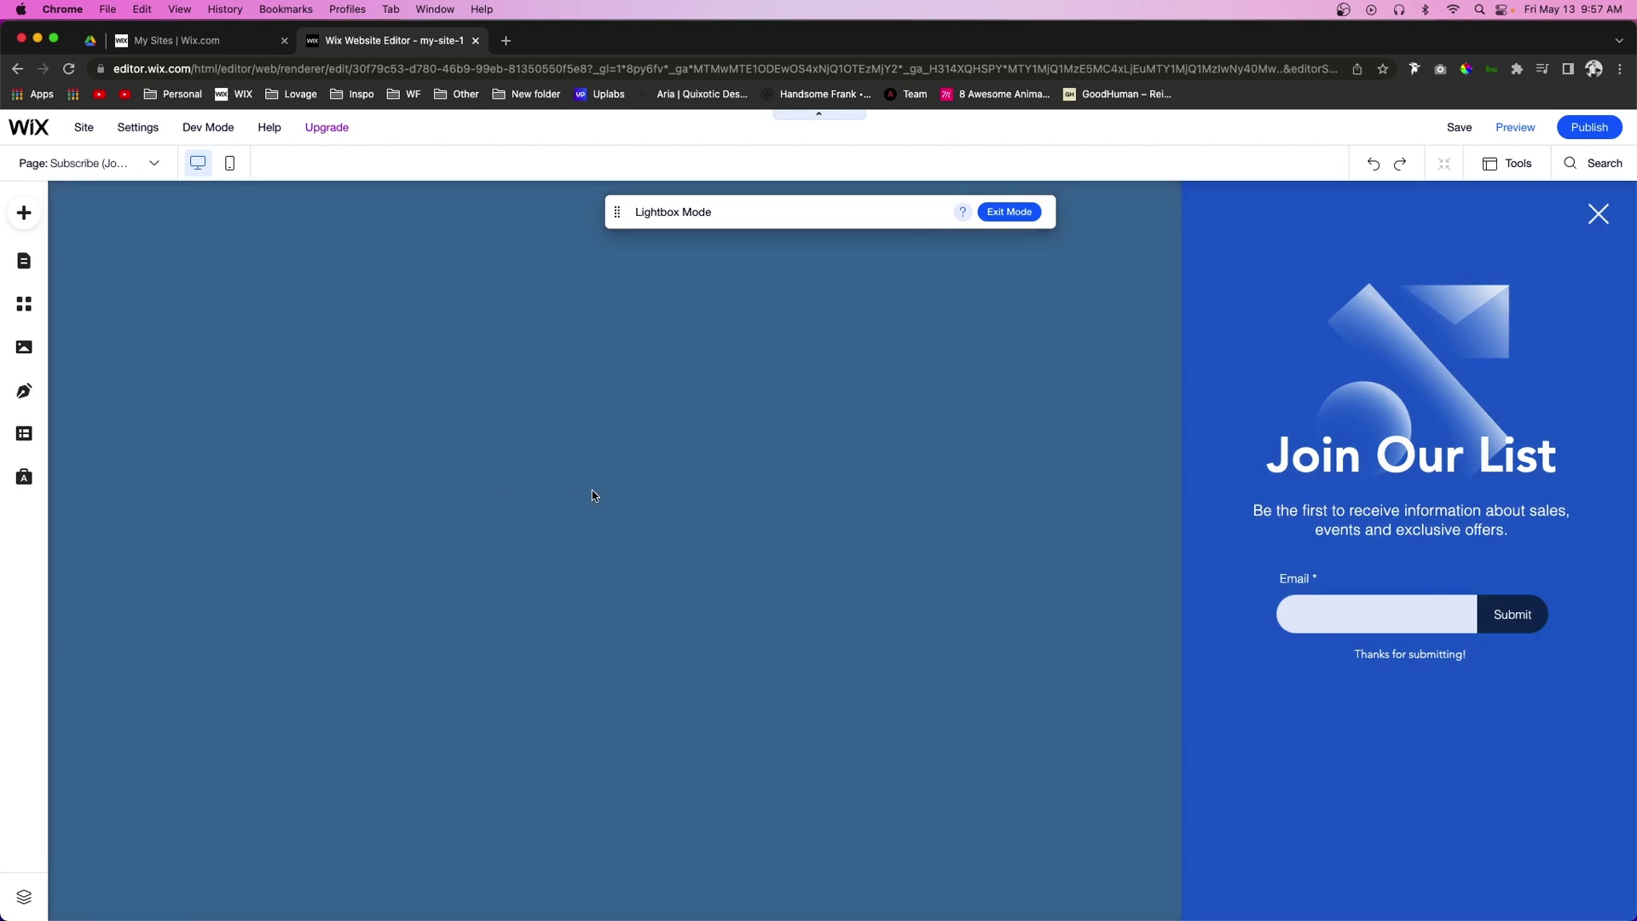
# Step: Set the Subscribe lightbox's overlay opacity to 96% and exit to the Home page
pyautogui.click(594, 493)
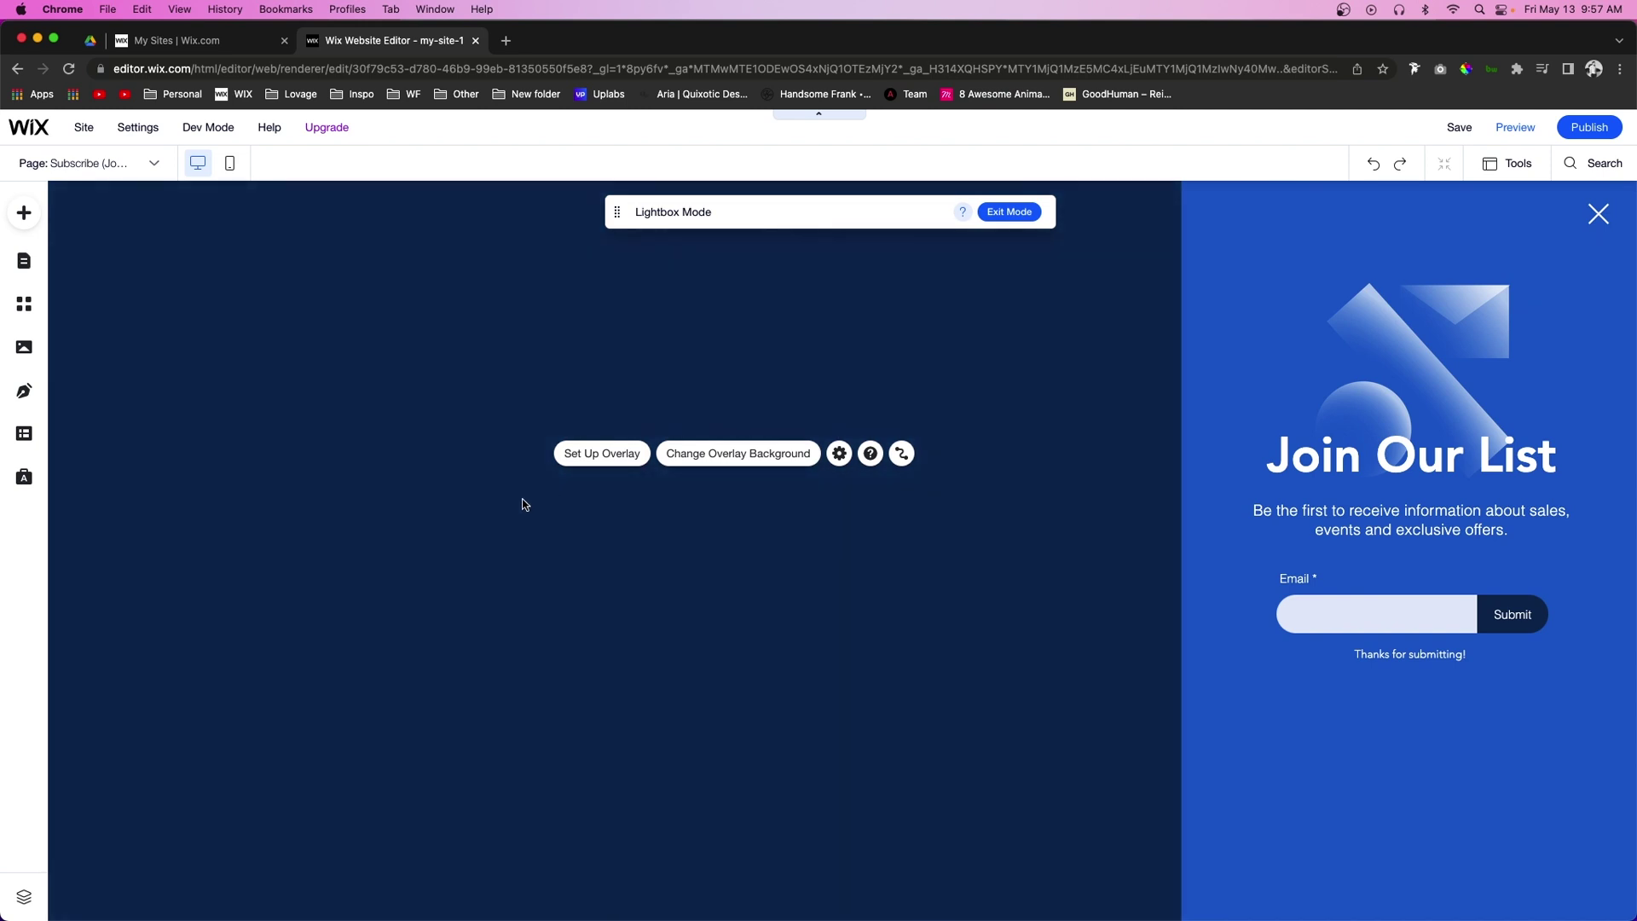
pyautogui.click(838, 455)
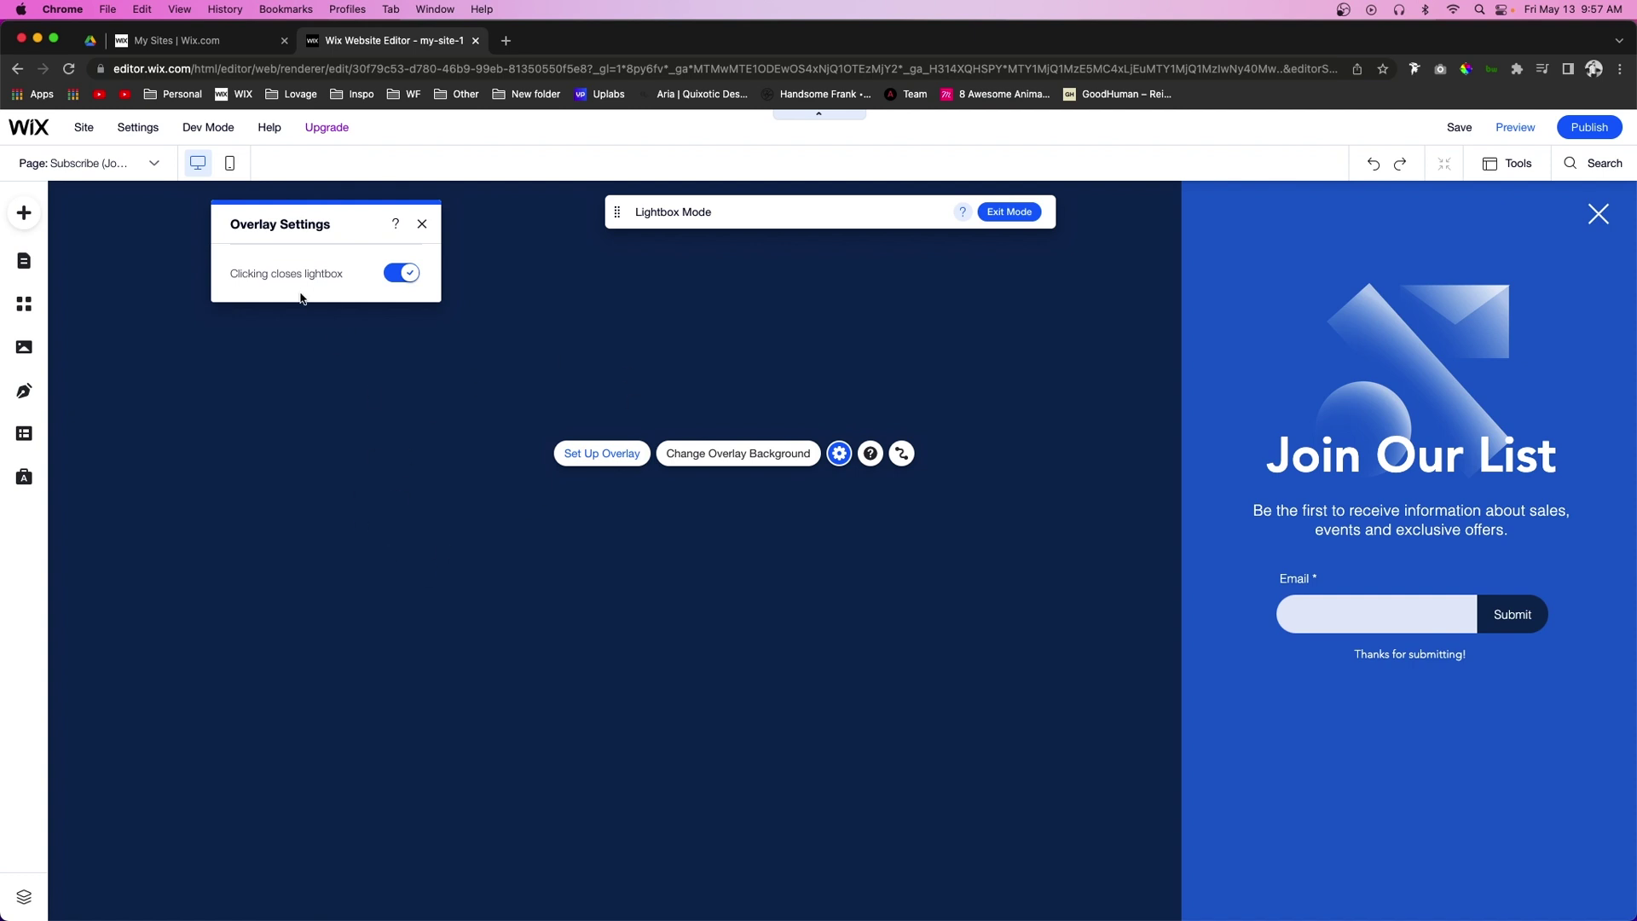
pyautogui.click(726, 462)
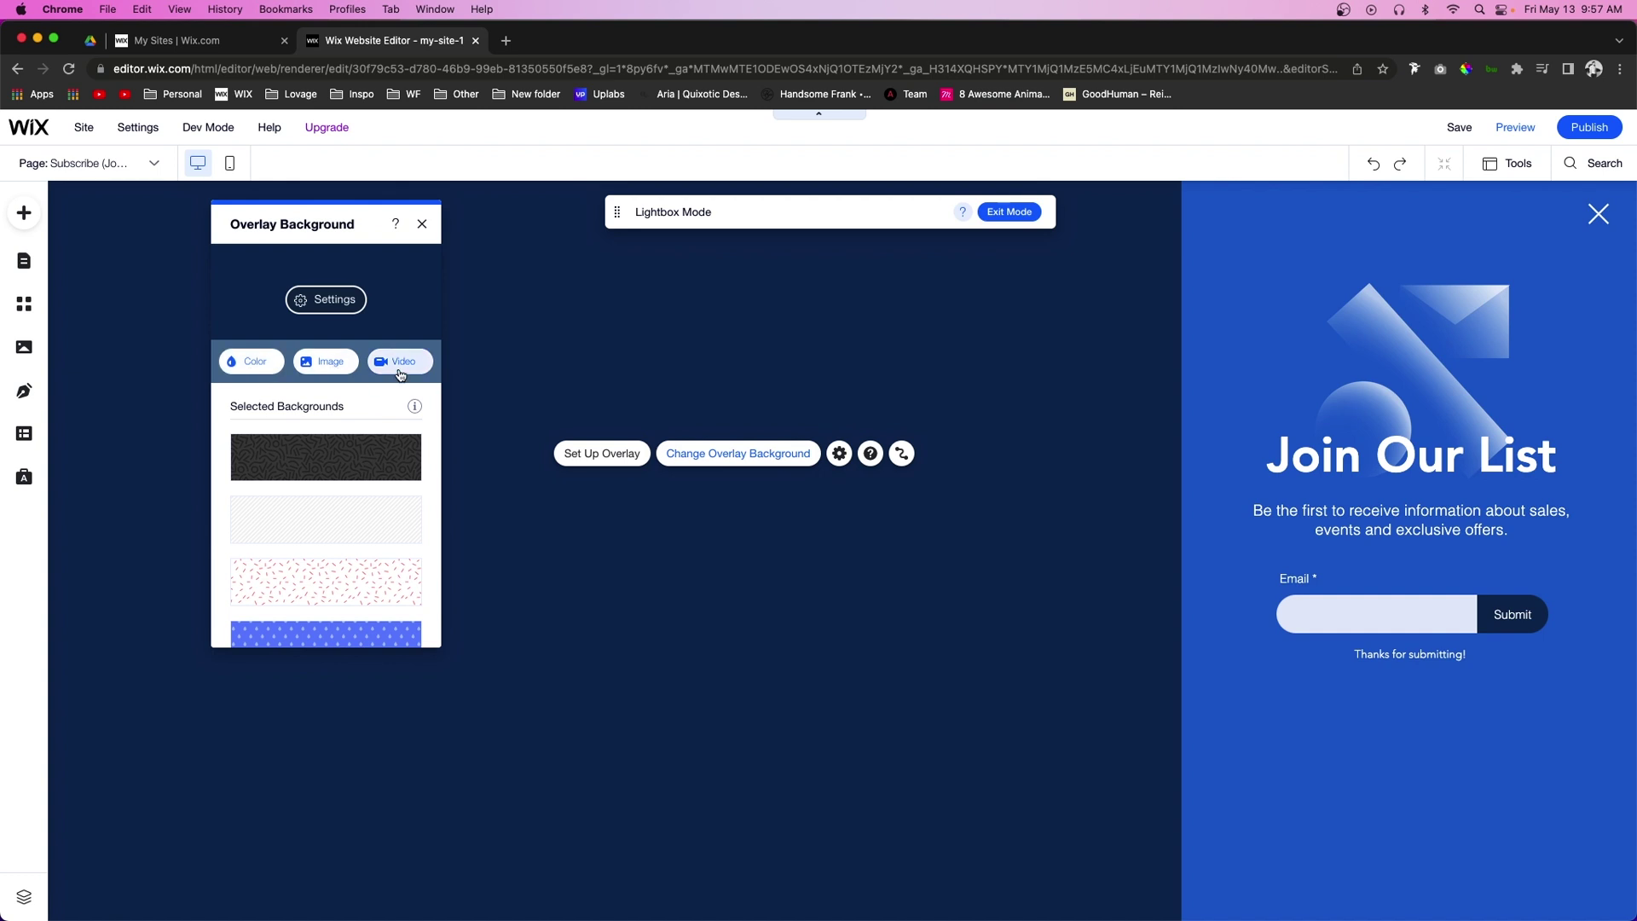
pyautogui.click(317, 302)
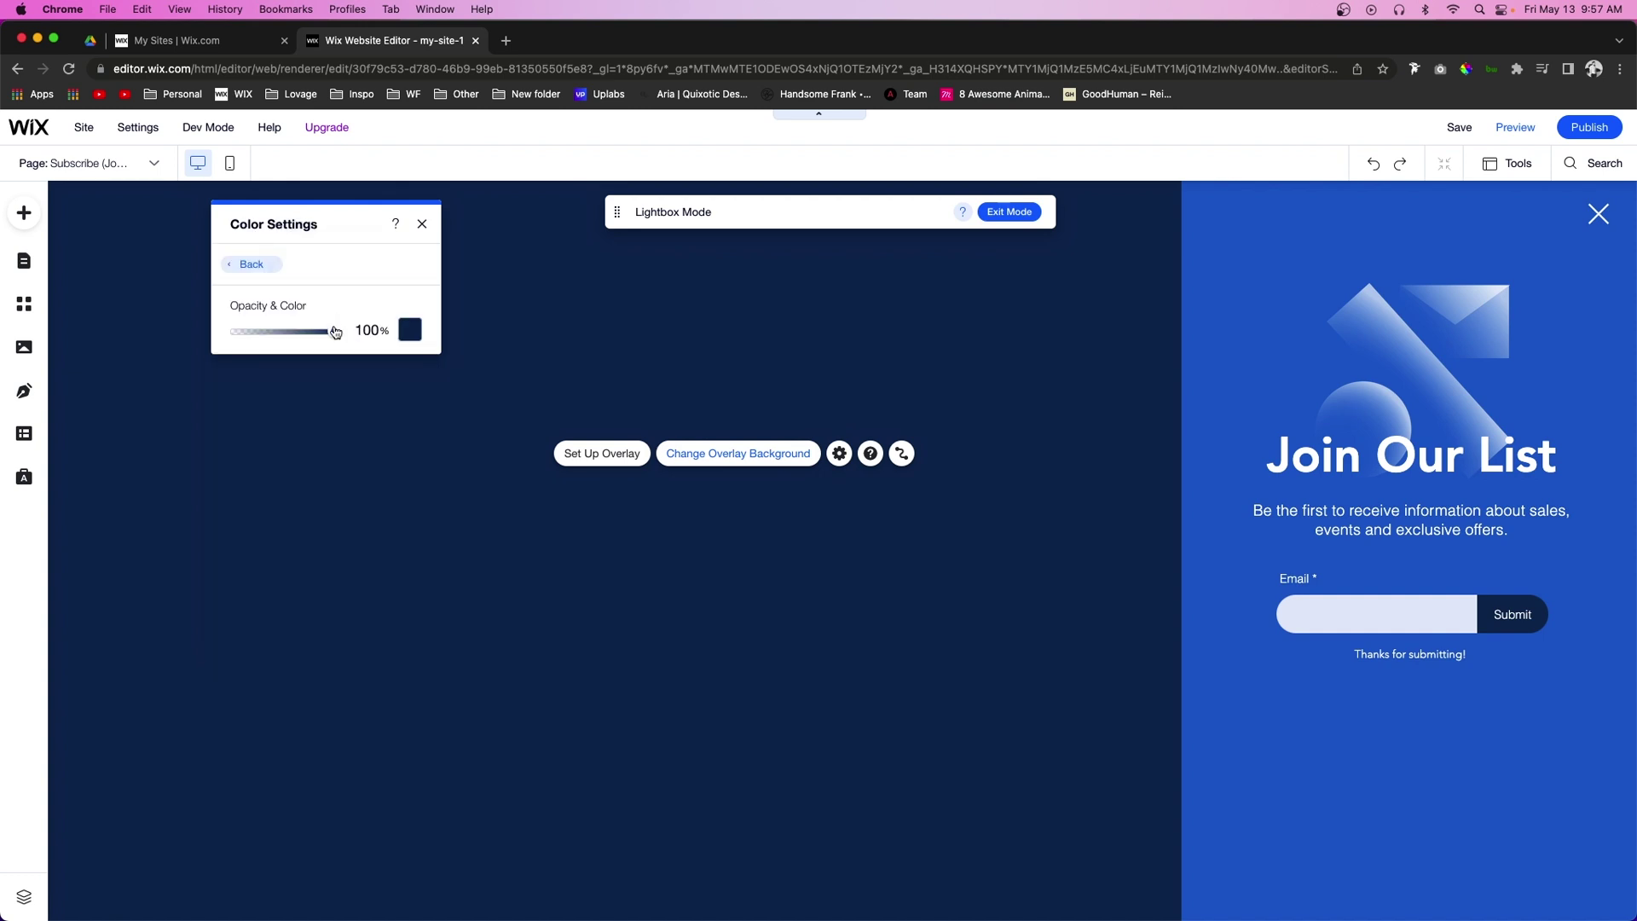
pyautogui.moveTo(333, 333); pyautogui.dragTo(337, 335)
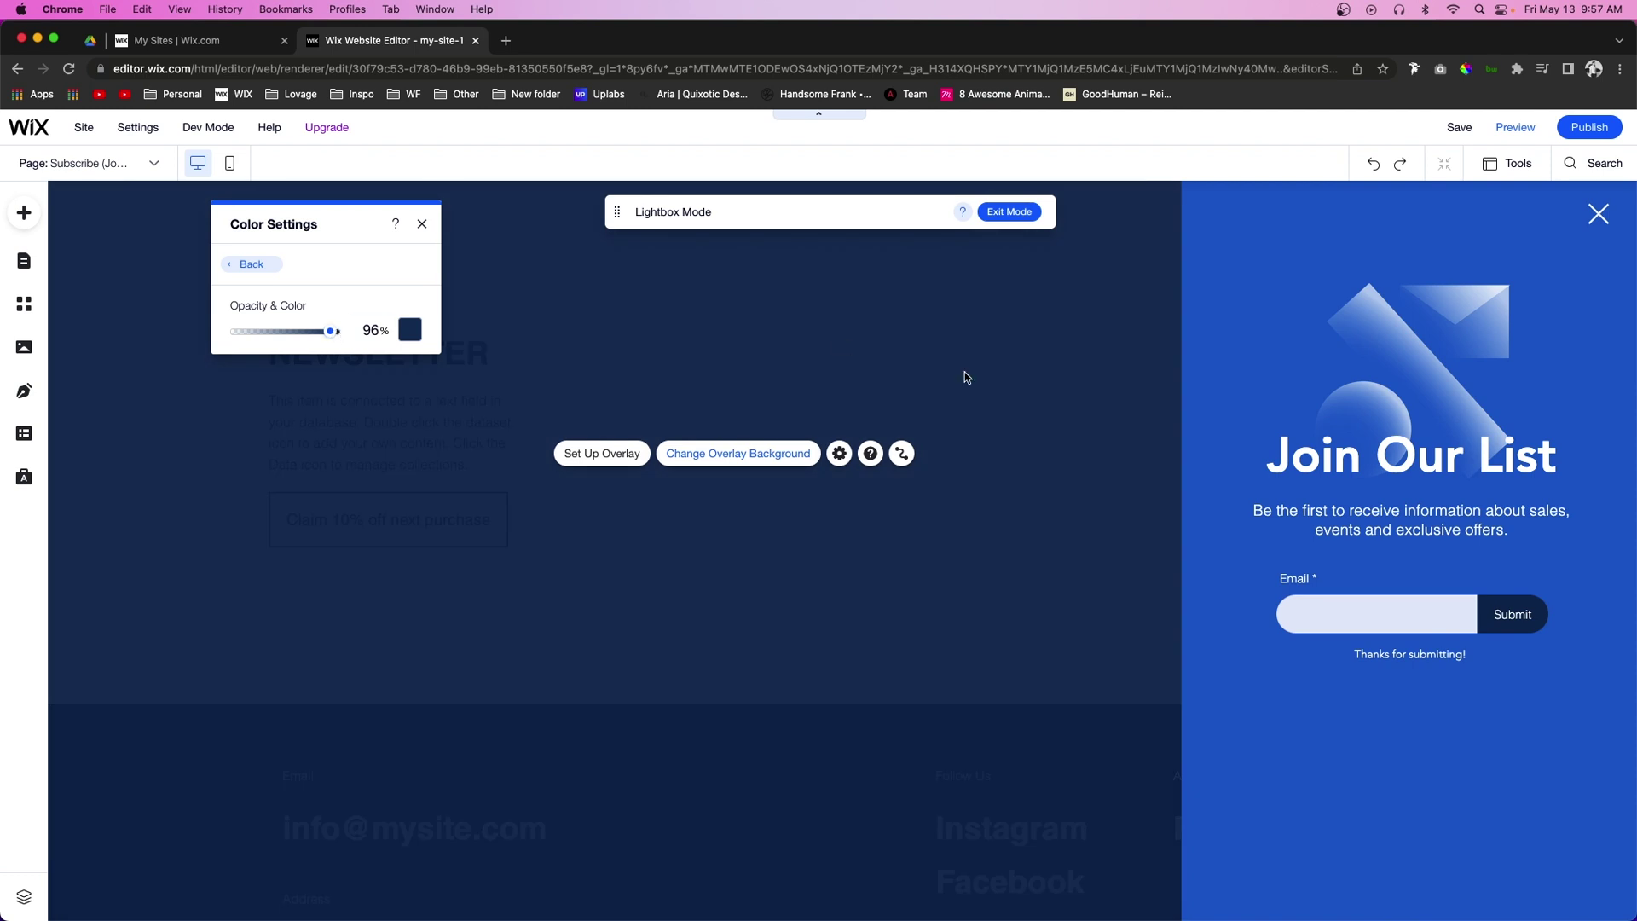
pyautogui.click(1060, 407)
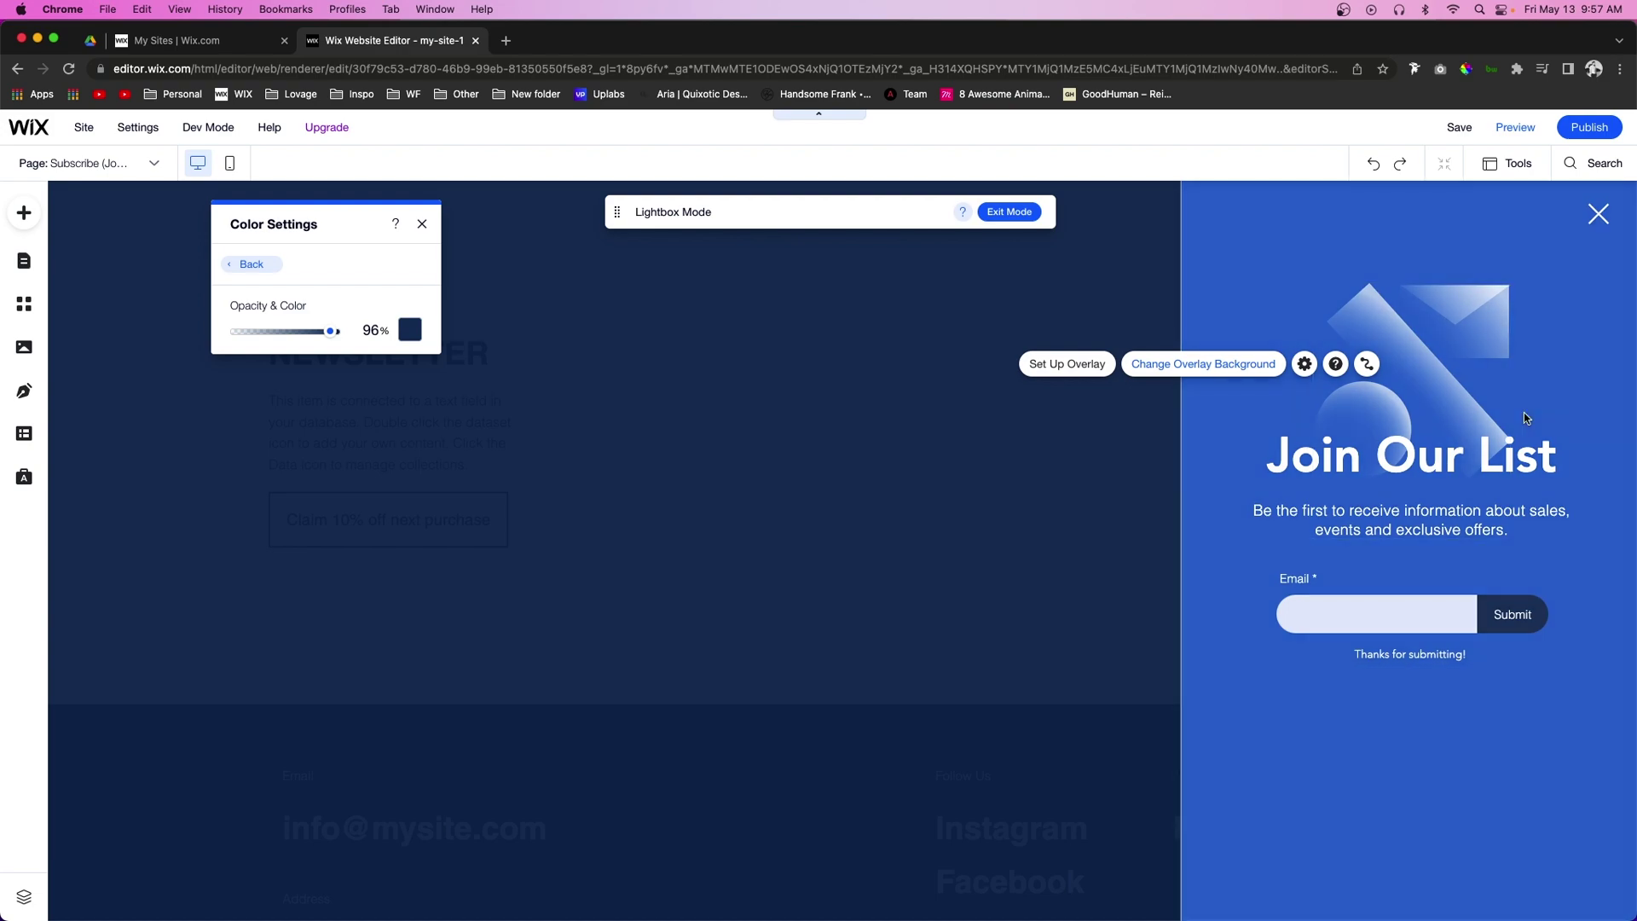
pyautogui.click(1113, 326)
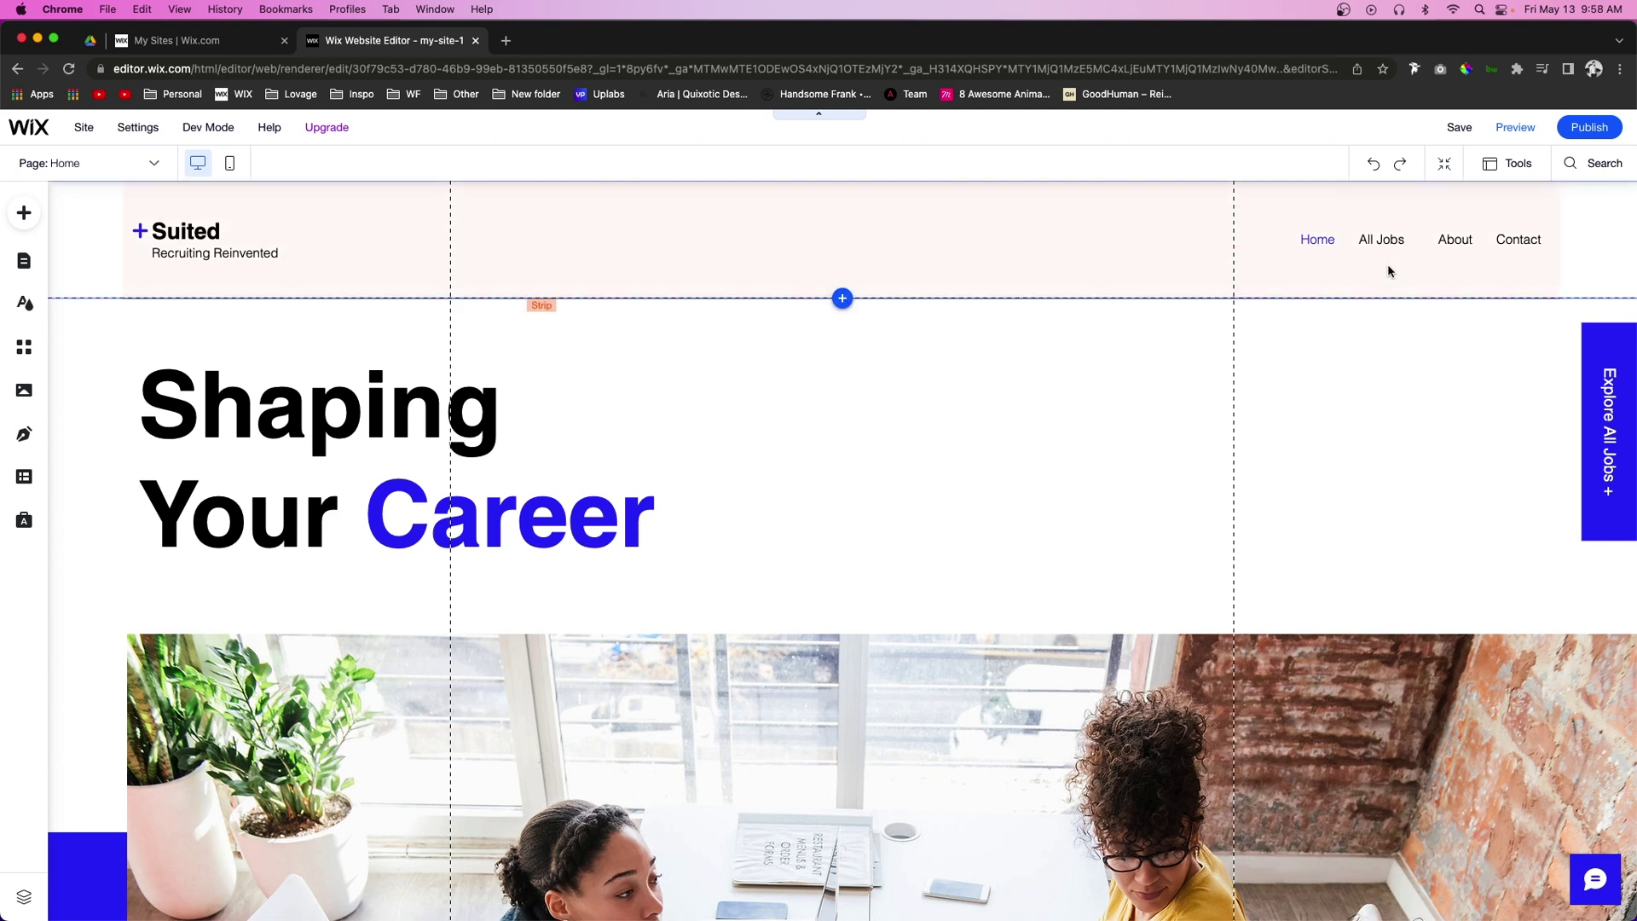
# Step: Add the Subscribe (Join Our List) lightbox template to the site
pyautogui.click(23, 214)
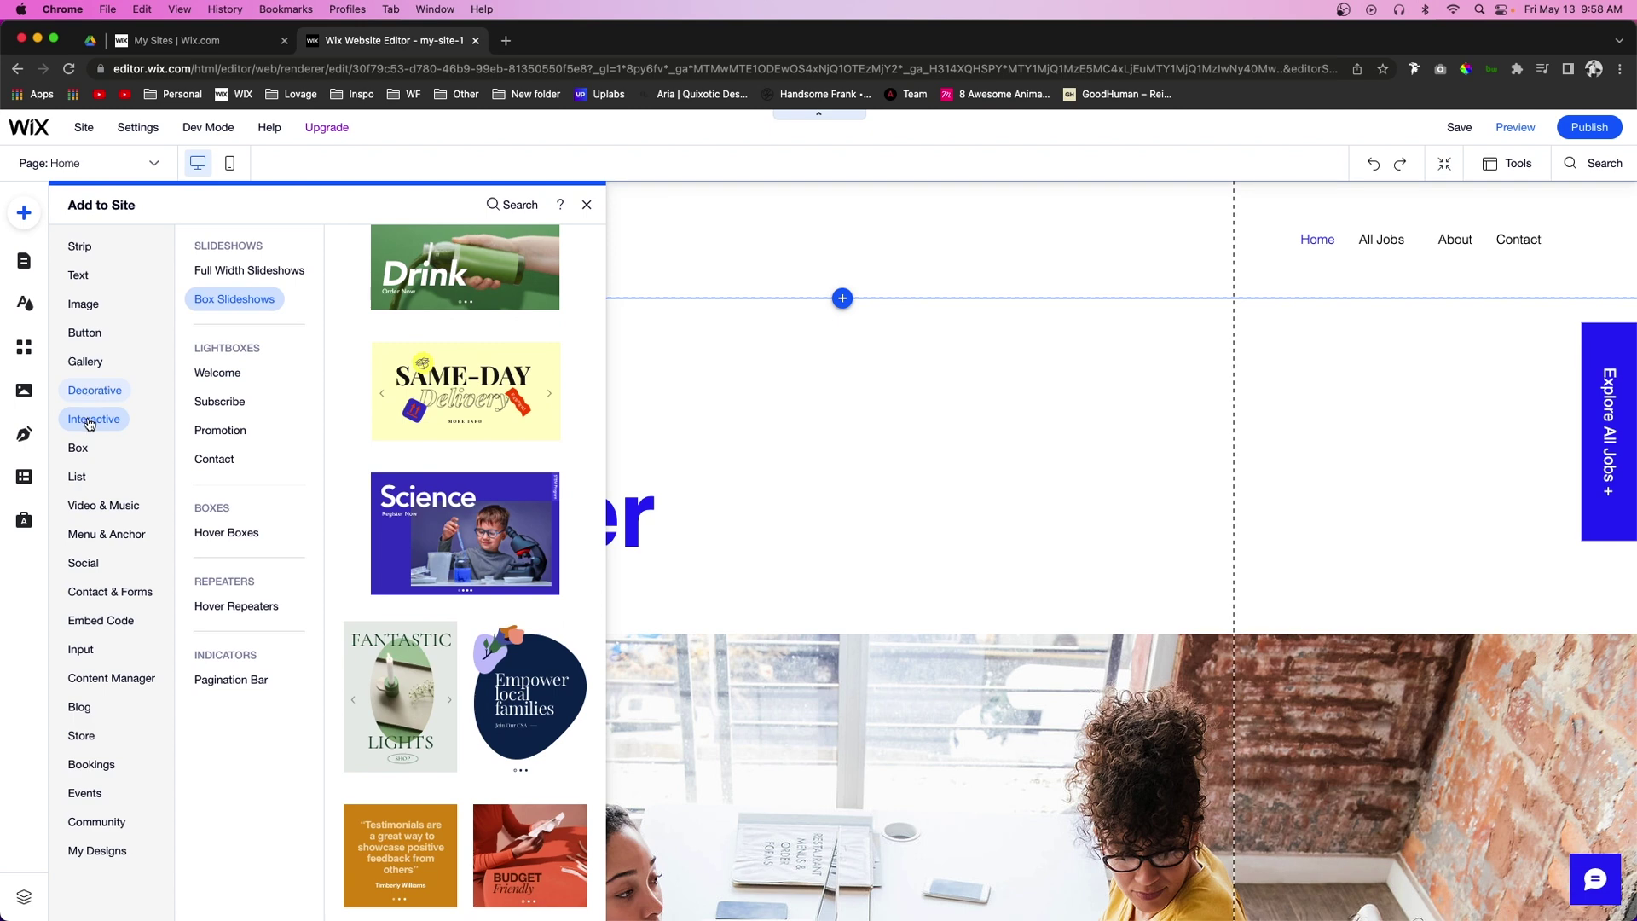
pyautogui.click(95, 423)
pyautogui.click(224, 374)
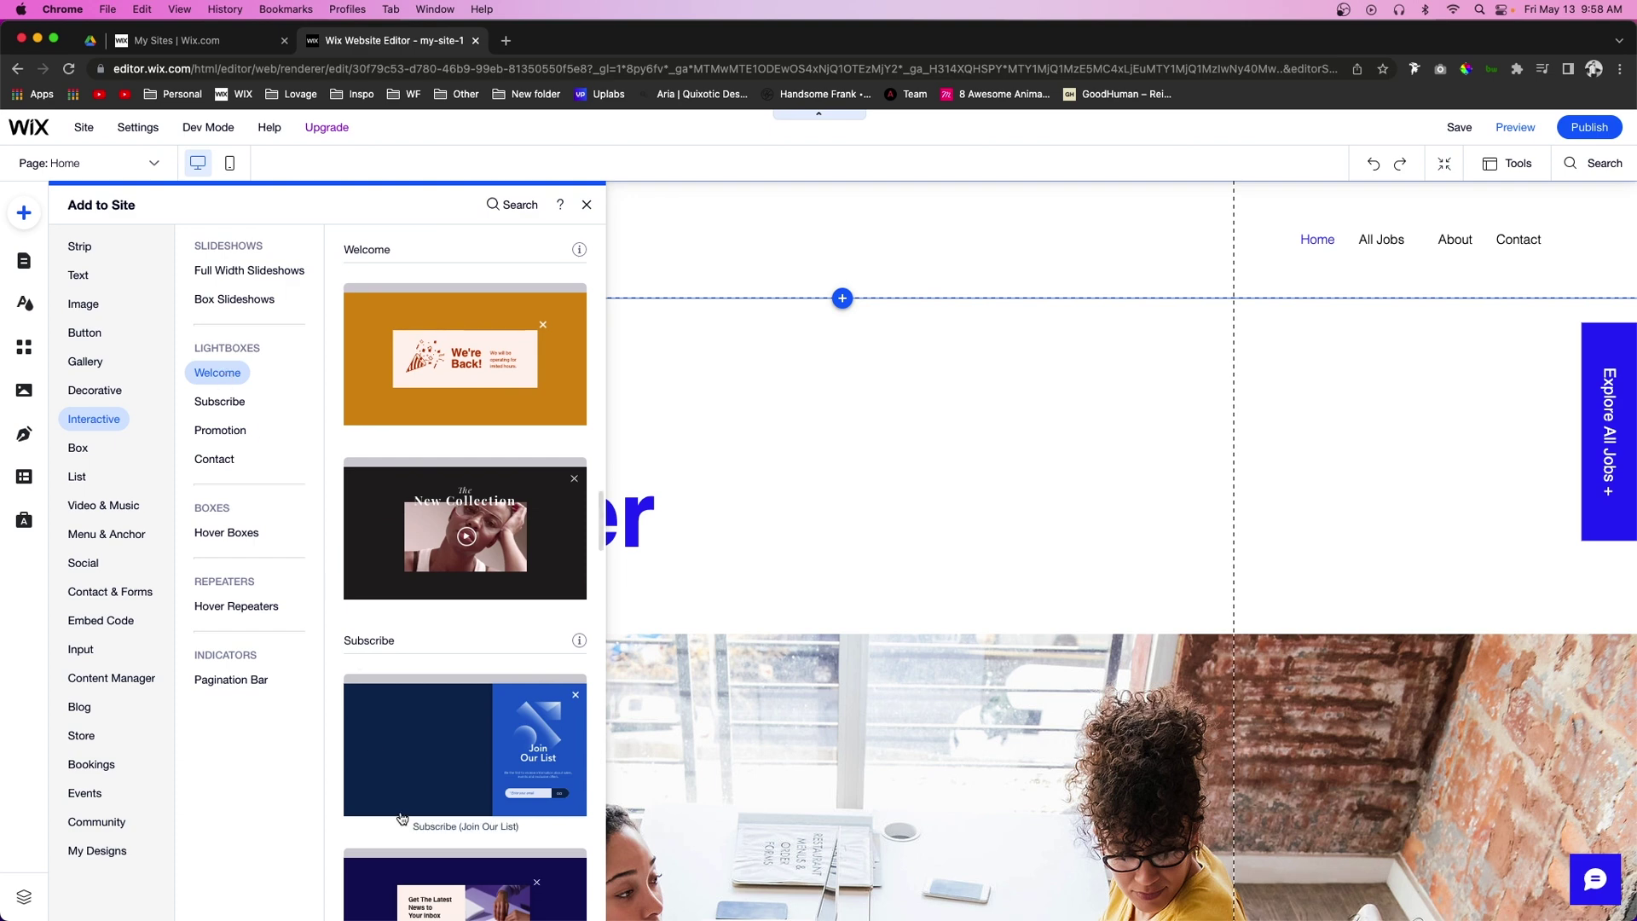
pyautogui.click(440, 758)
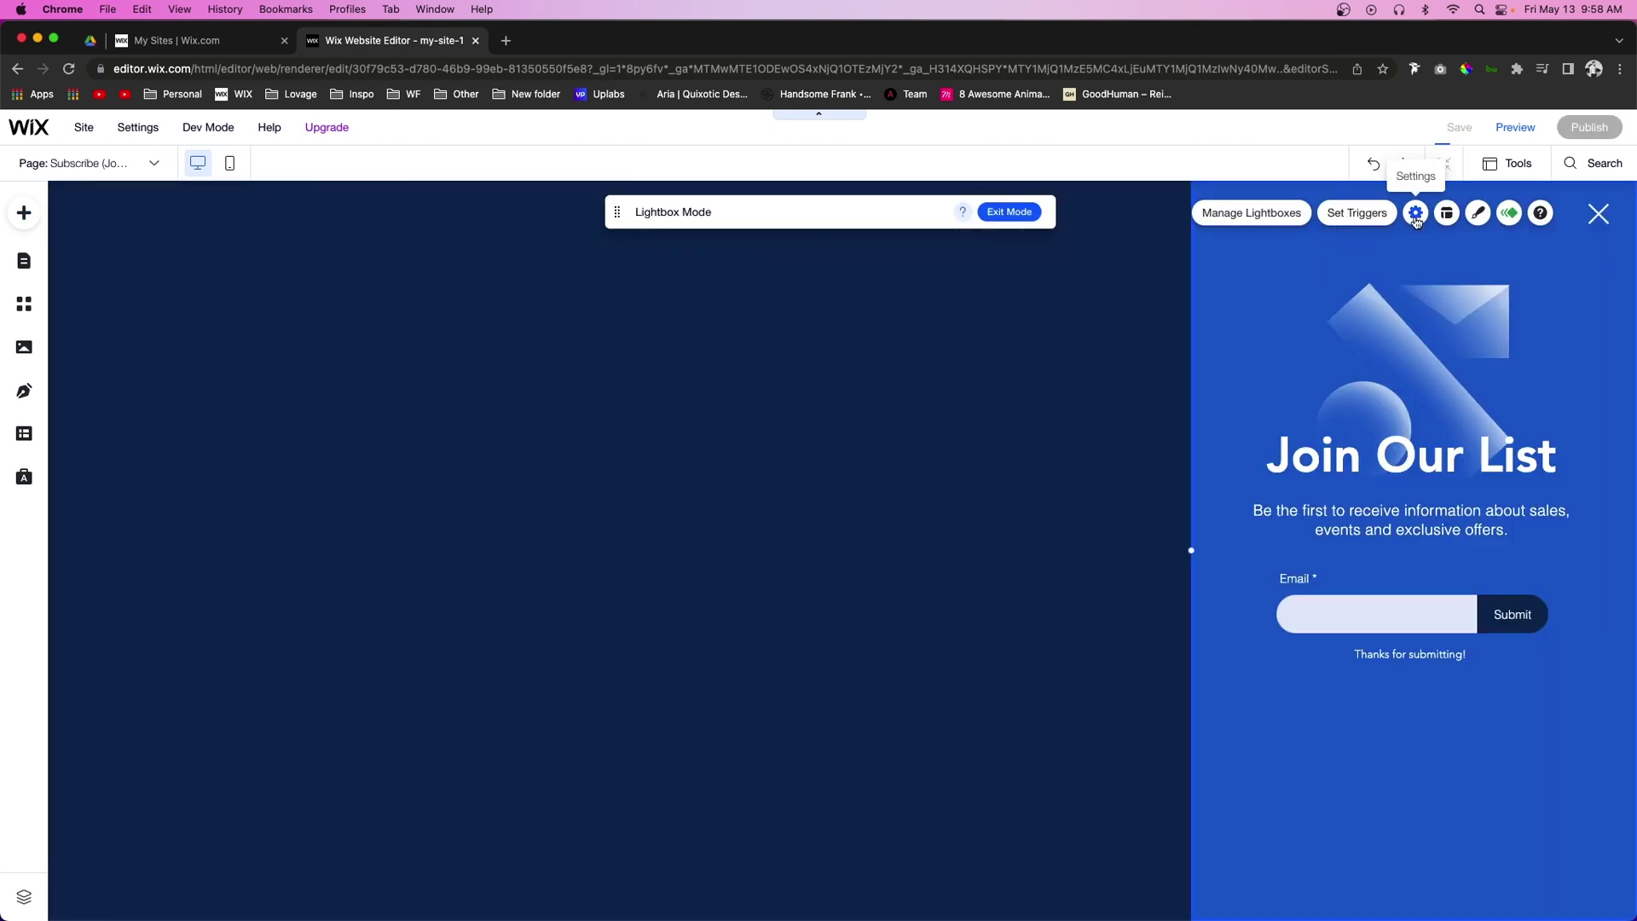
# Step: Rename the new lightbox to MENU in its settings
pyautogui.click(1415, 213)
pyautogui.click(1001, 296)
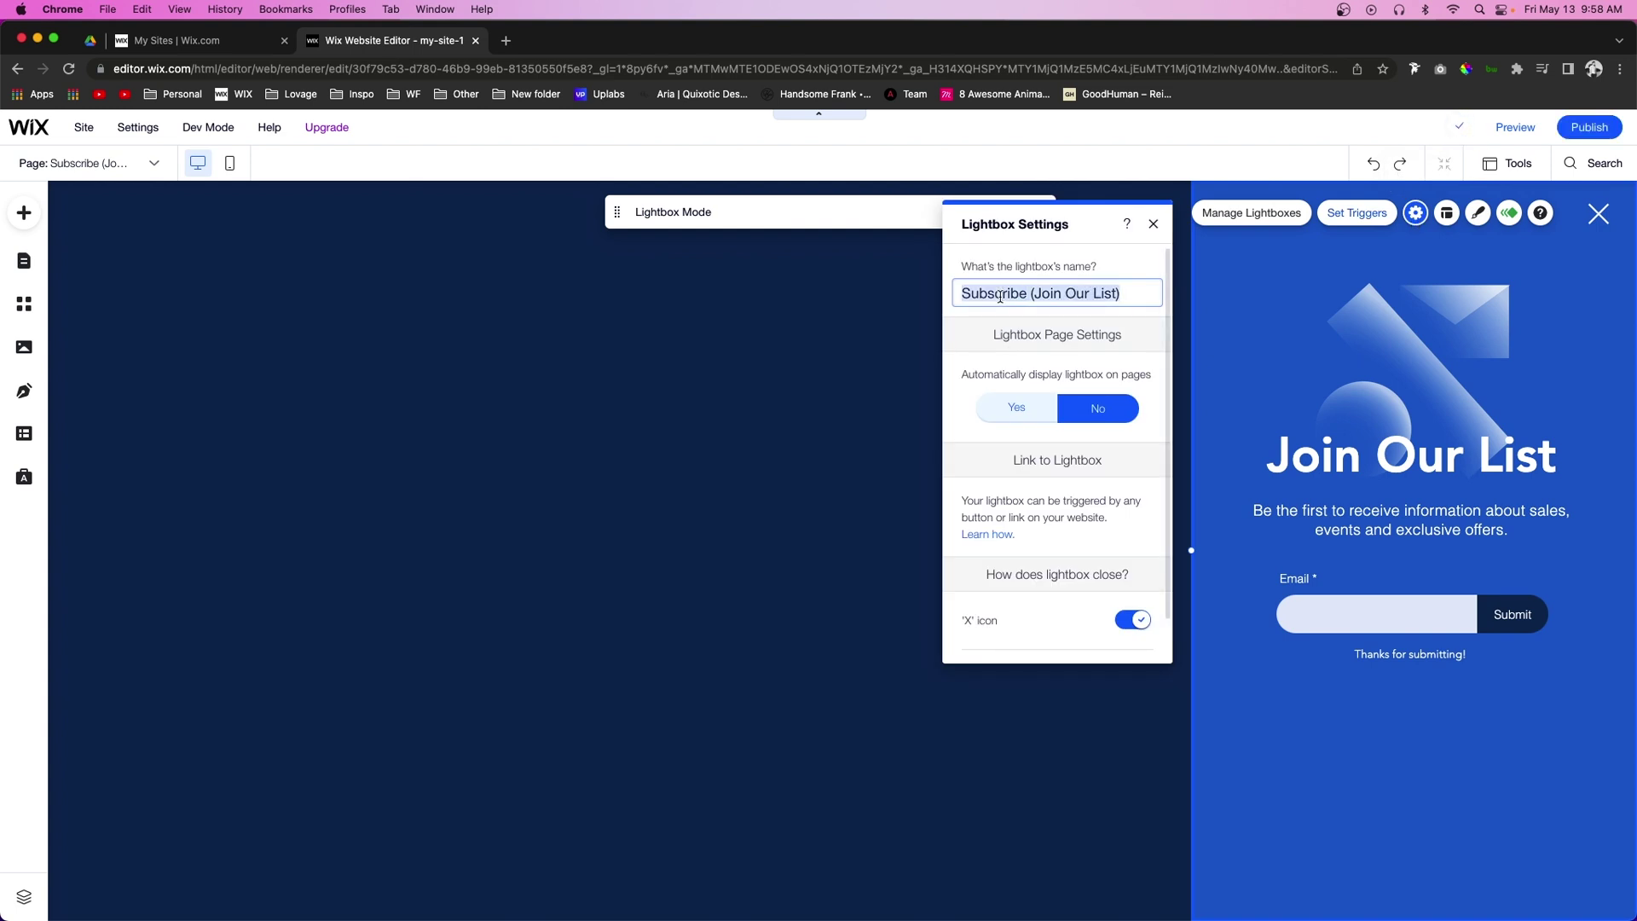
pyautogui.write('MENU')
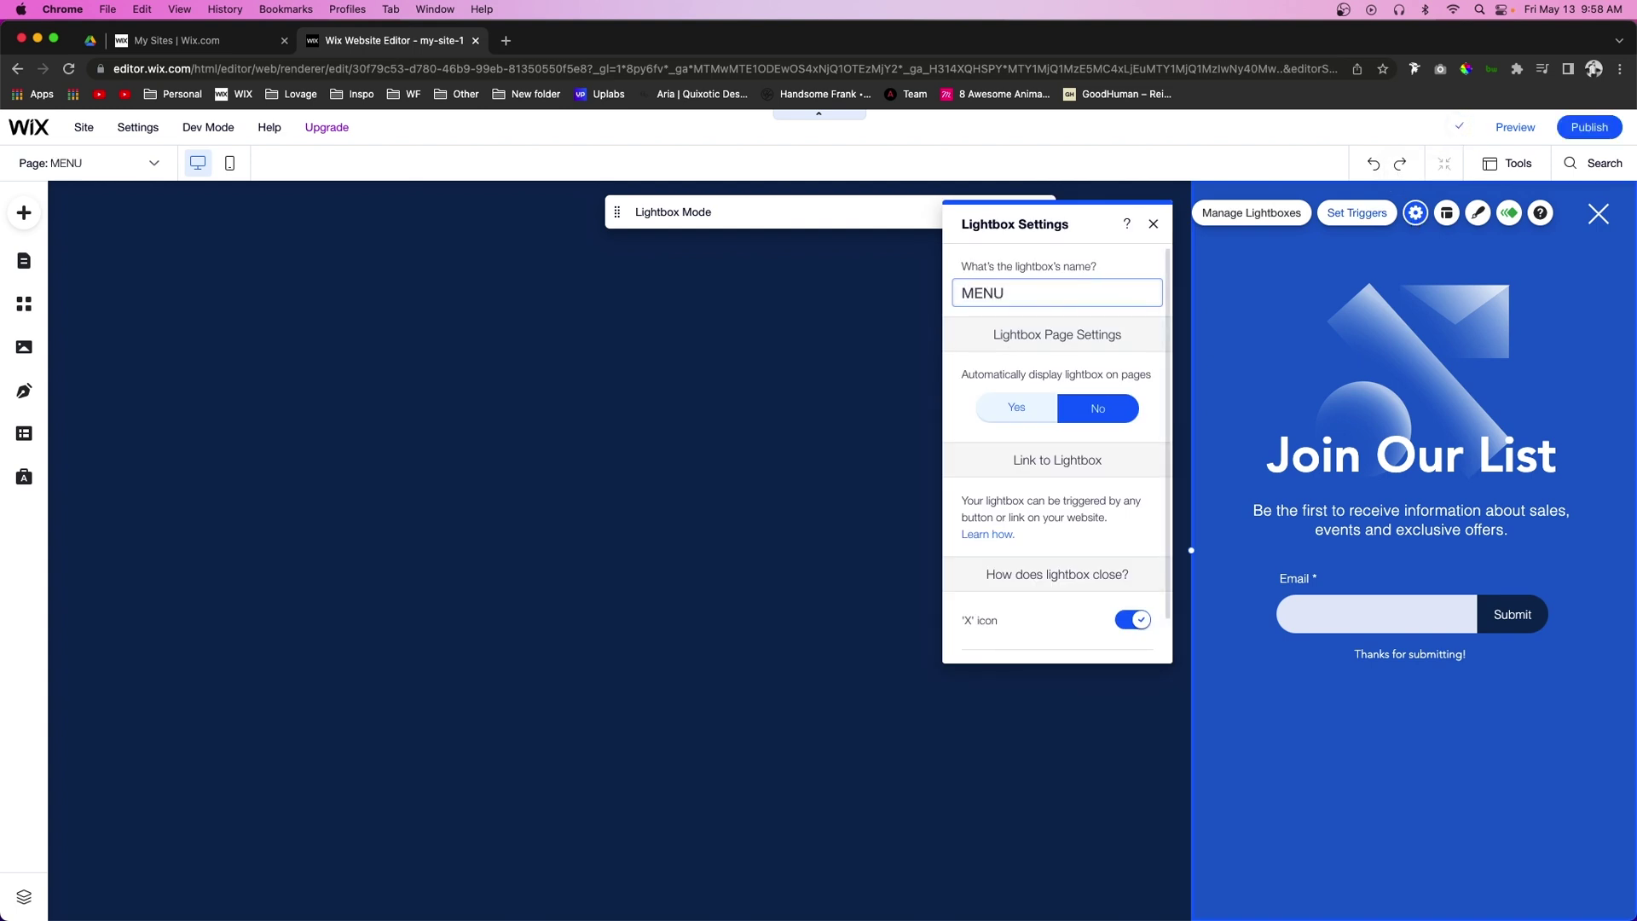
pyautogui.click(1097, 407)
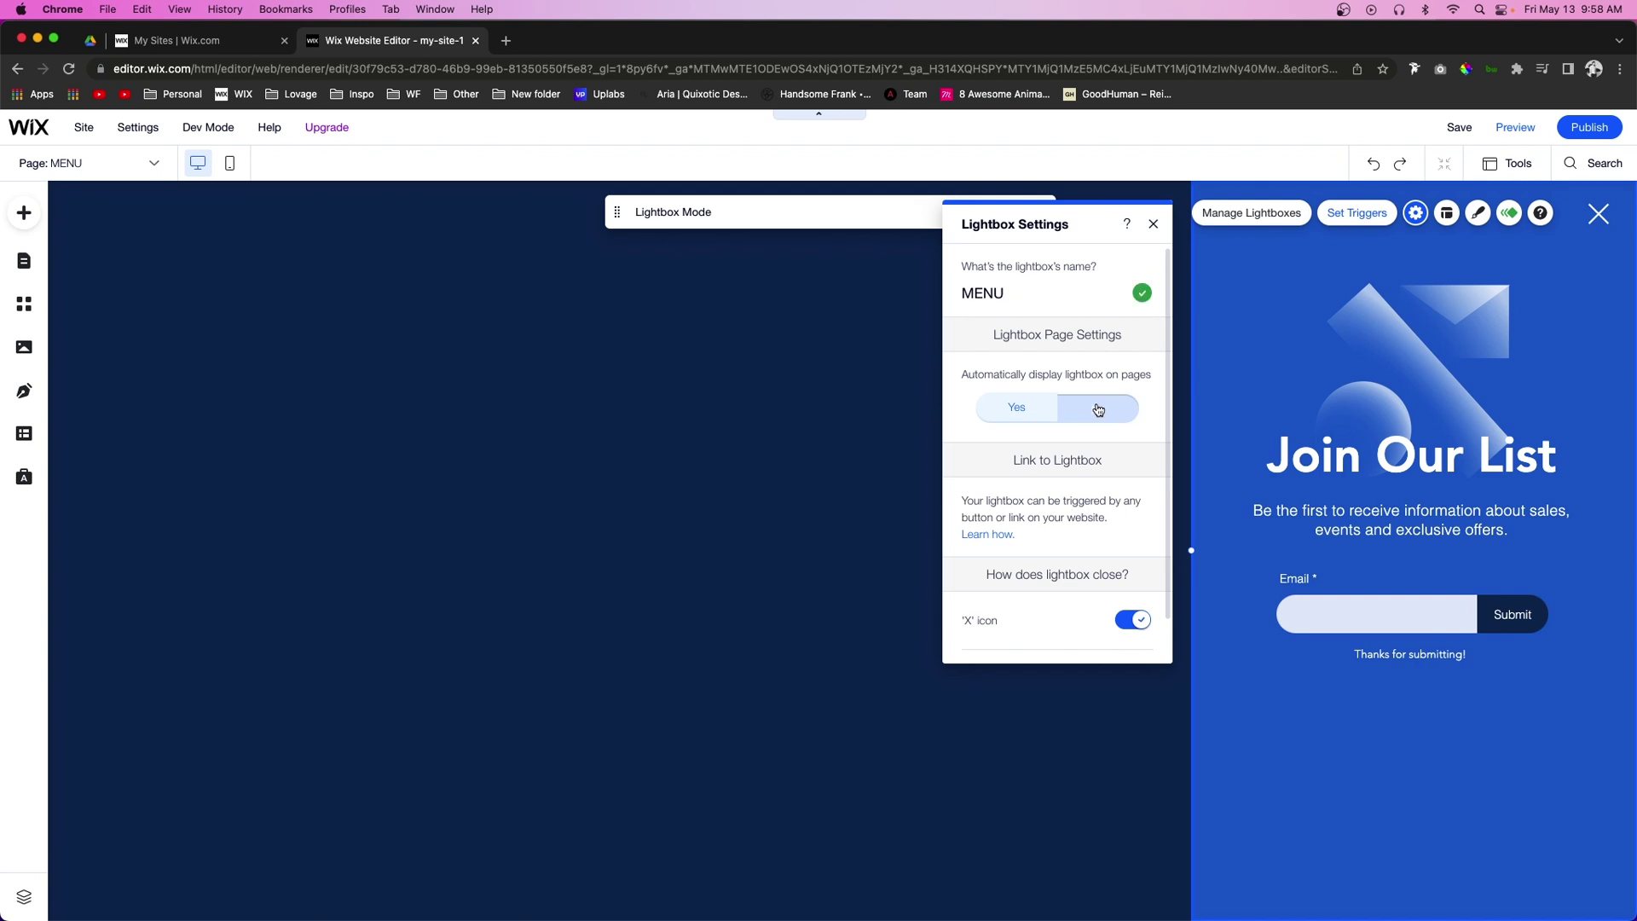
pyautogui.click(663, 448)
# Step: Make the lightbox overlay background slightly transparent, at 98% opacity
pyautogui.click(833, 414)
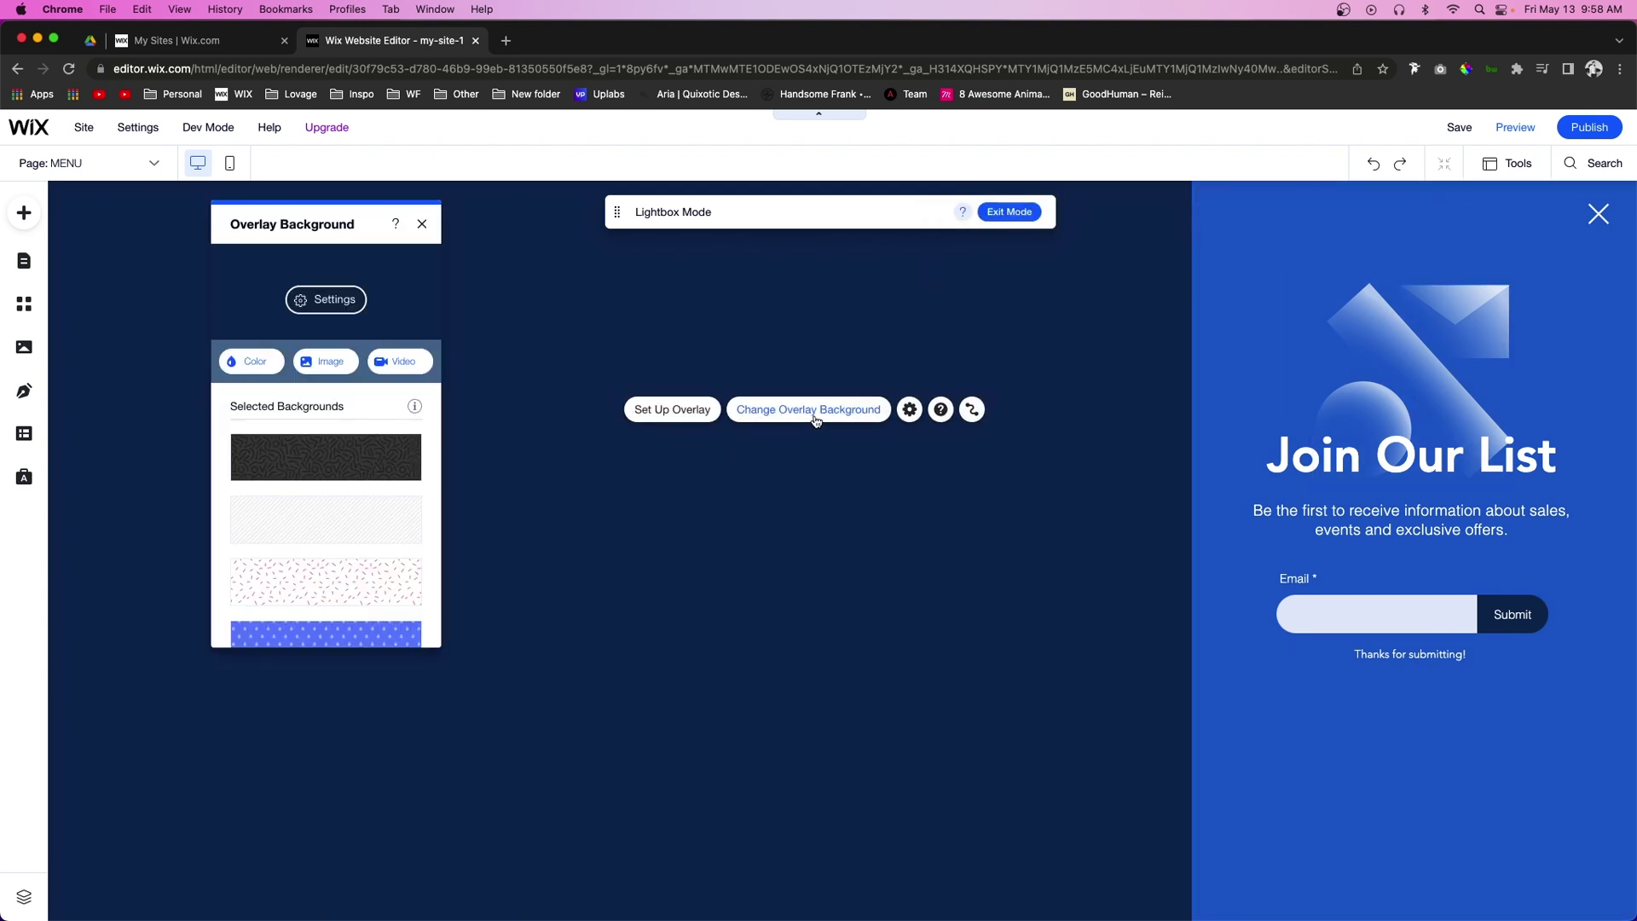
pyautogui.click(331, 297)
pyautogui.moveTo(340, 333); pyautogui.dragTo(340, 338)
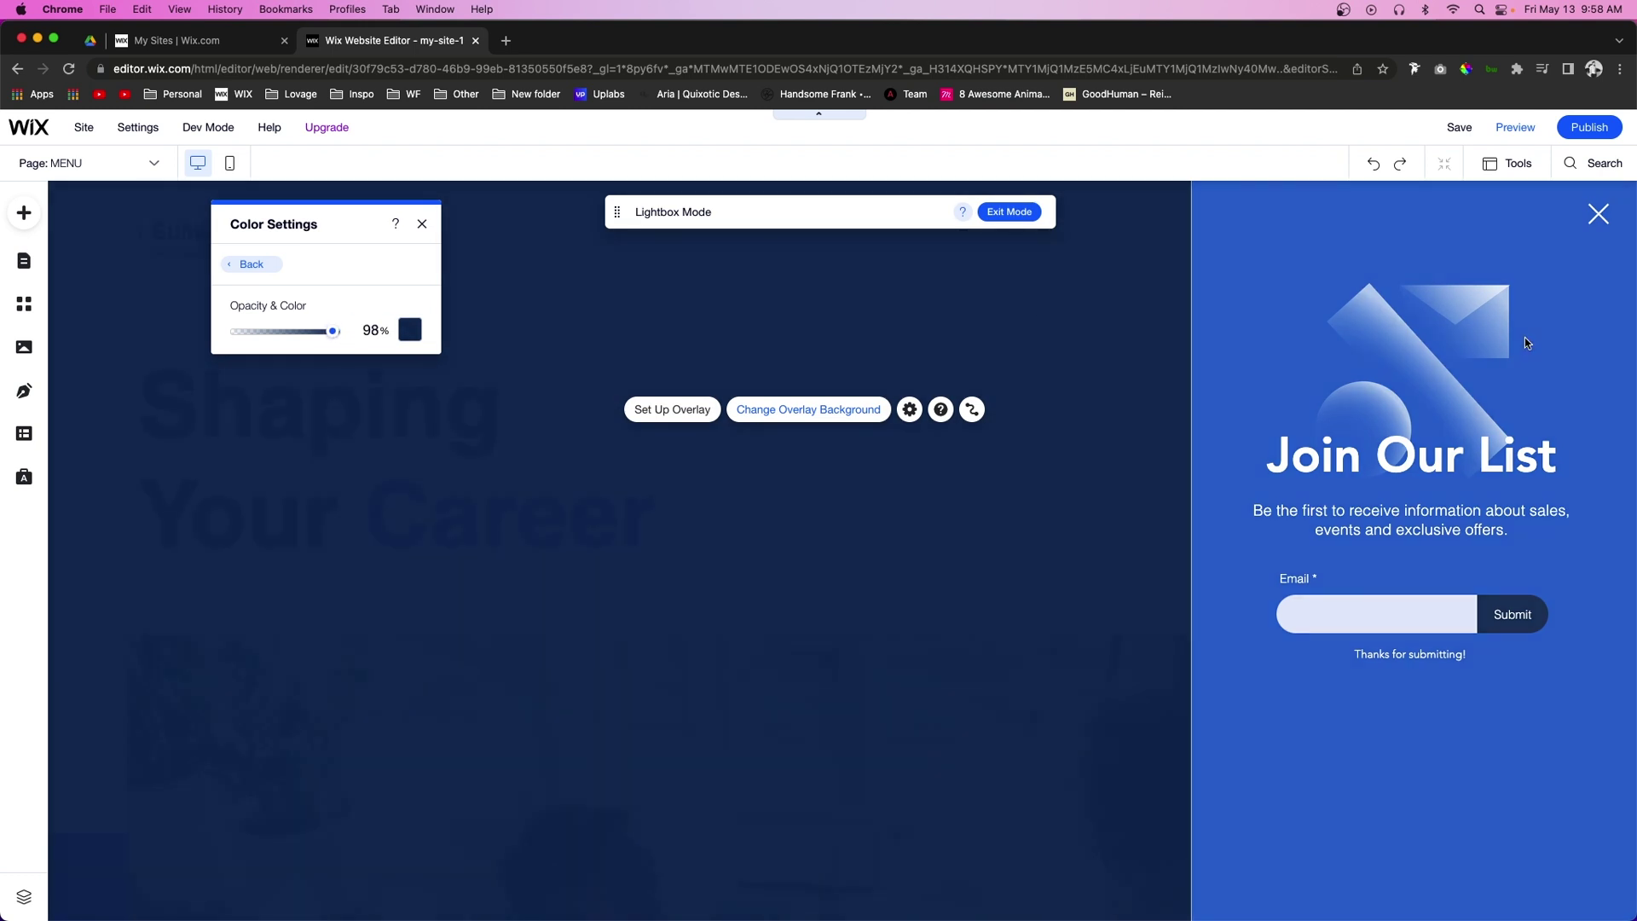
# Step: Delete the lightbox's top graphic, Join Our List heading, paragraph and email sign-up form
pyautogui.click(1405, 350)
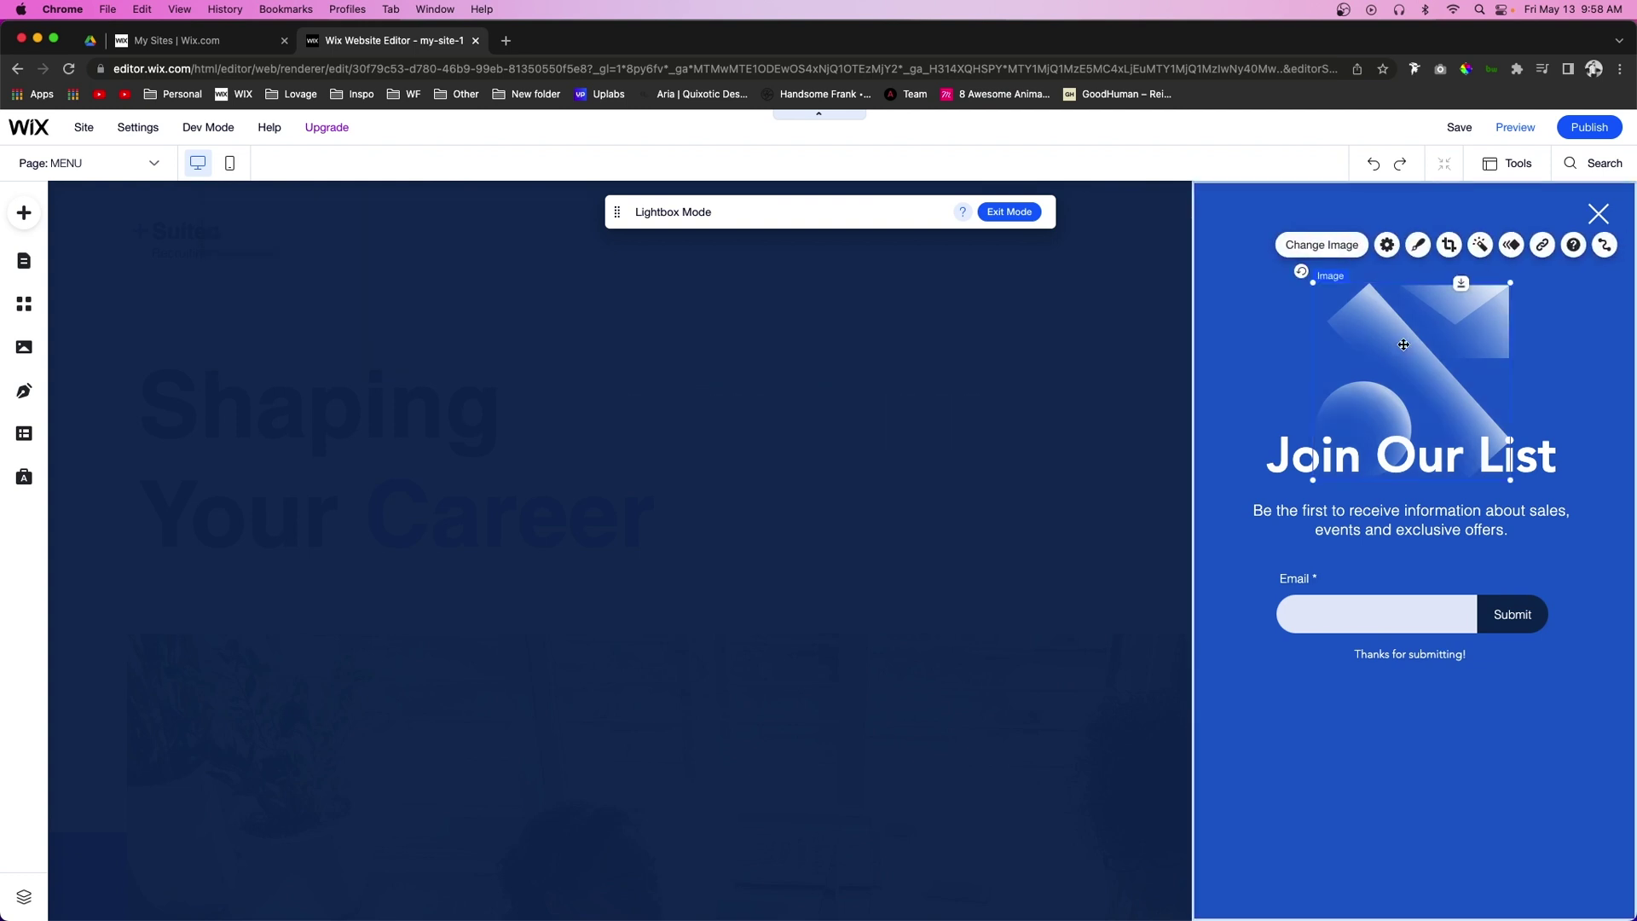
pyautogui.press('Delete')
pyautogui.click(1387, 460)
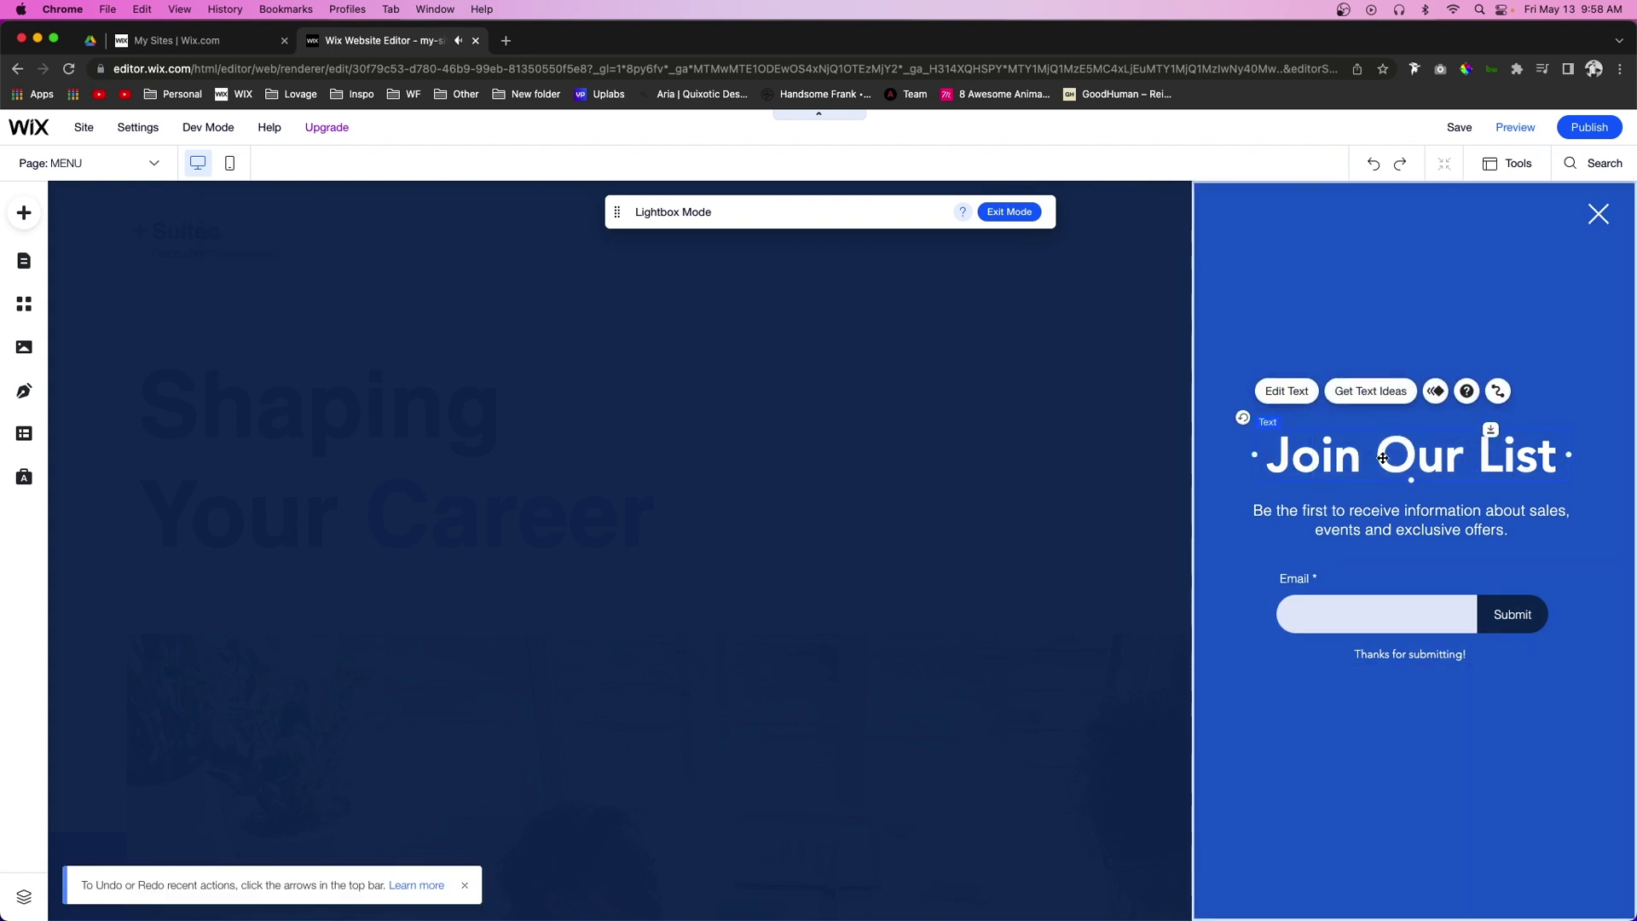
pyautogui.click(1381, 513)
pyautogui.press('Delete')
pyautogui.click(1378, 605)
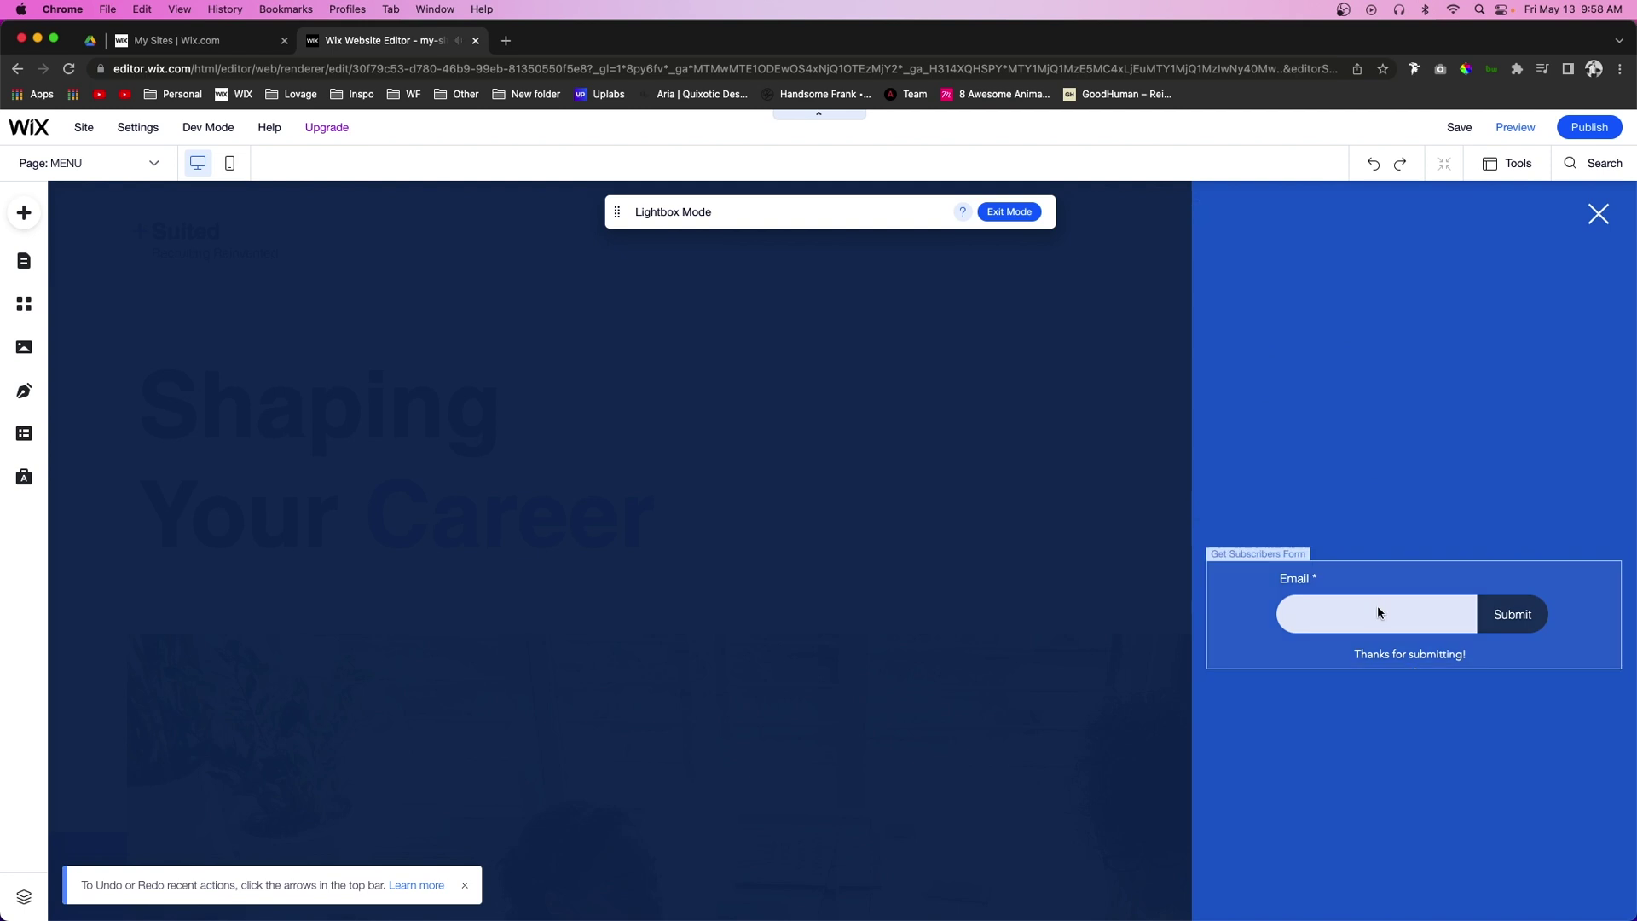
pyautogui.press('Delete')
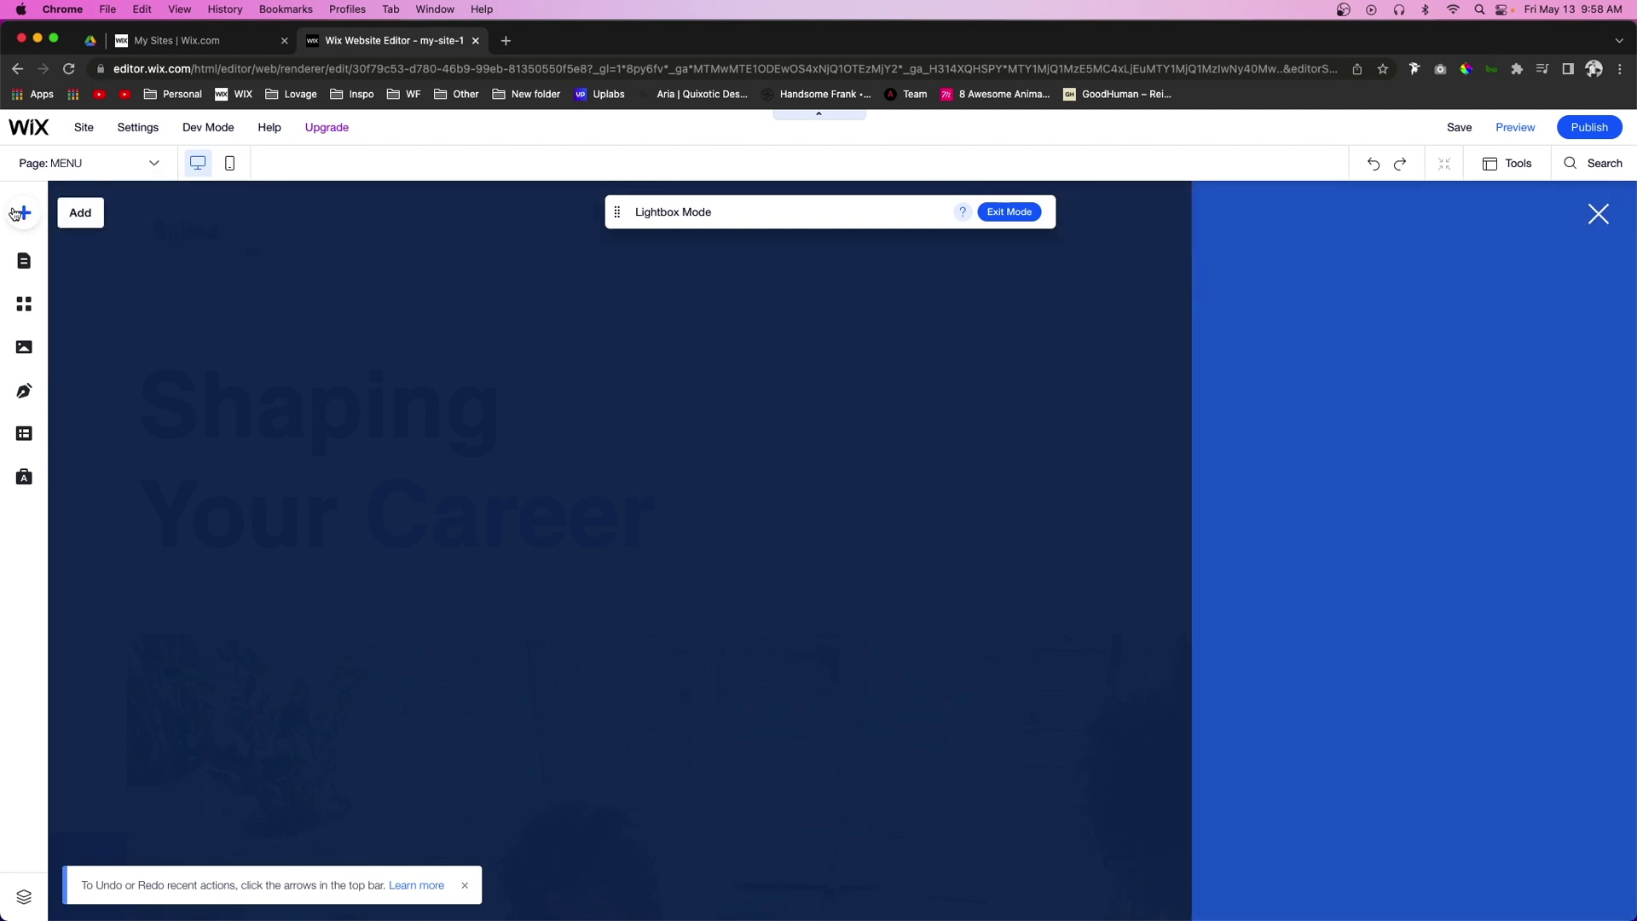
# Step: Place a vertical menu inside the blue MENU lightbox panel
pyautogui.click(22, 213)
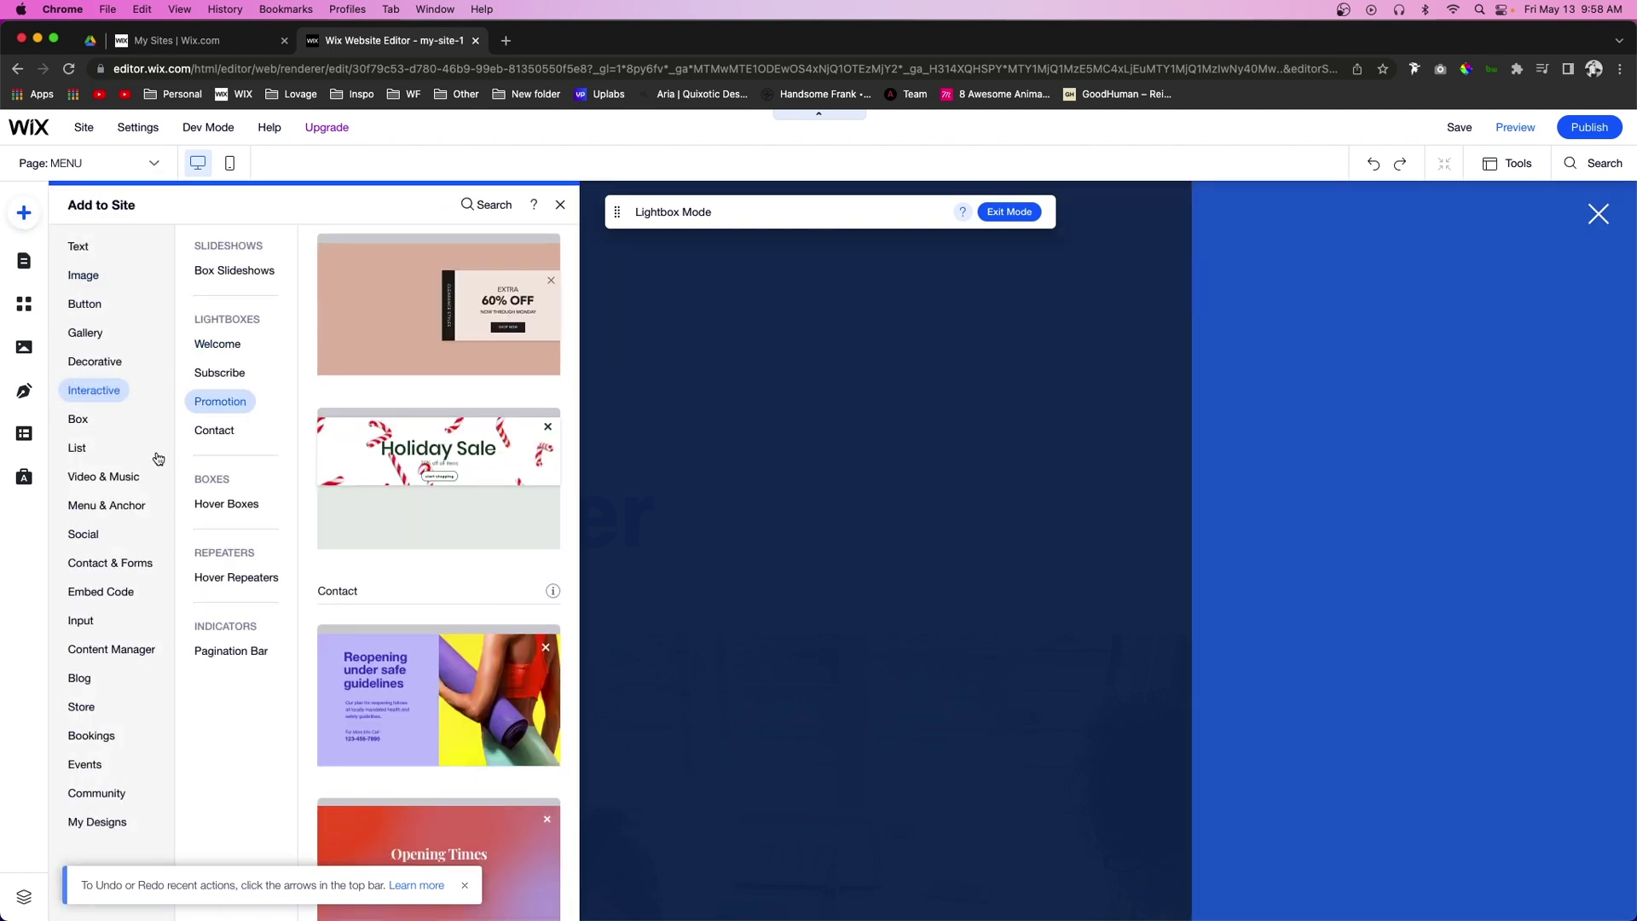
pyautogui.click(102, 505)
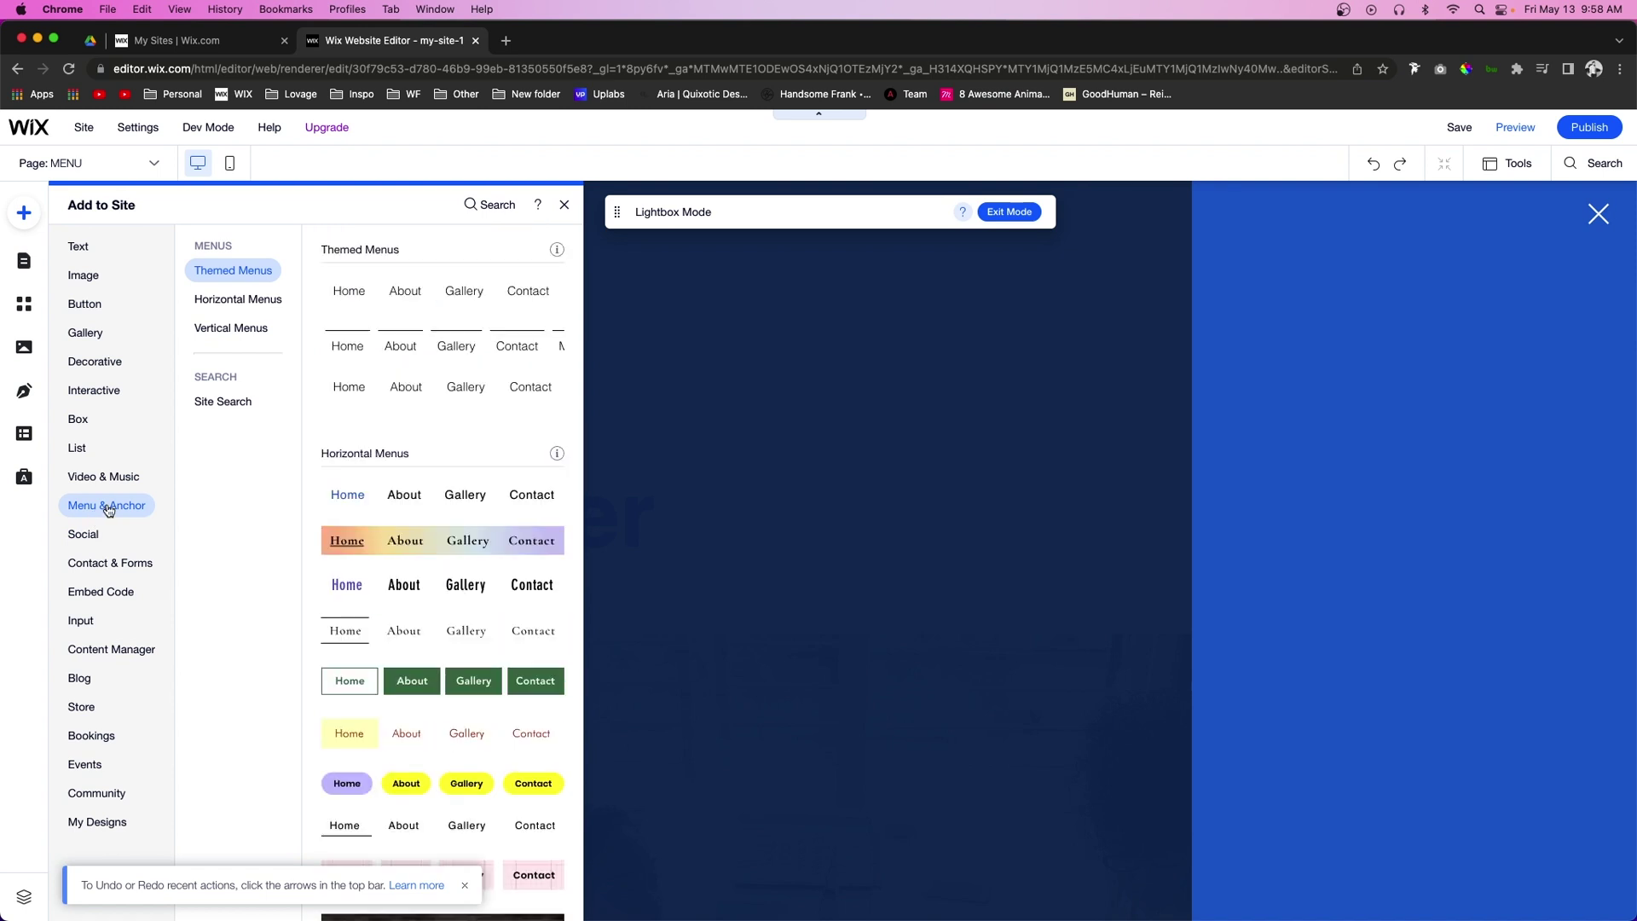
pyautogui.click(232, 329)
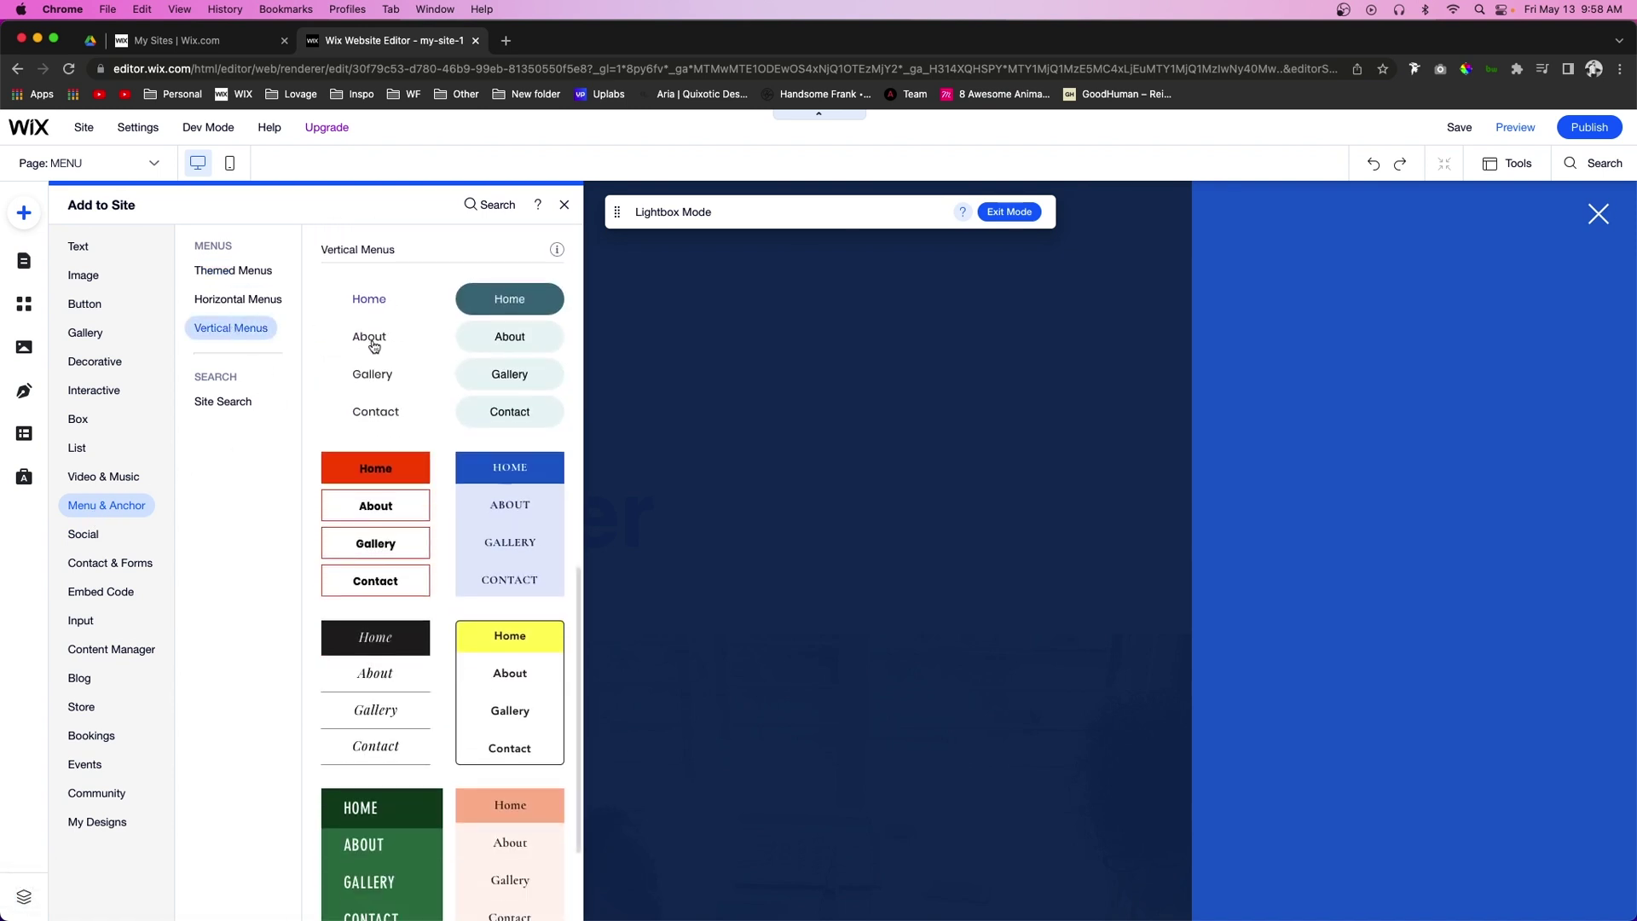
pyautogui.moveTo(369, 340); pyautogui.dragTo(1382, 475)
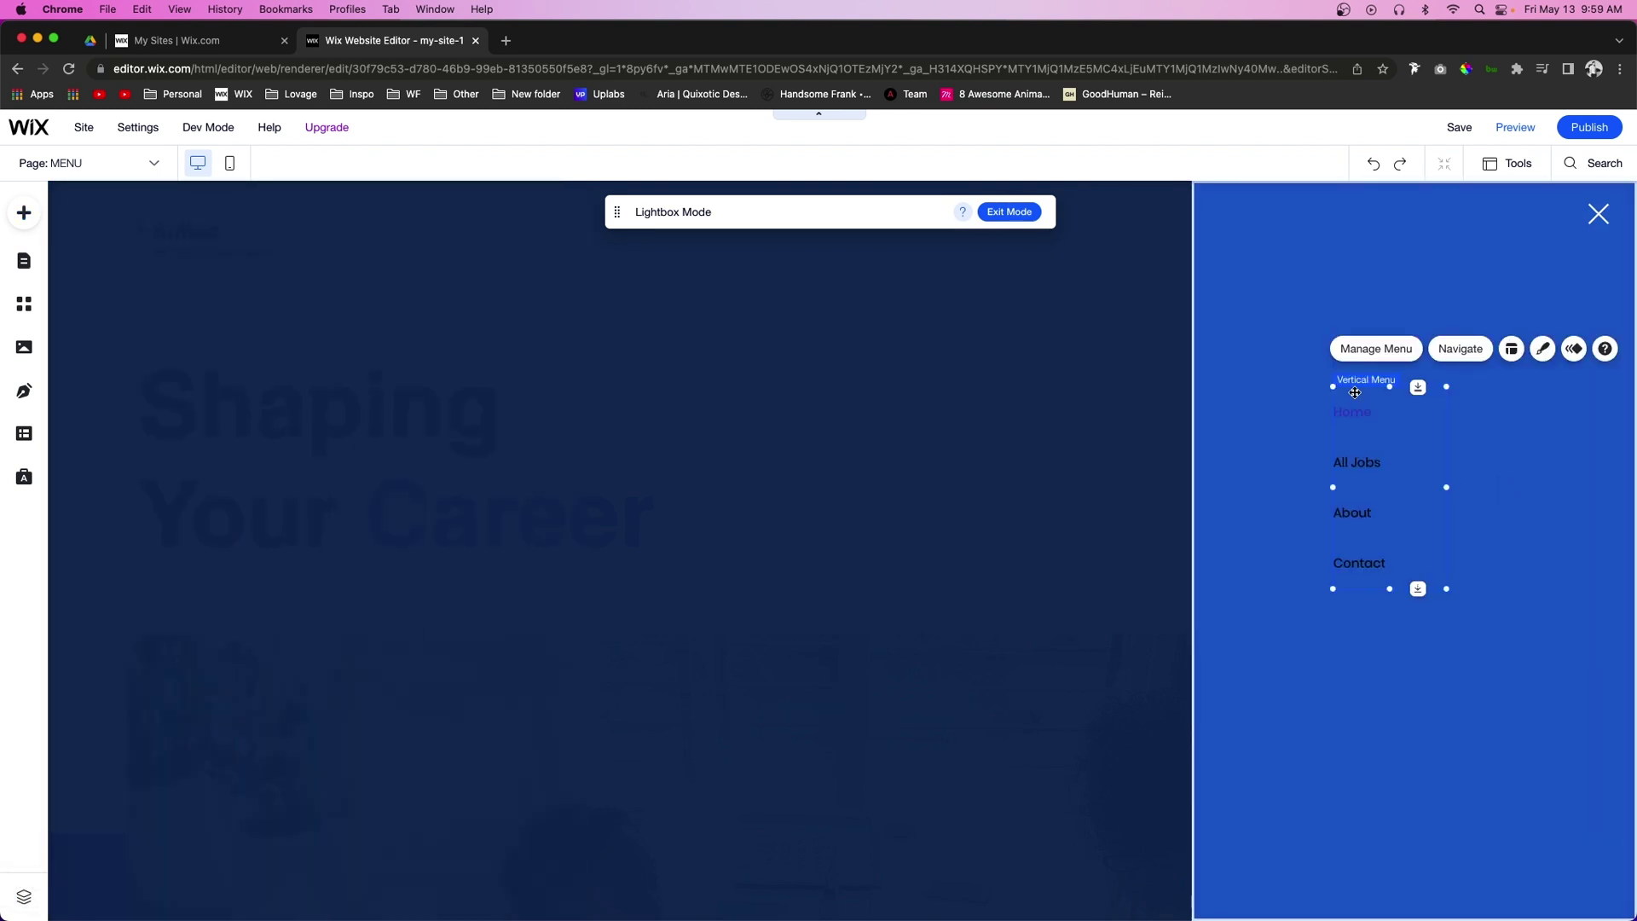
# Step: Style the menu text light grey with the larger Heading 1 text style
pyautogui.click(1541, 350)
pyautogui.click(1197, 796)
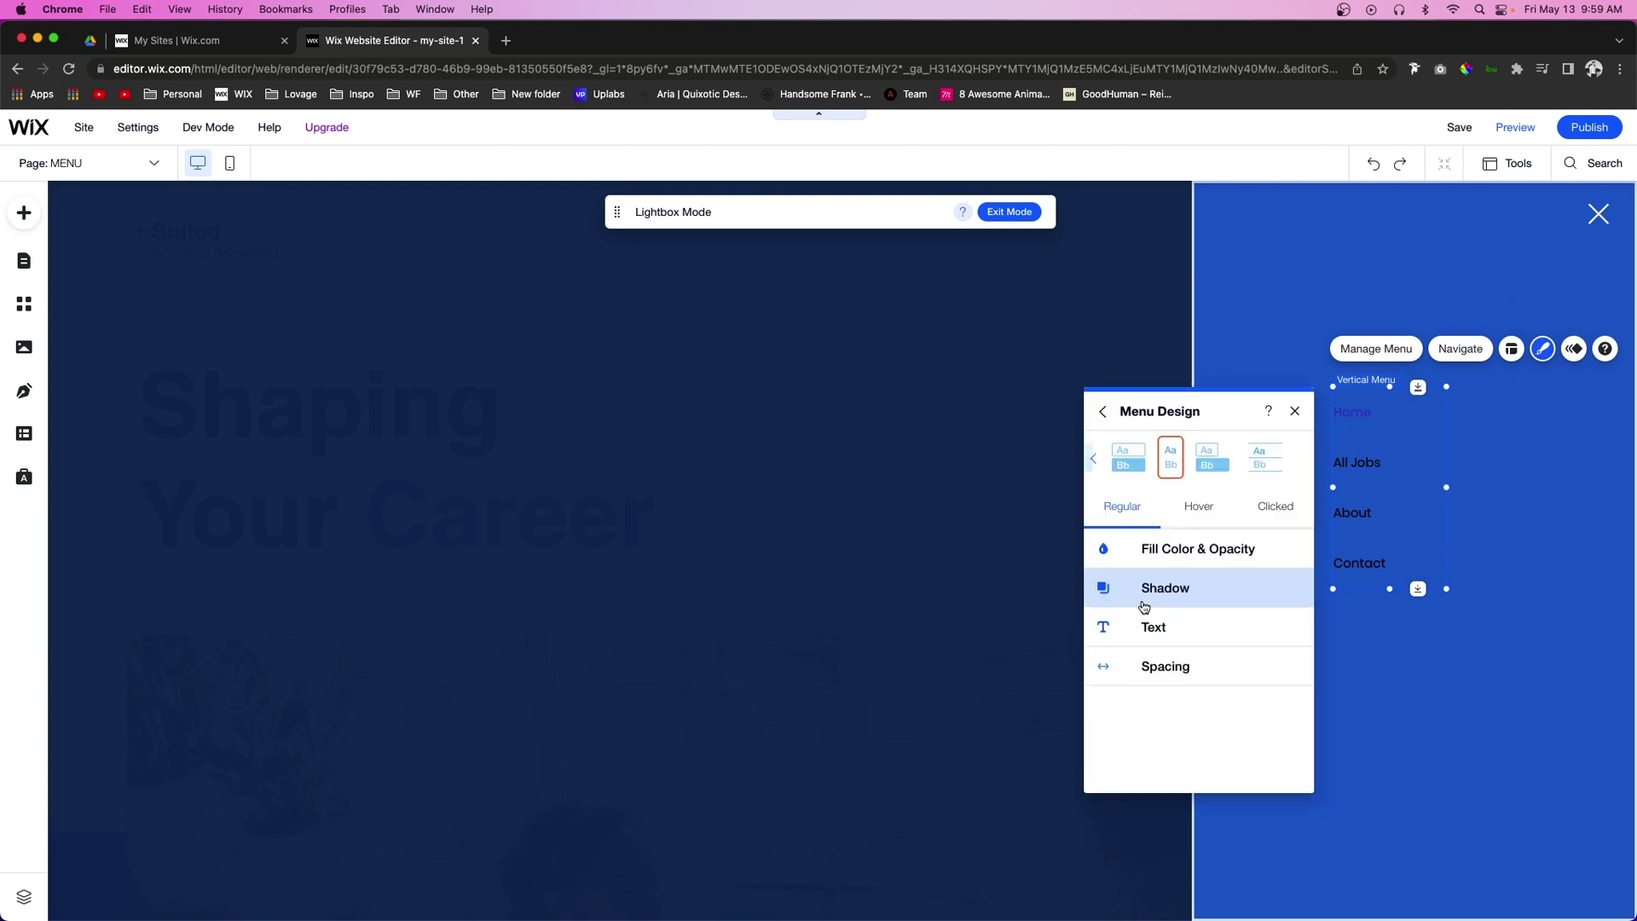
pyautogui.click(1143, 623)
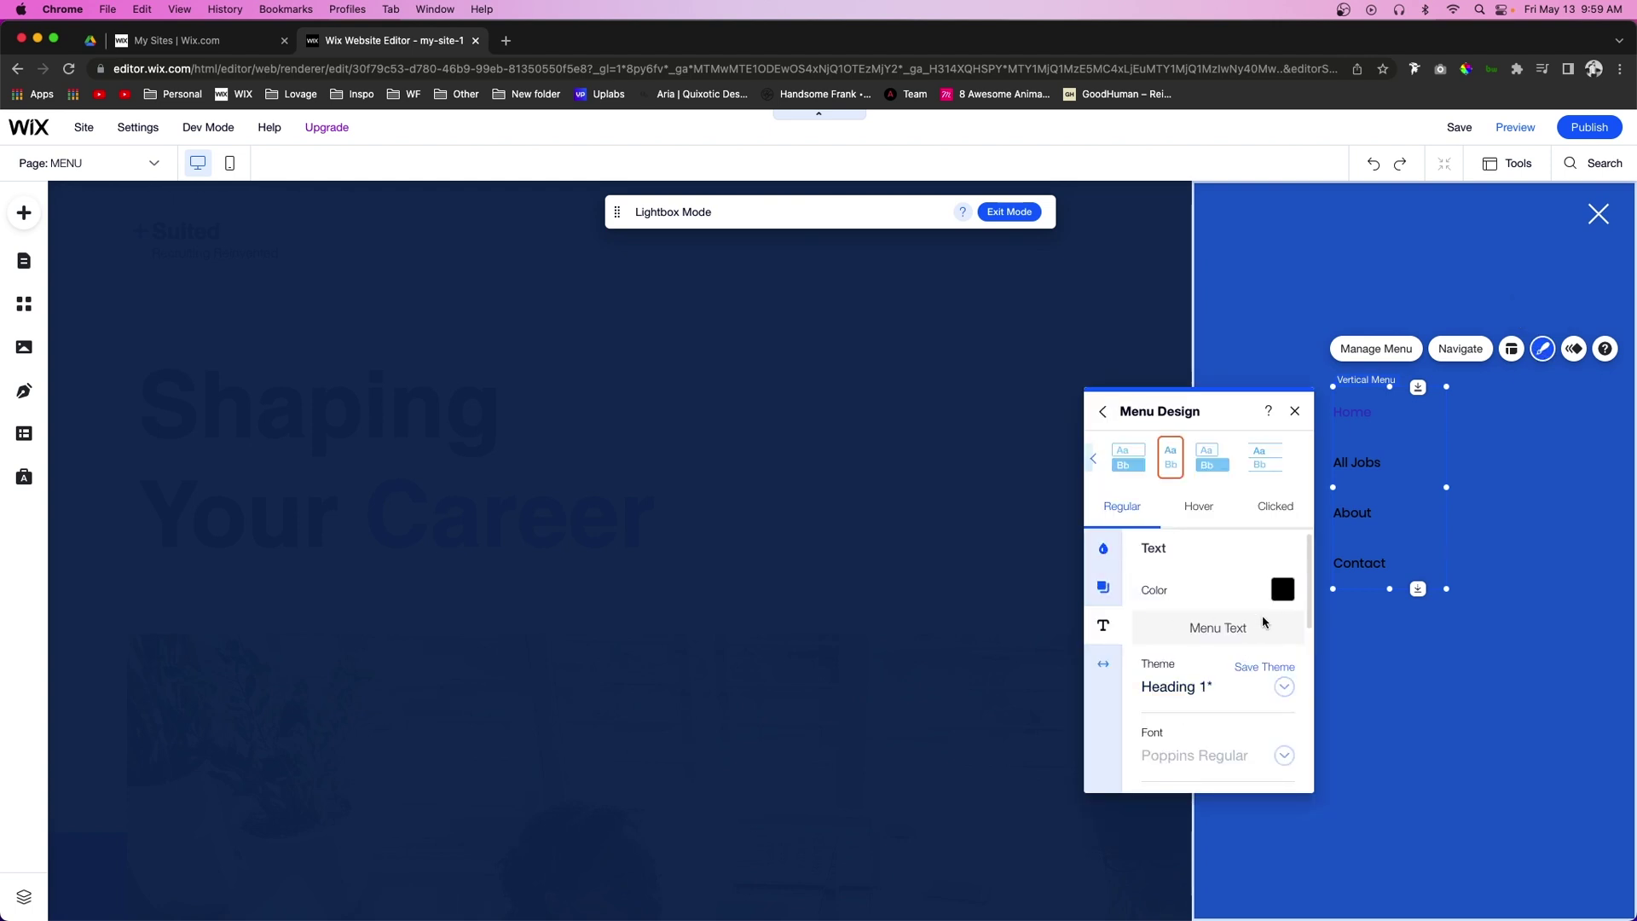
pyautogui.click(1280, 591)
pyautogui.click(1108, 556)
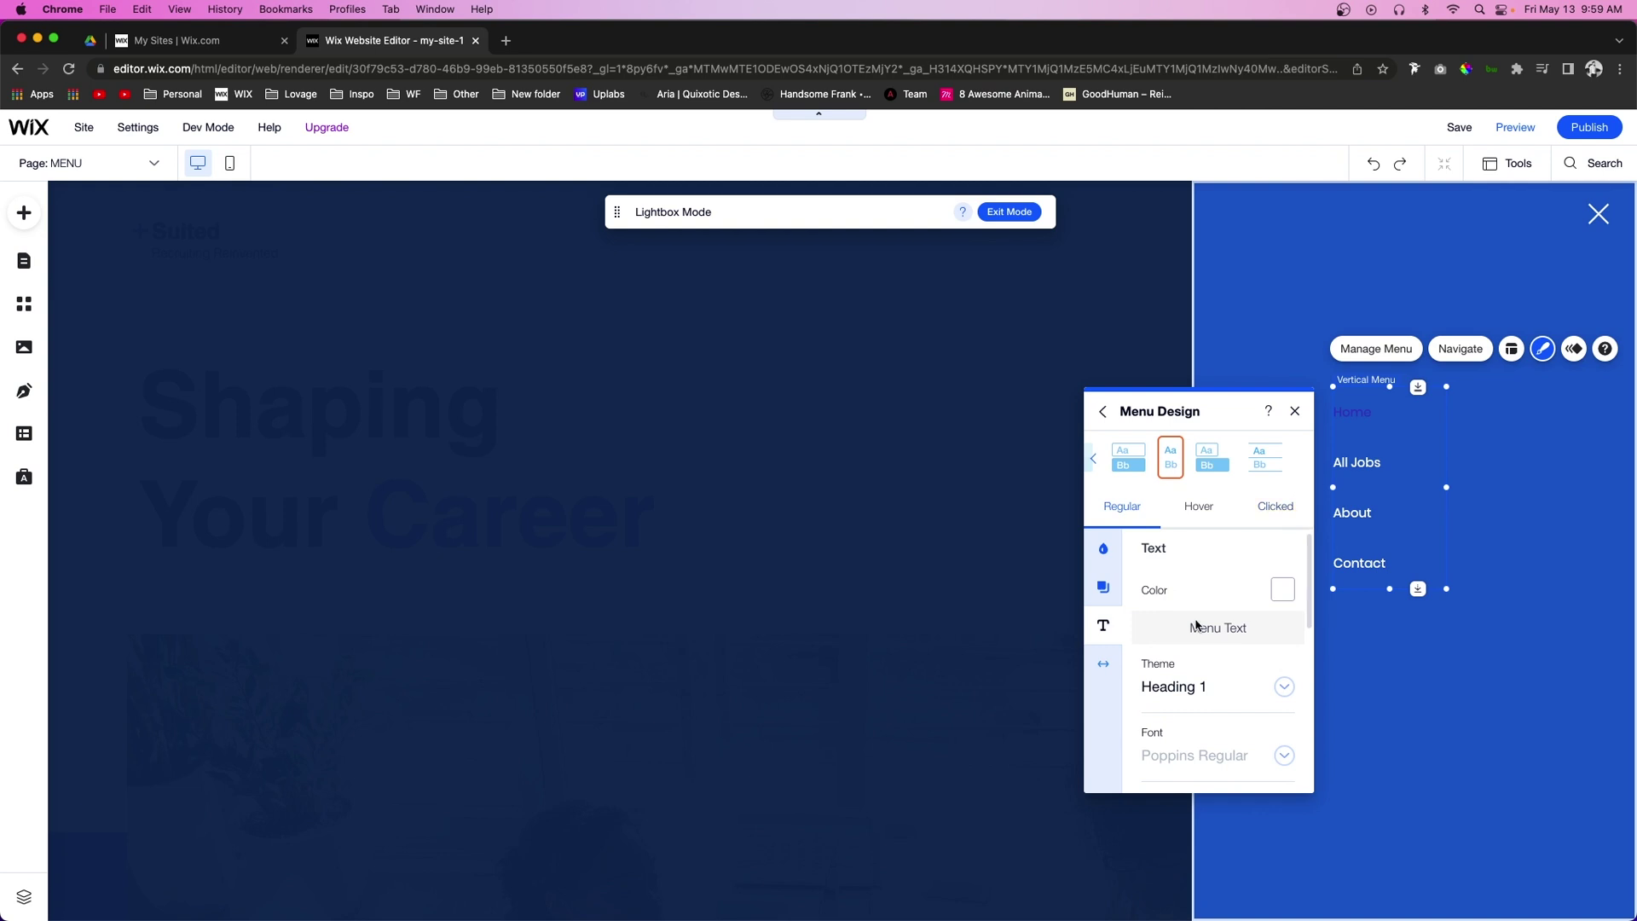
pyautogui.click(1282, 589)
pyautogui.click(1247, 463)
pyautogui.click(1282, 589)
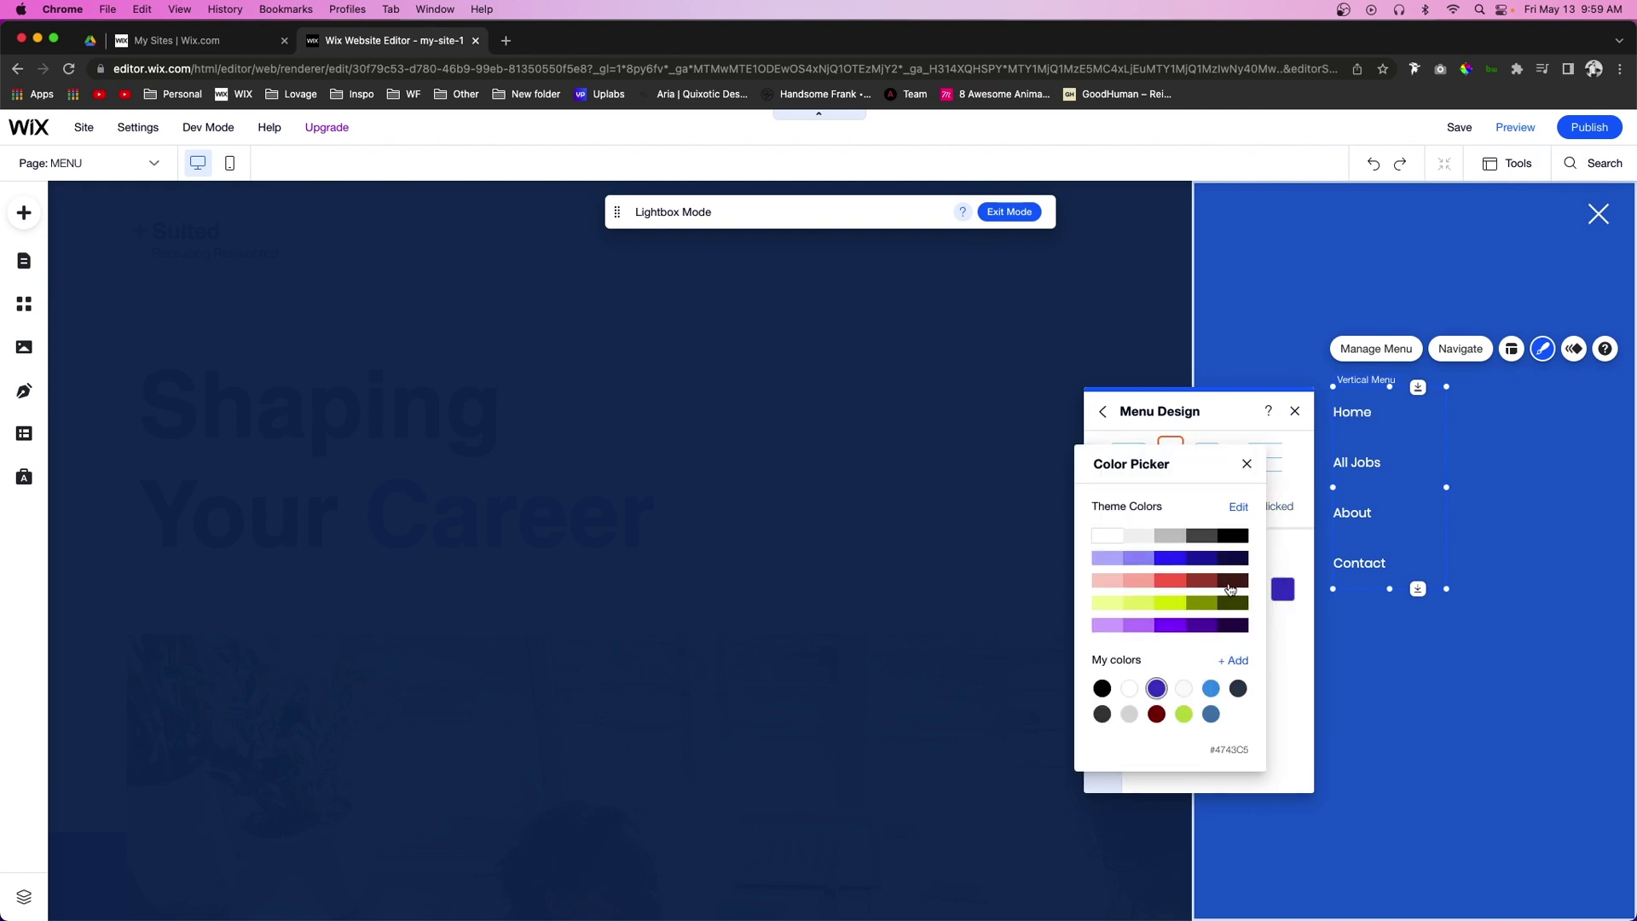
pyautogui.click(1170, 535)
pyautogui.click(1247, 463)
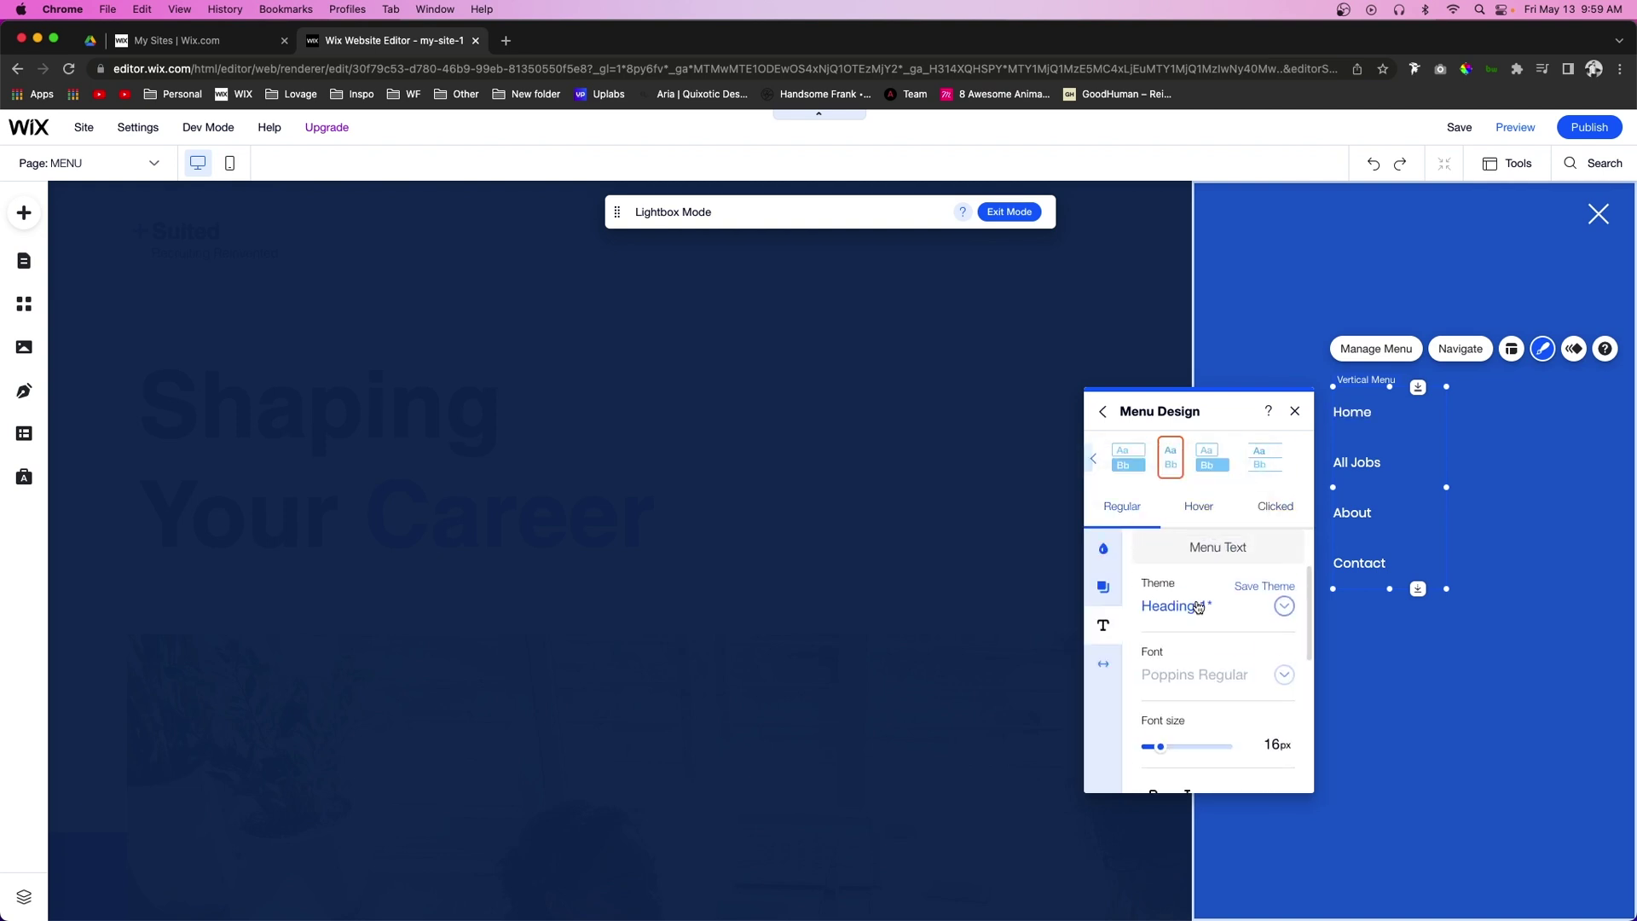
pyautogui.click(1225, 782)
# Step: Centre-align the menu items Home, All Jobs, About and Contact
pyautogui.click(1511, 349)
pyautogui.click(1159, 489)
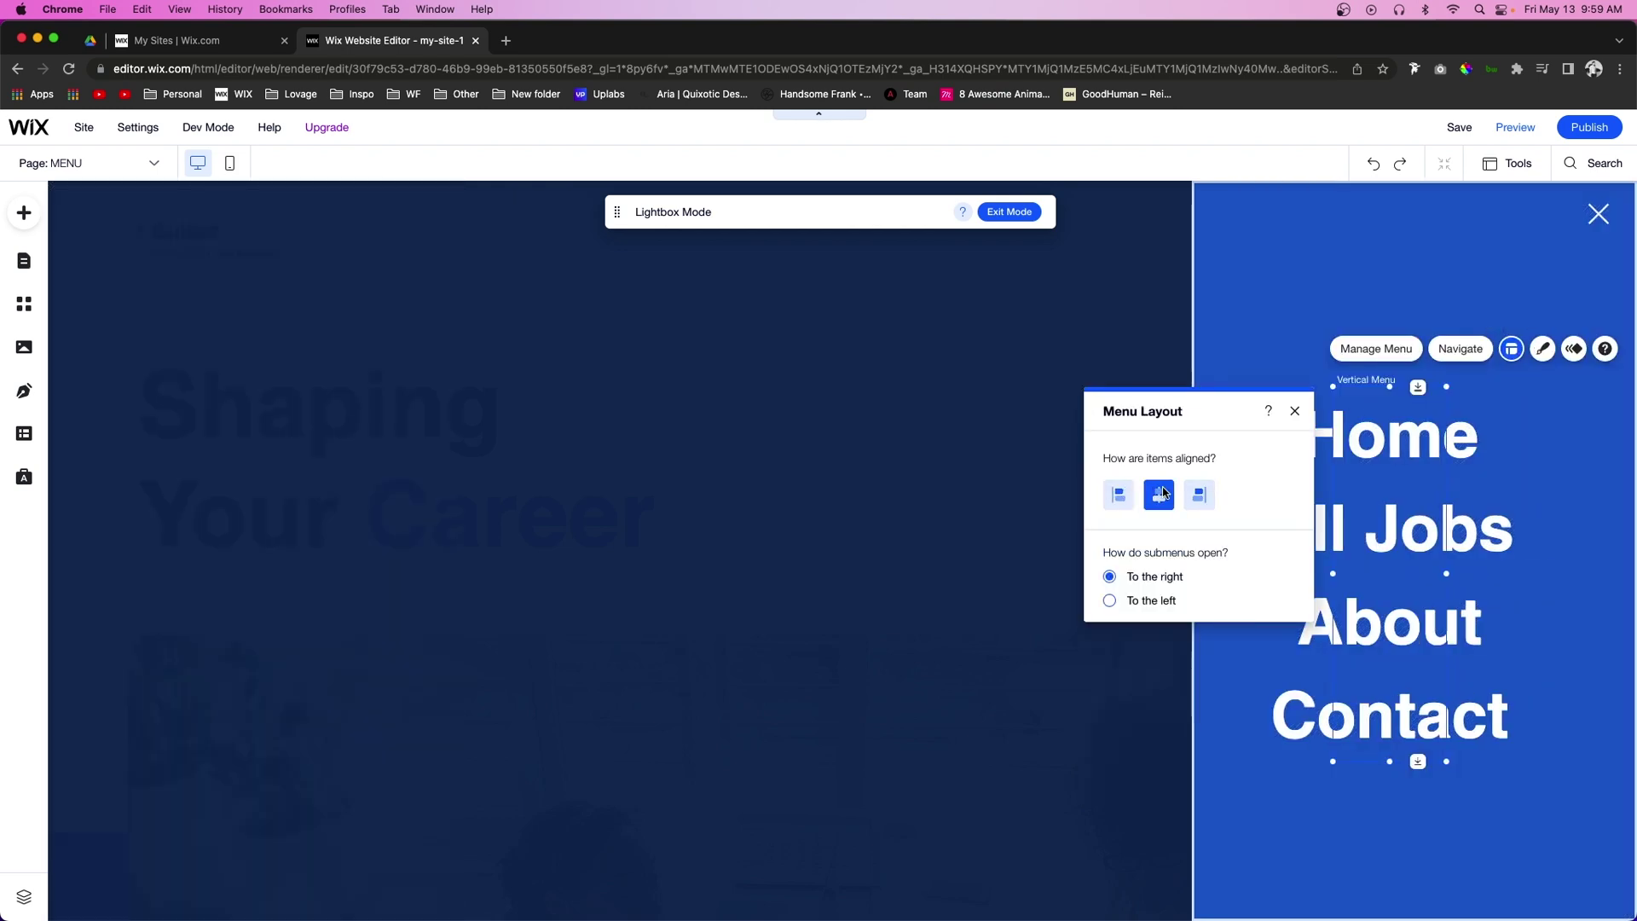
pyautogui.click(1348, 528)
pyautogui.click(785, 683)
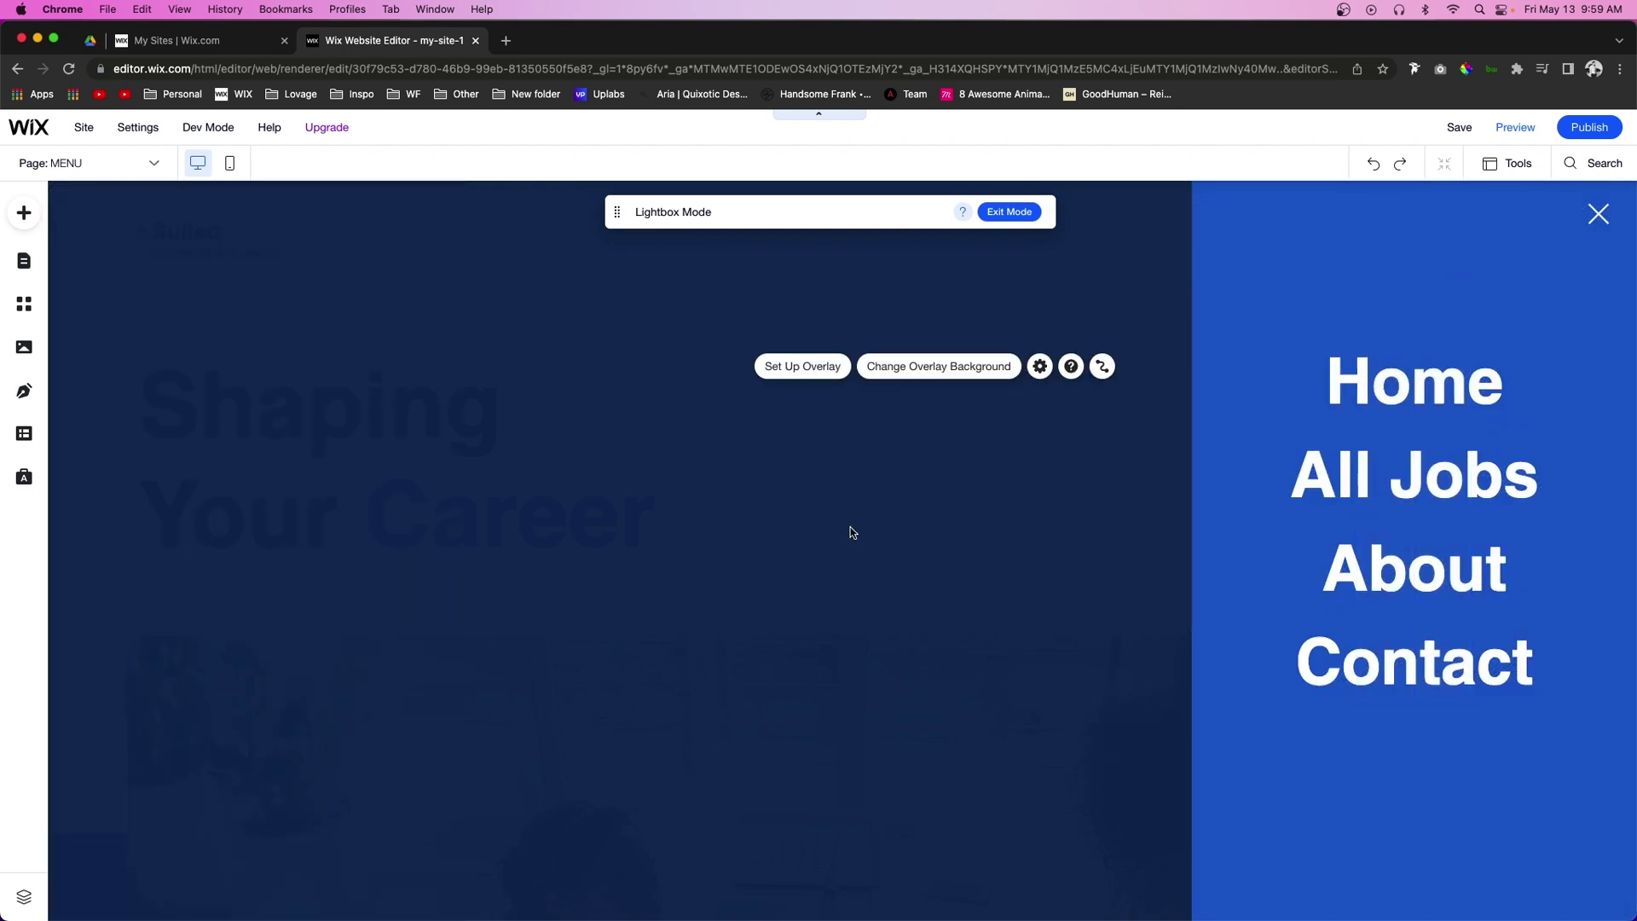
# Step: Return to the Home page and delete the header's horizontal menu
pyautogui.click(1013, 212)
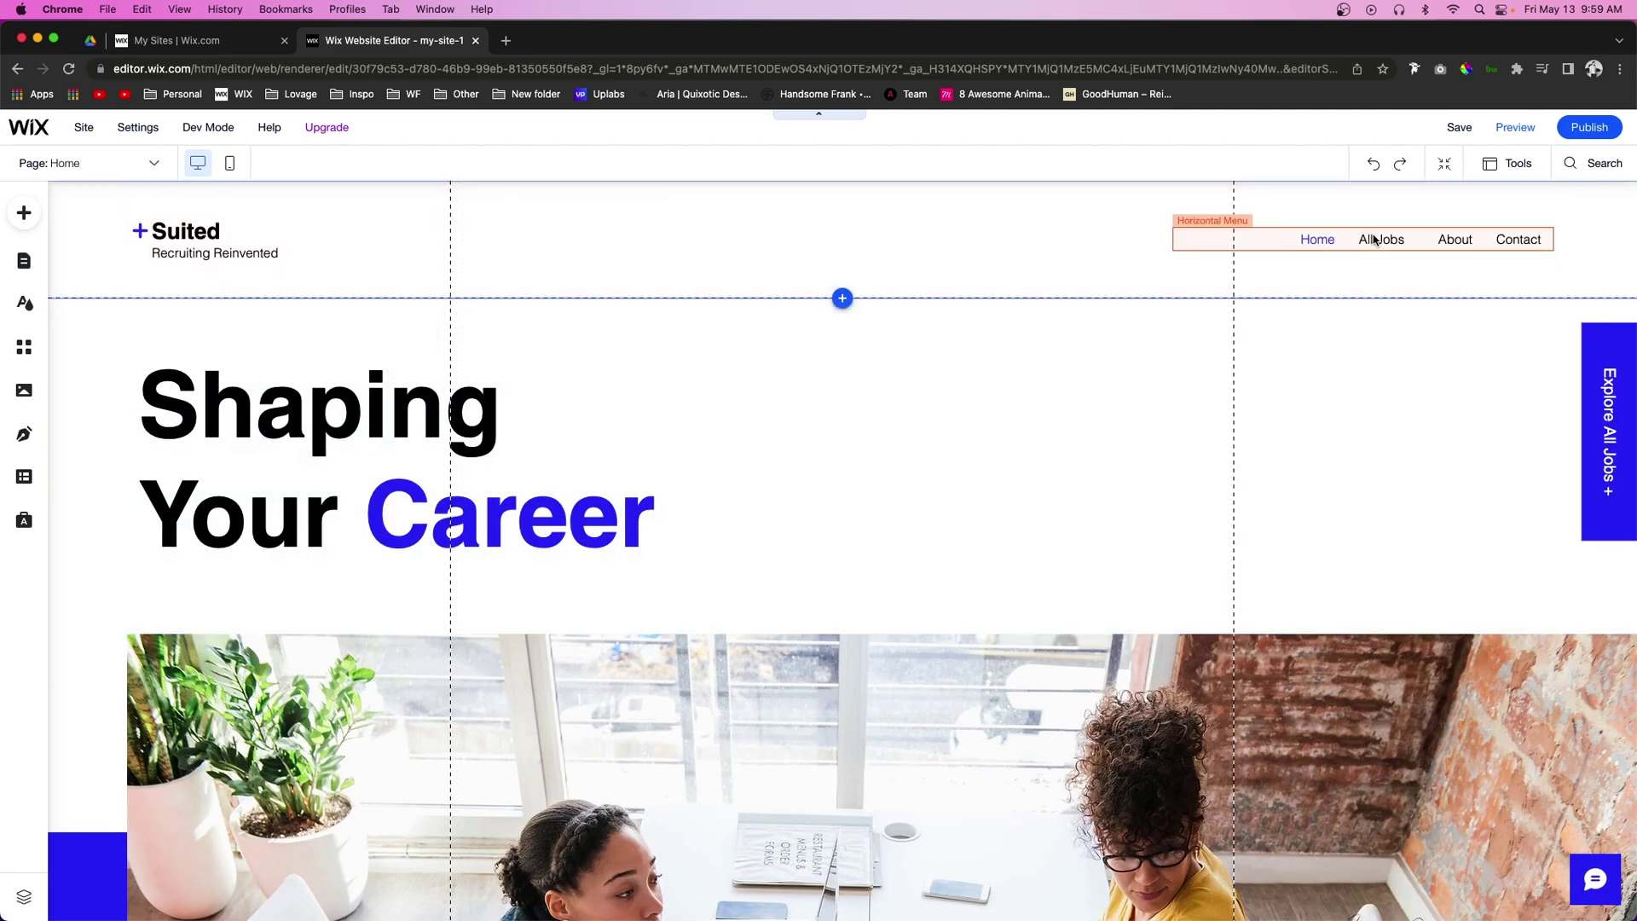
pyautogui.click(1374, 240)
pyautogui.press('Delete')
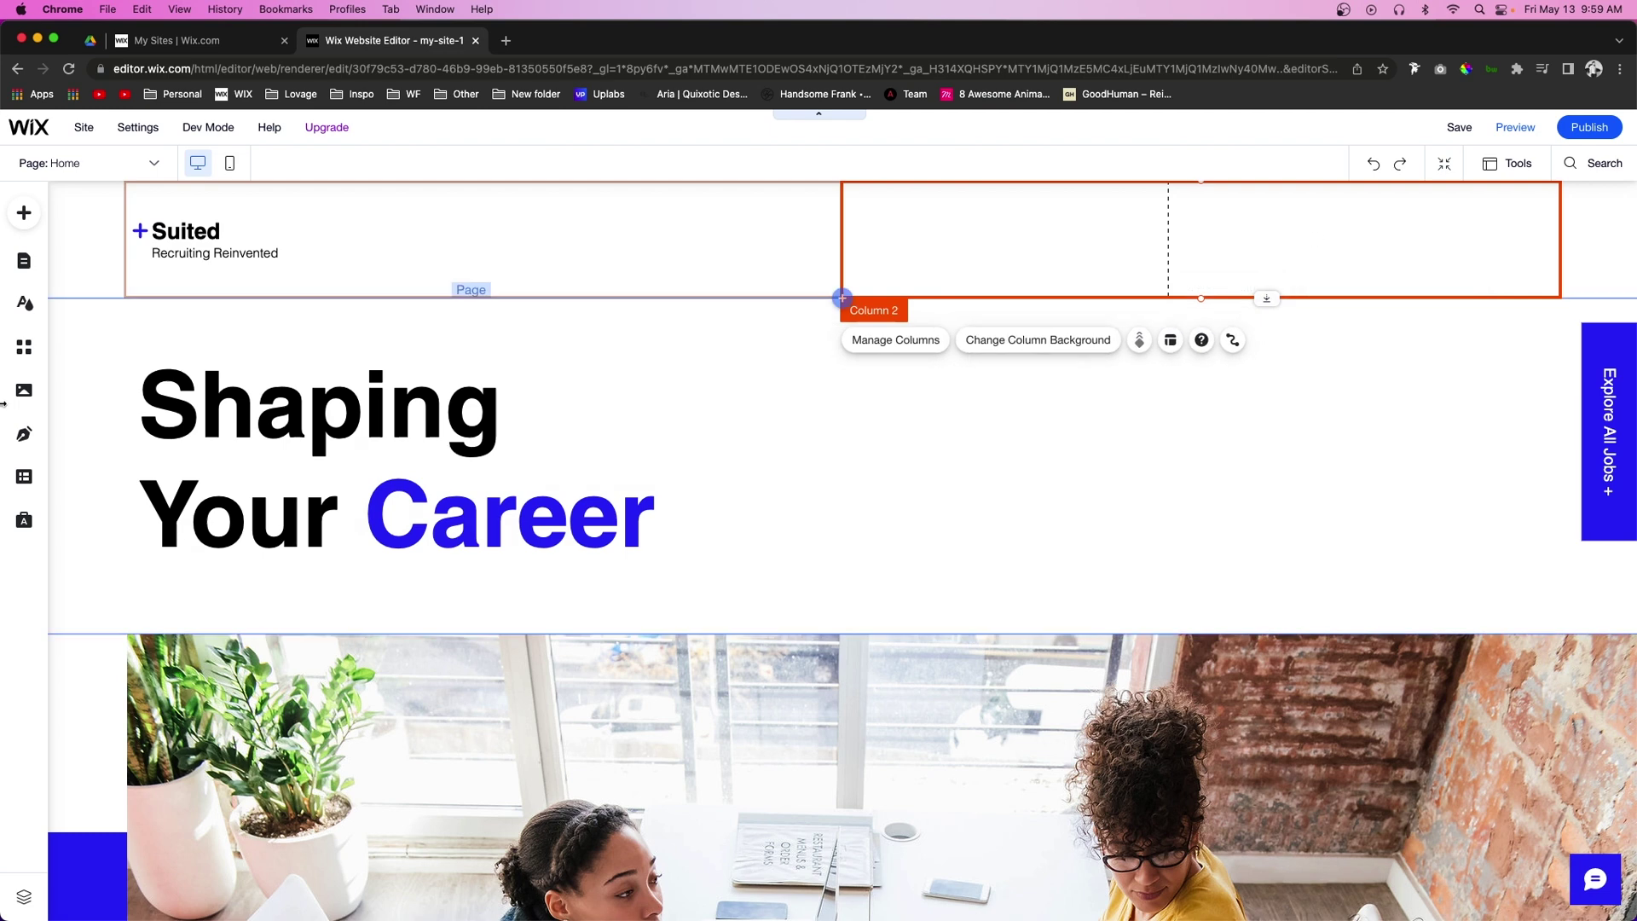
# Step: Search basic shapes for 'lines' and add the Hamburger Menu graphic to the page
pyautogui.click(24, 215)
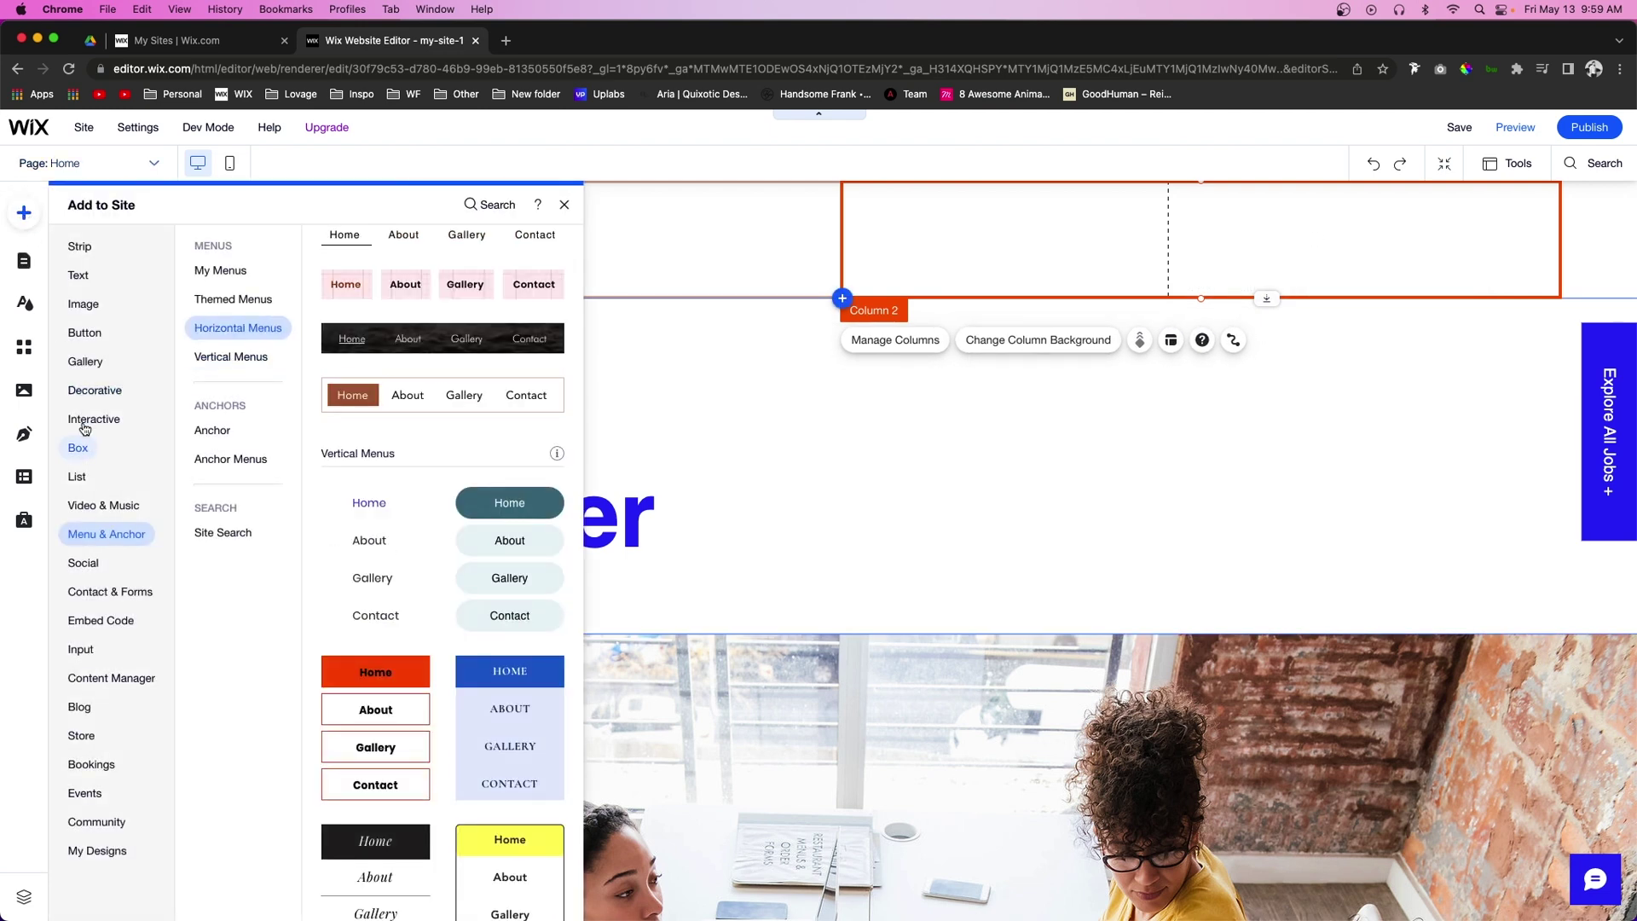
pyautogui.click(94, 389)
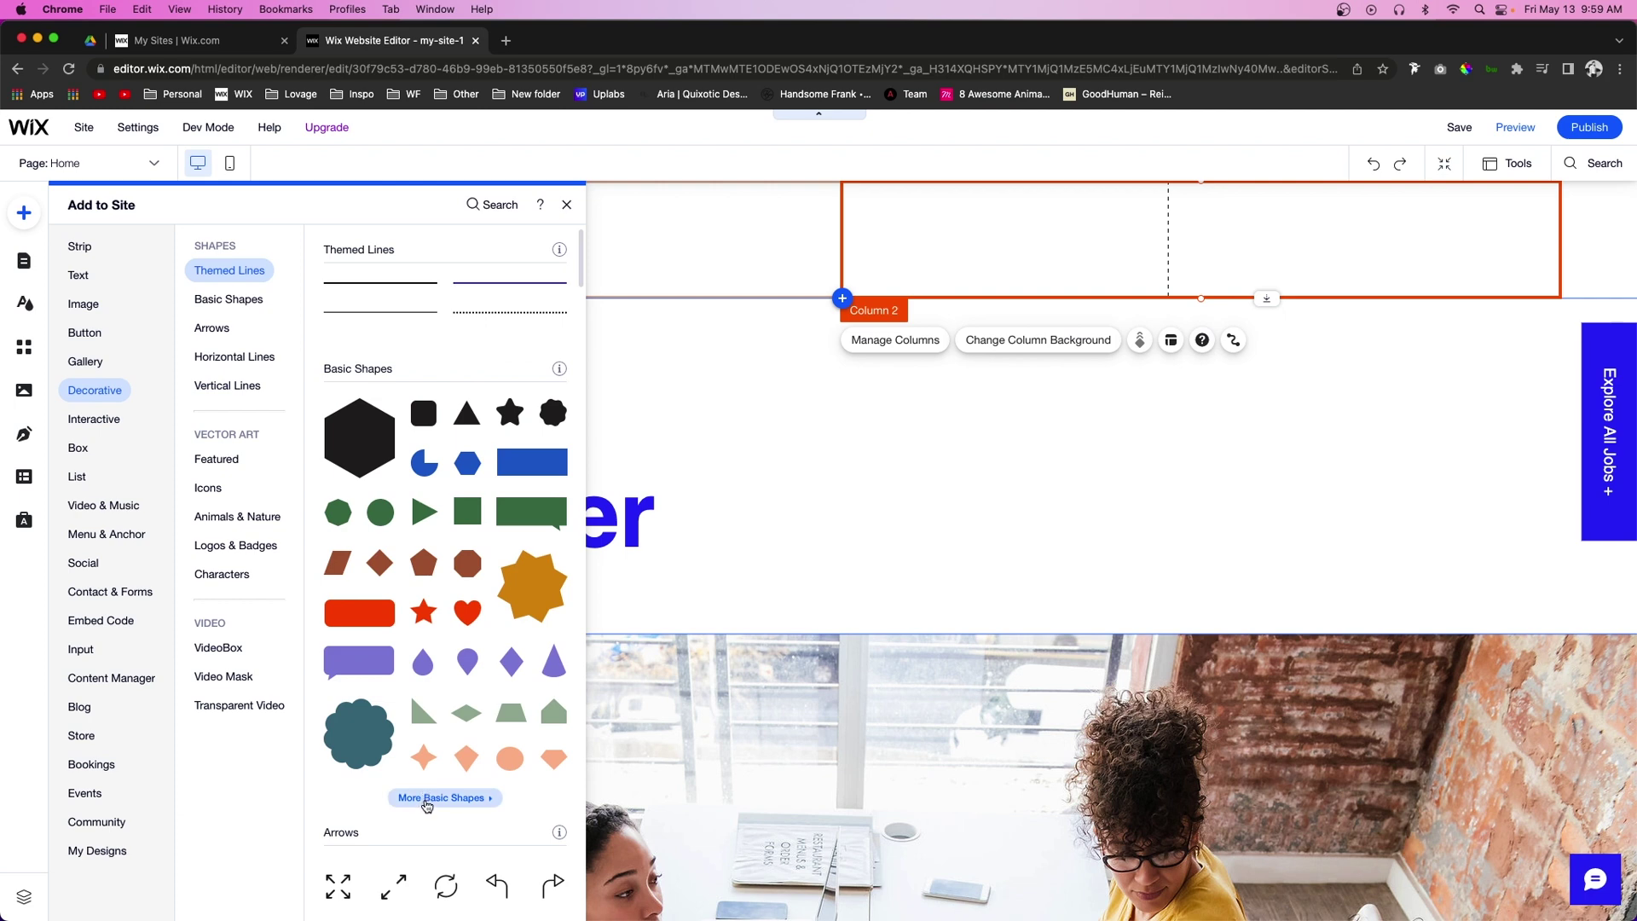
pyautogui.click(426, 798)
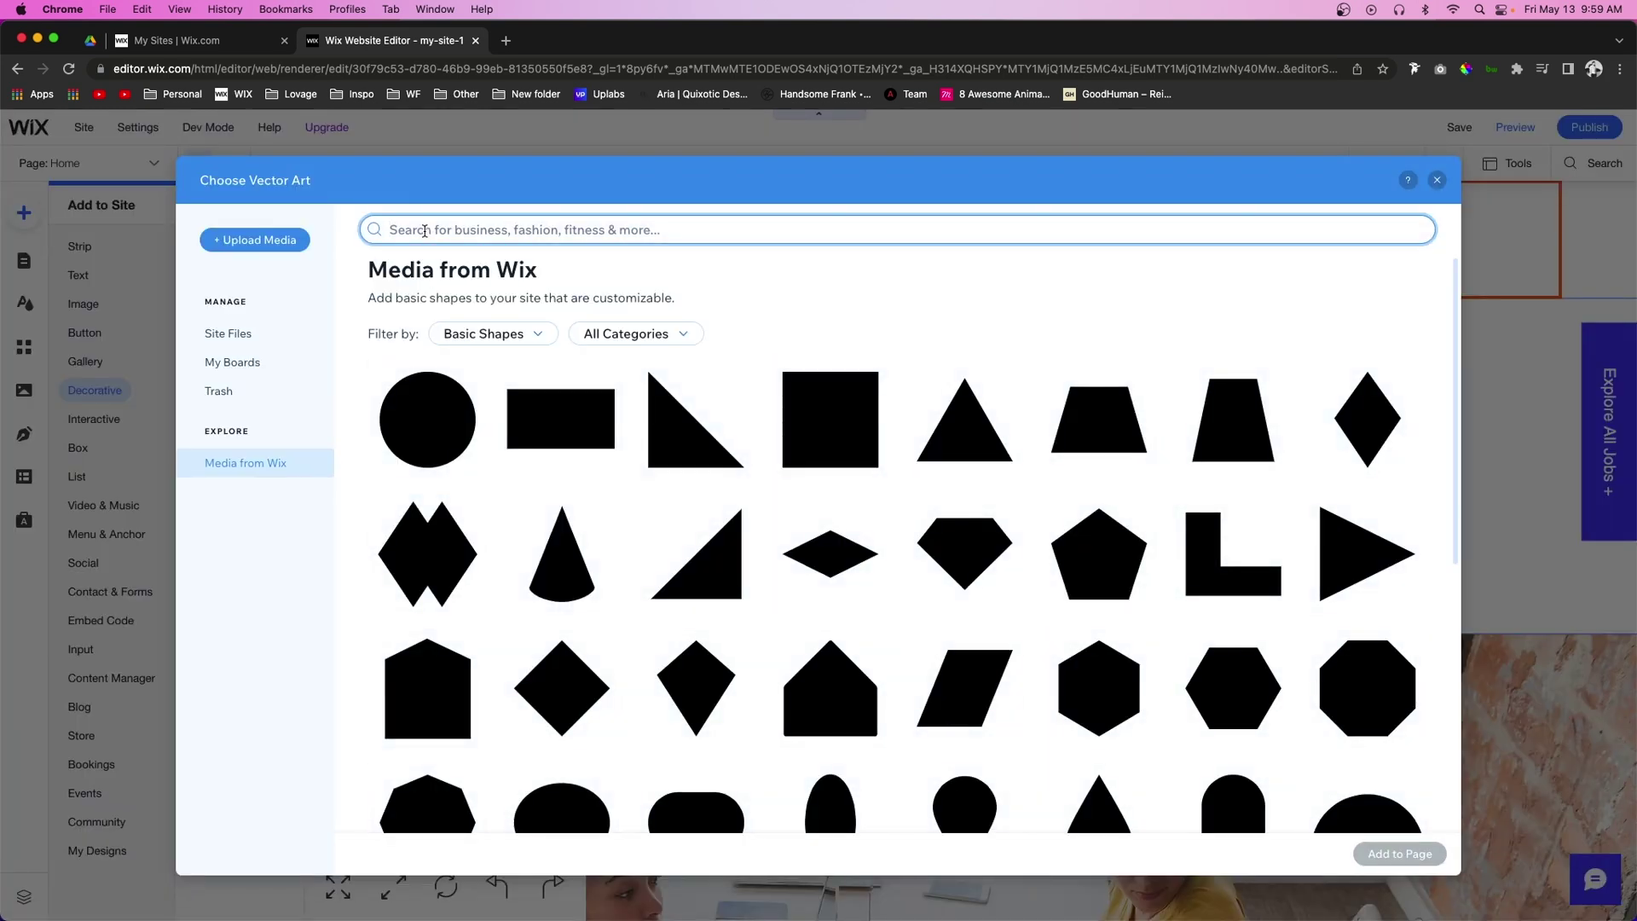
pyautogui.write('lines')
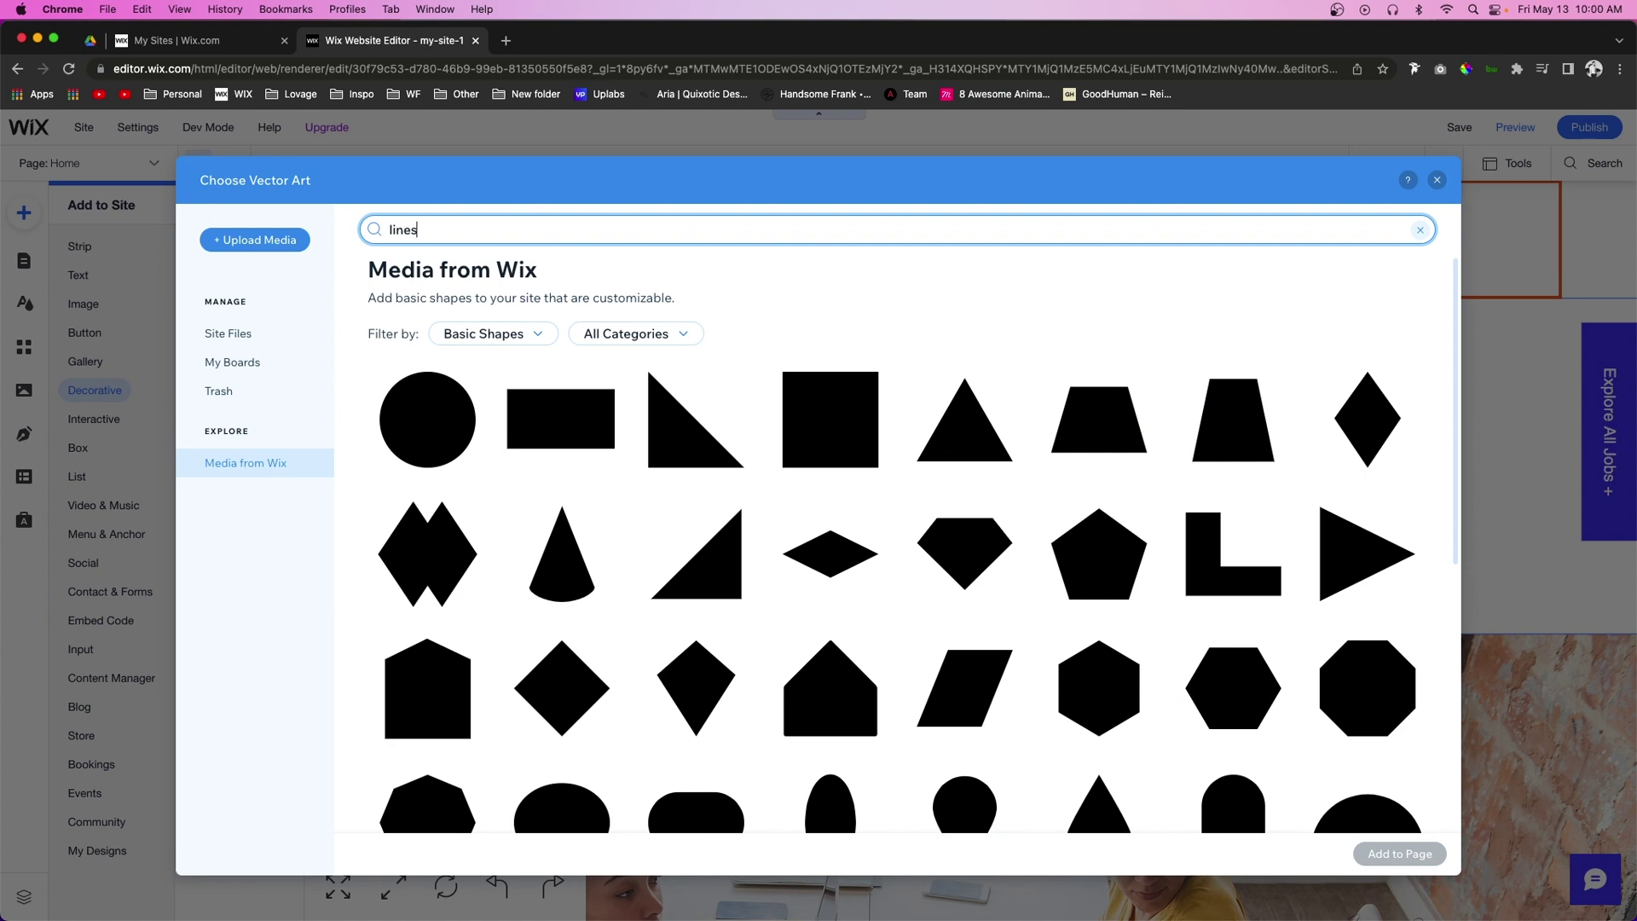
pyautogui.press('Return')
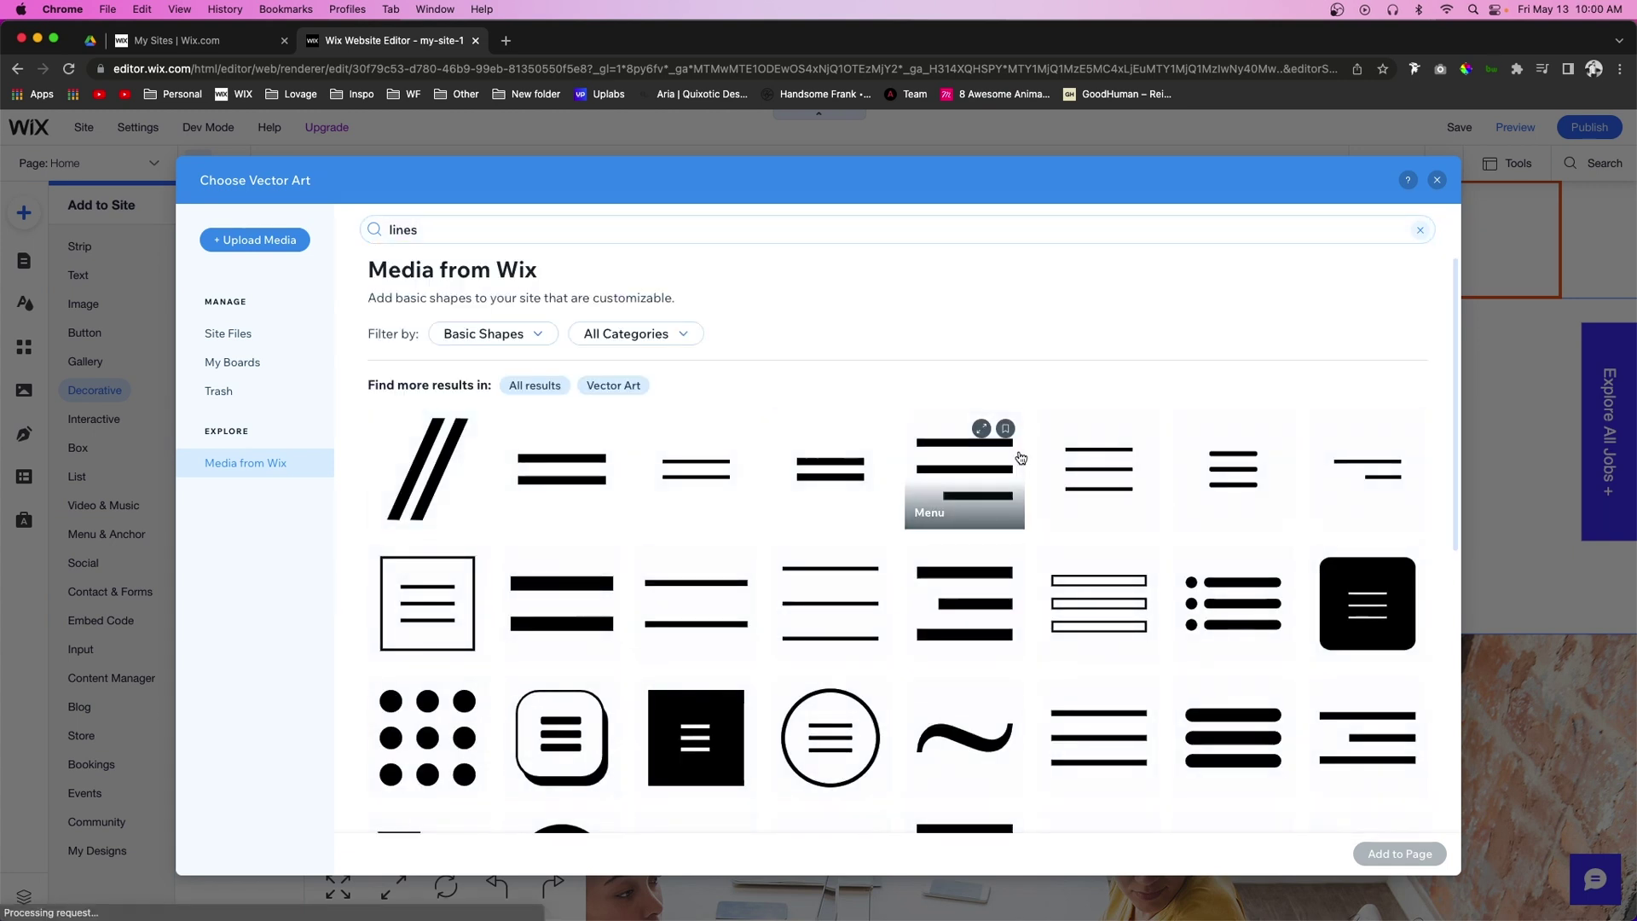
pyautogui.scroll(-5, 1185, 531)
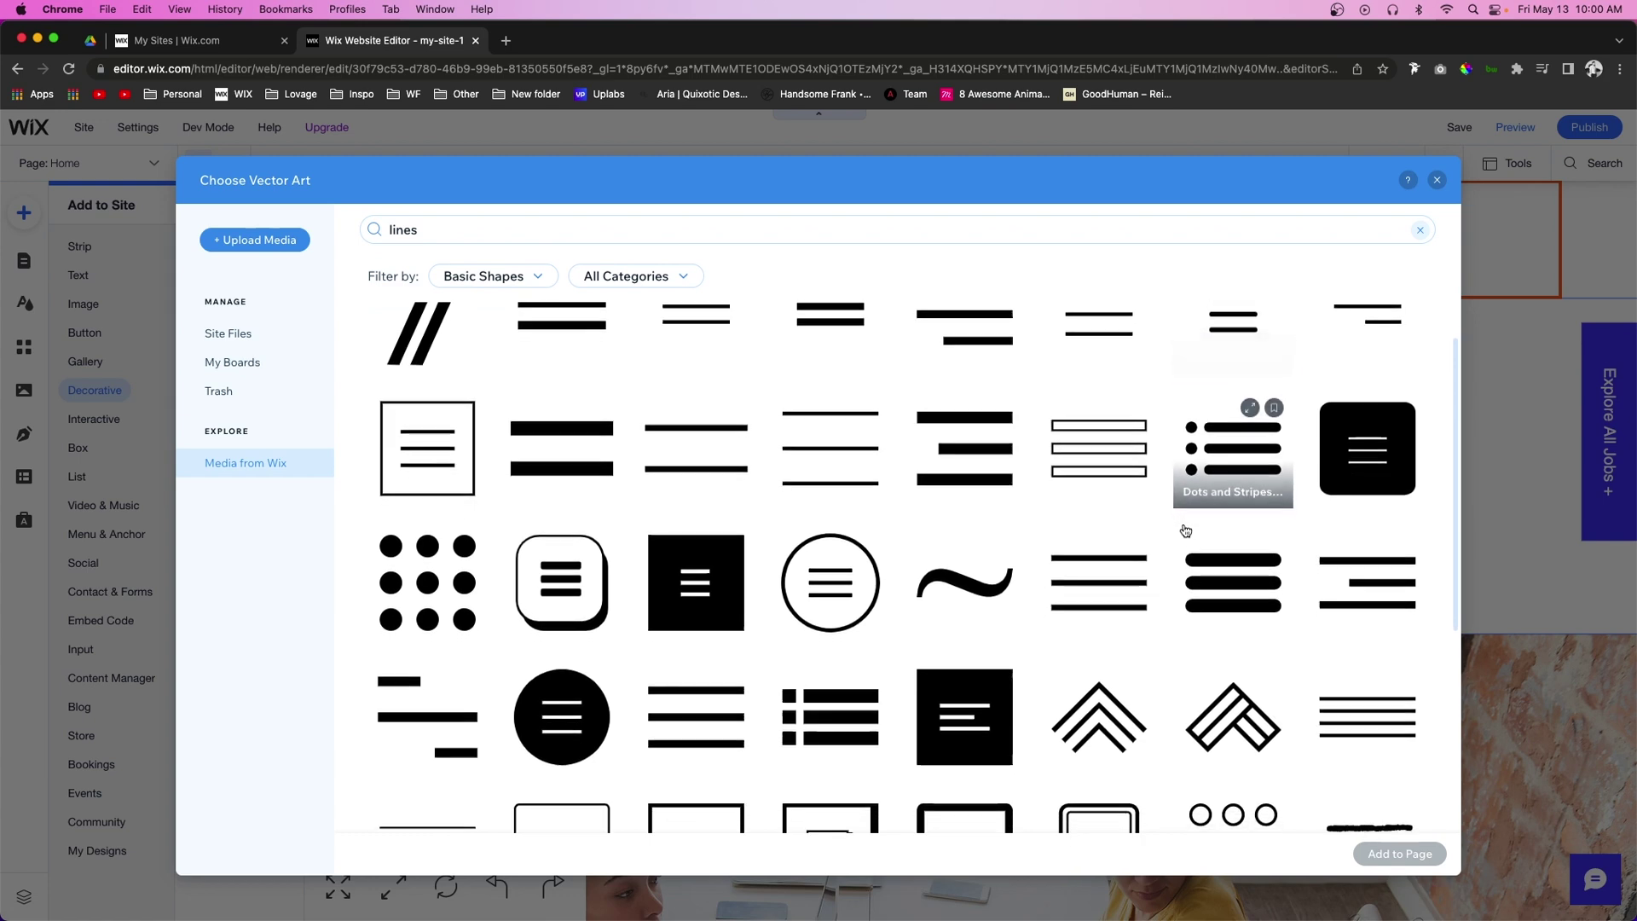
pyautogui.scroll(4, 1183, 521)
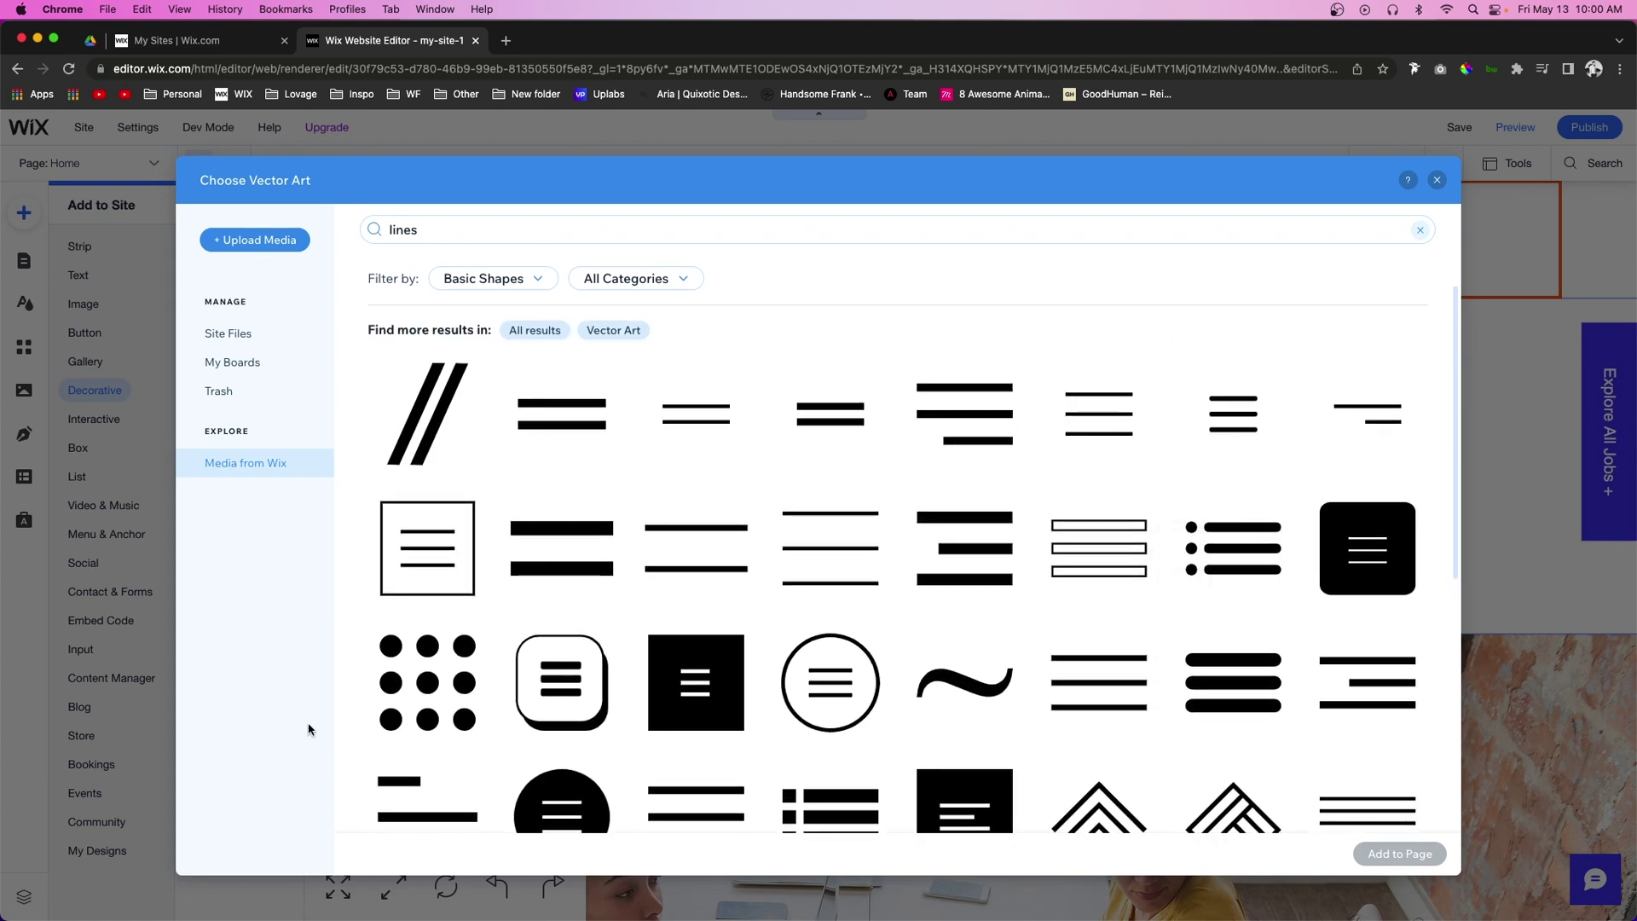
pyautogui.scroll(-2, 546, 682)
pyautogui.click(420, 650)
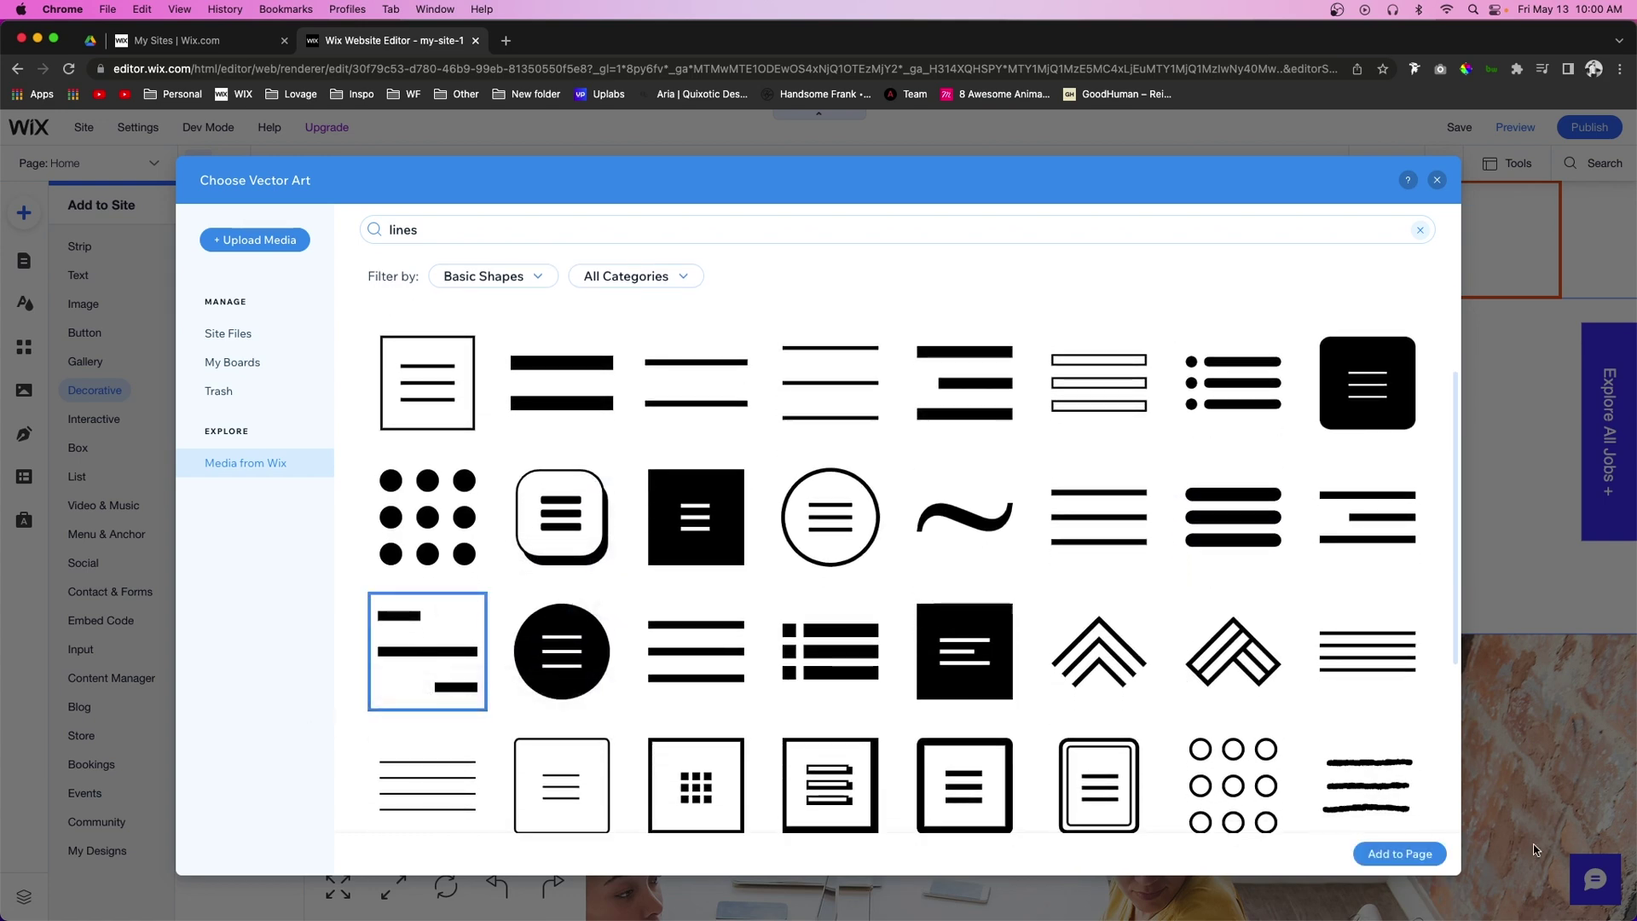
pyautogui.click(1399, 854)
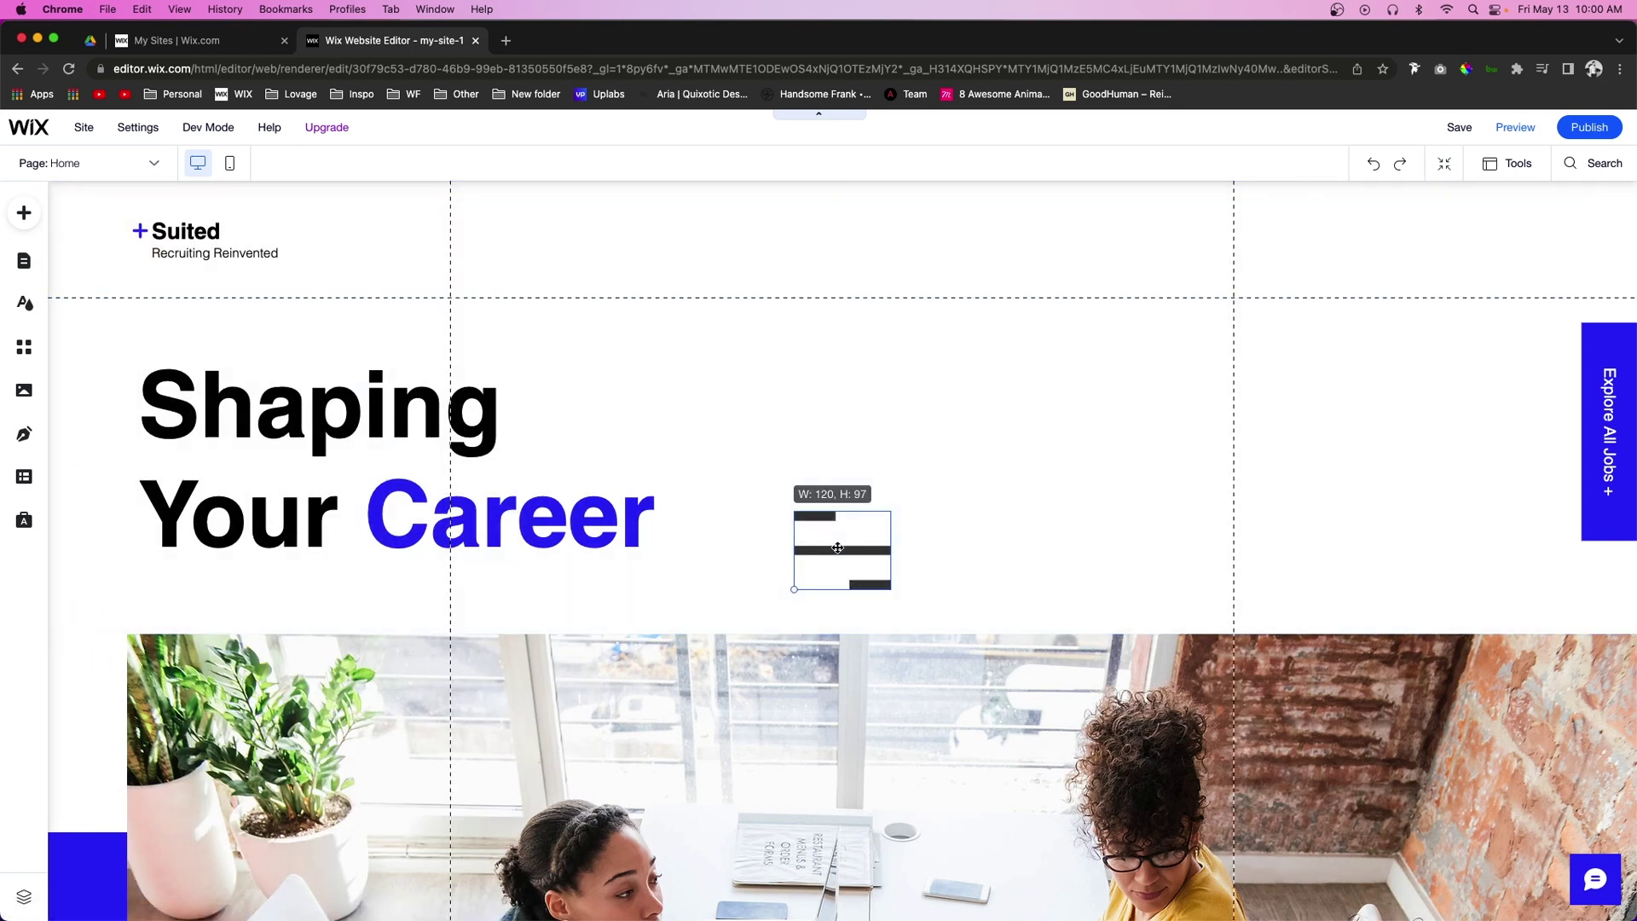
# Step: Shrink the hamburger icon to 56×46 at the header's right and link it to MENU
pyautogui.moveTo(793, 590); pyautogui.dragTo(1468, 239)
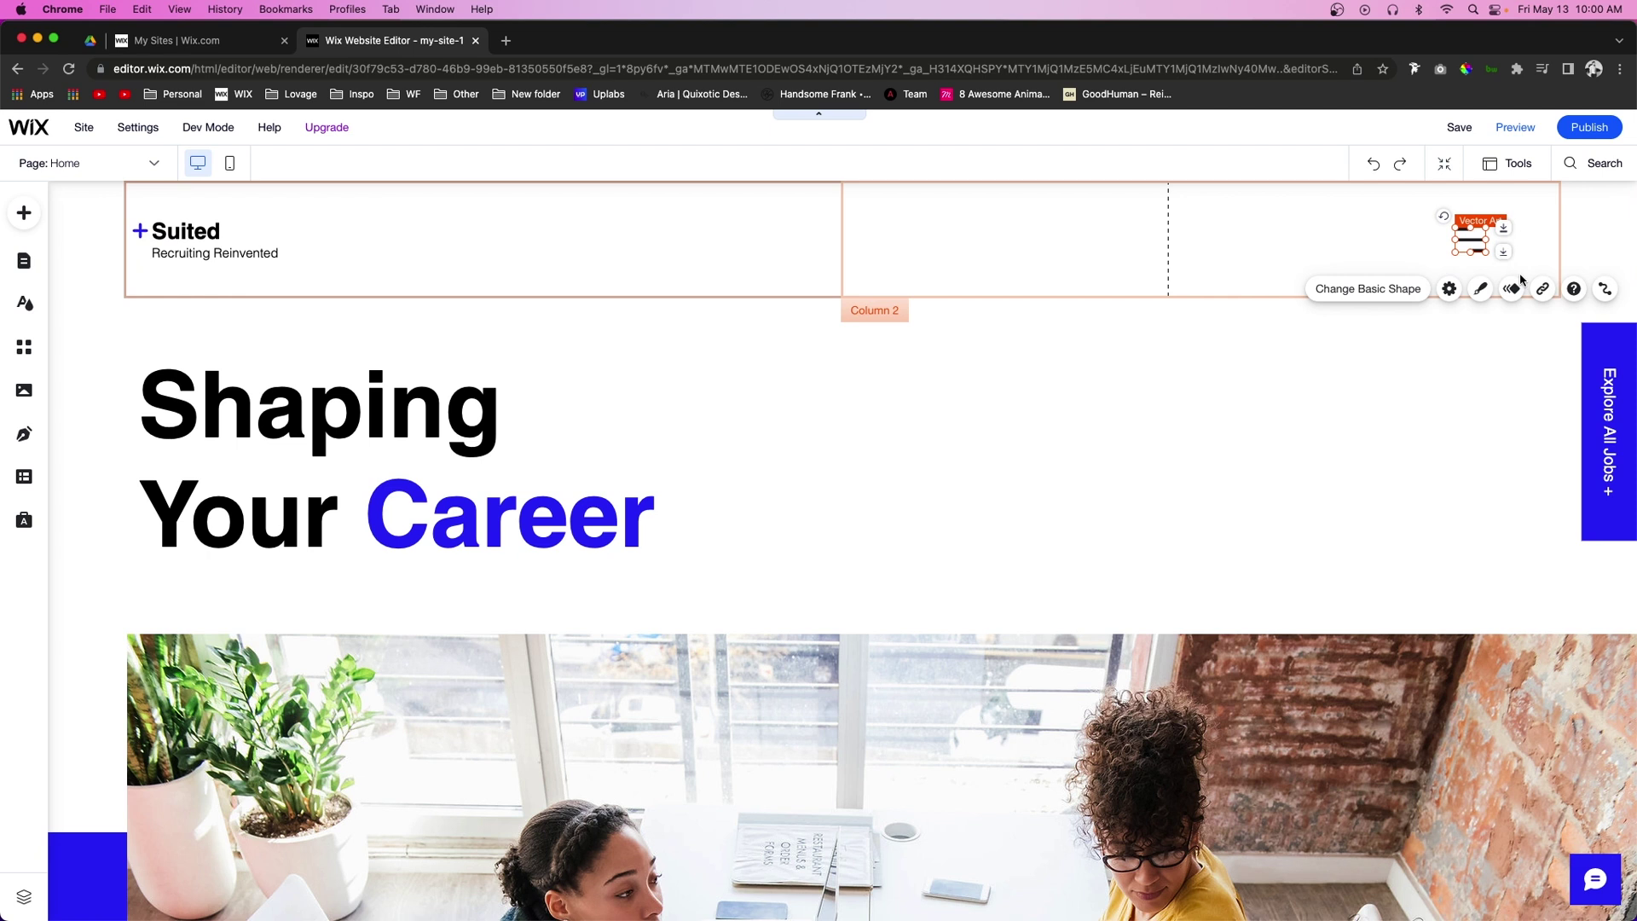
pyautogui.click(1544, 290)
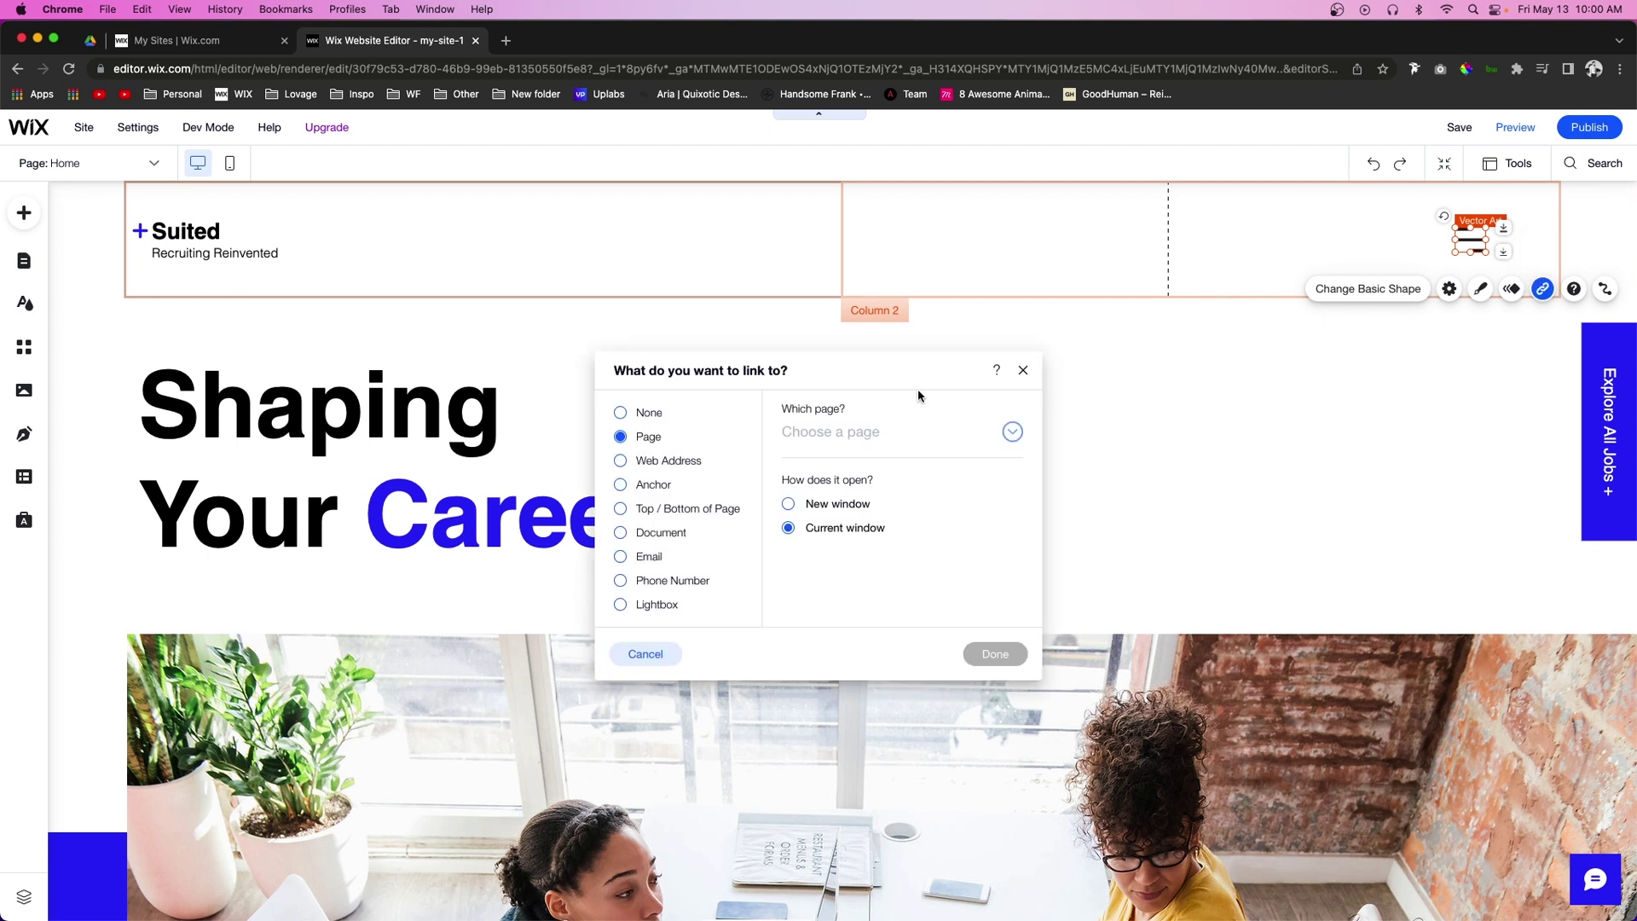
pyautogui.click(654, 607)
pyautogui.click(818, 452)
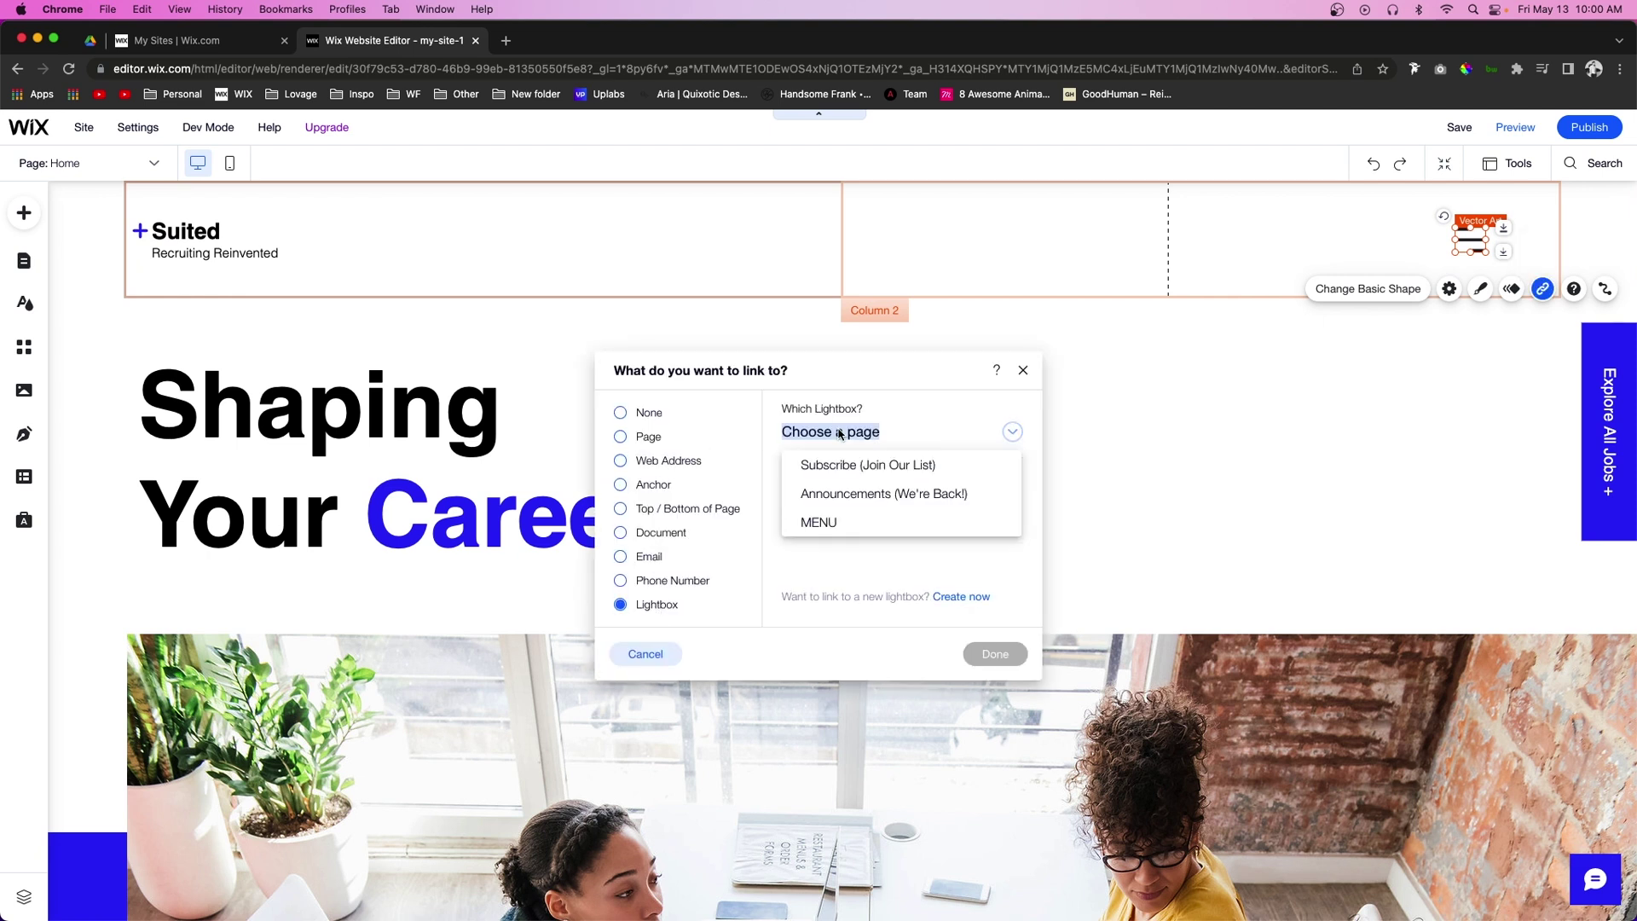
pyautogui.click(836, 522)
pyautogui.click(997, 655)
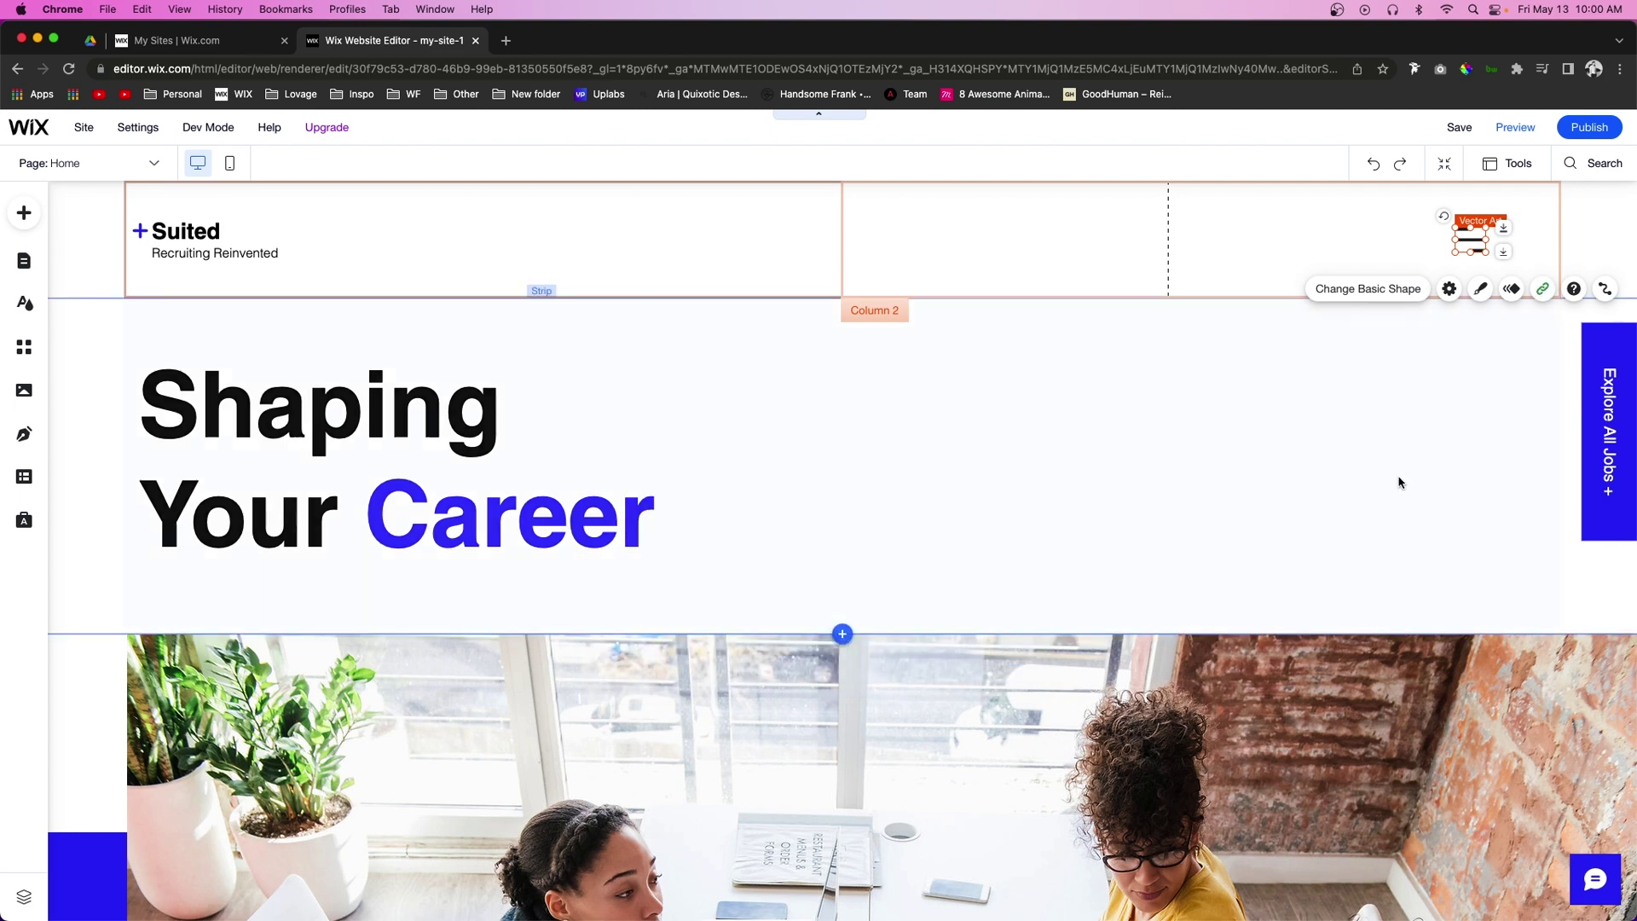
pyautogui.click(1506, 129)
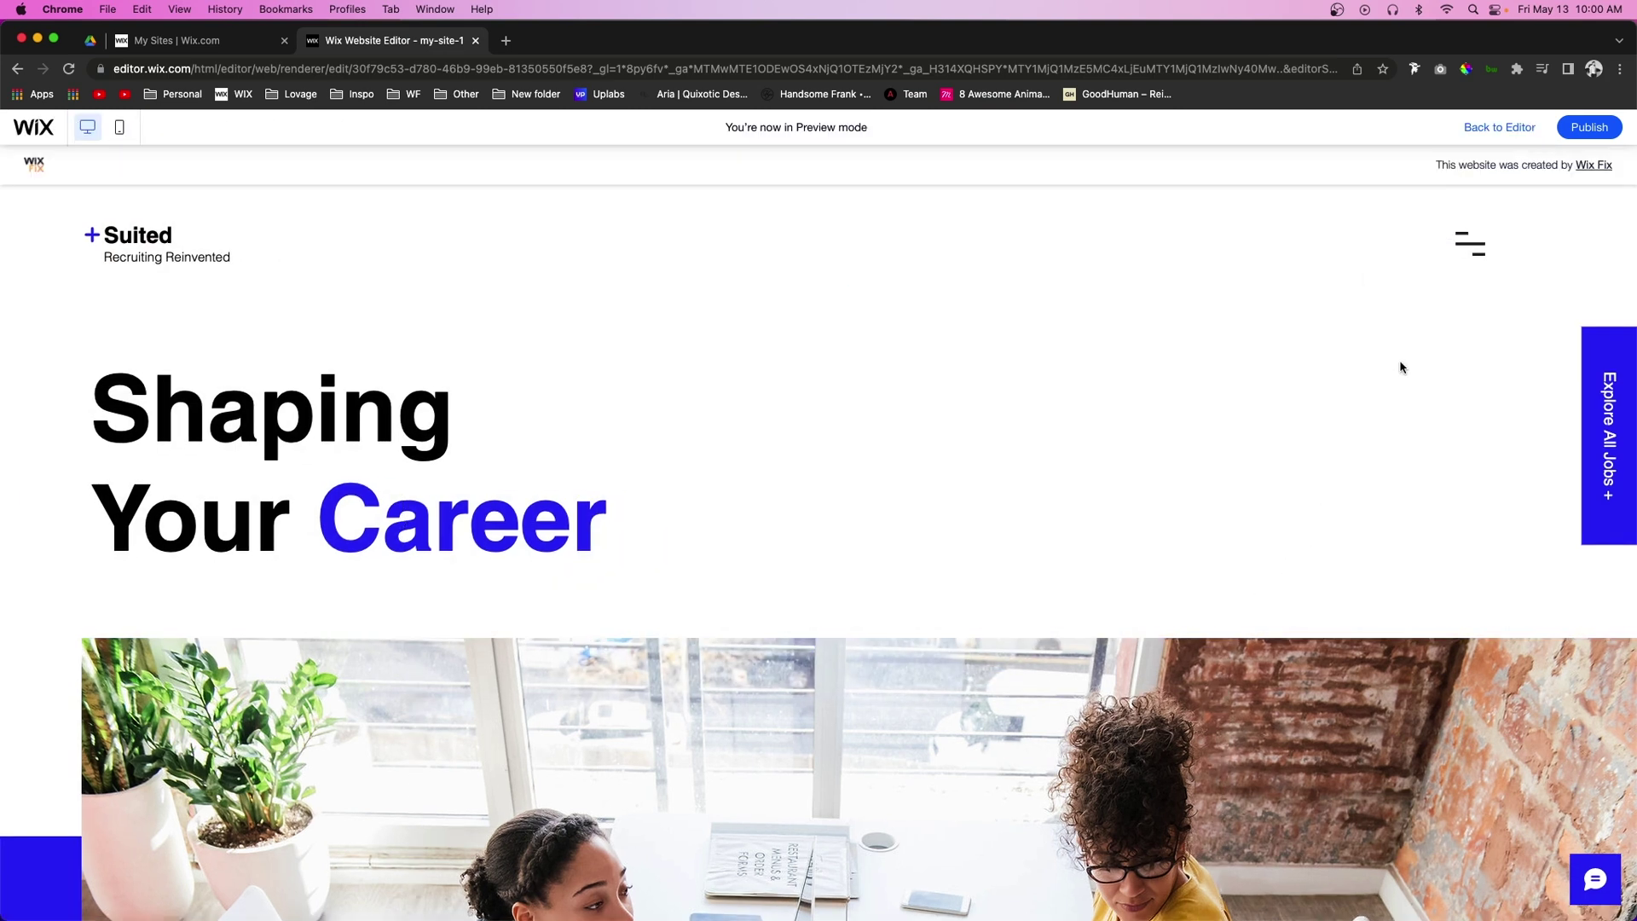
# Step: In Preview, open the MENU lightbox from the hamburger icon and close it again
pyautogui.click(1470, 248)
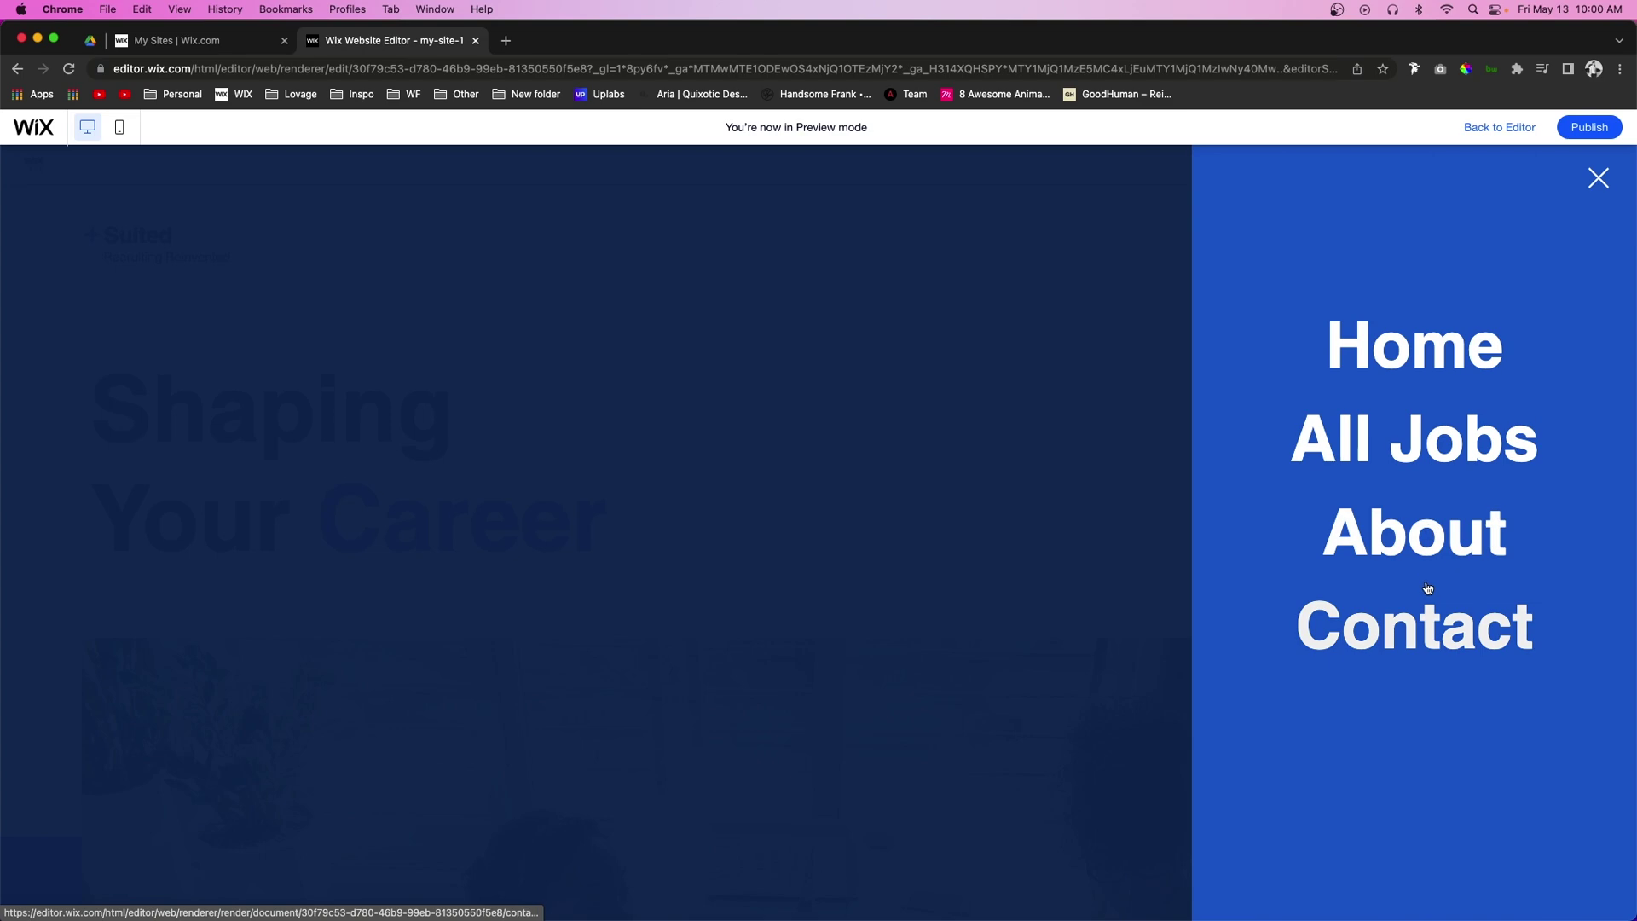
pyautogui.click(1055, 601)
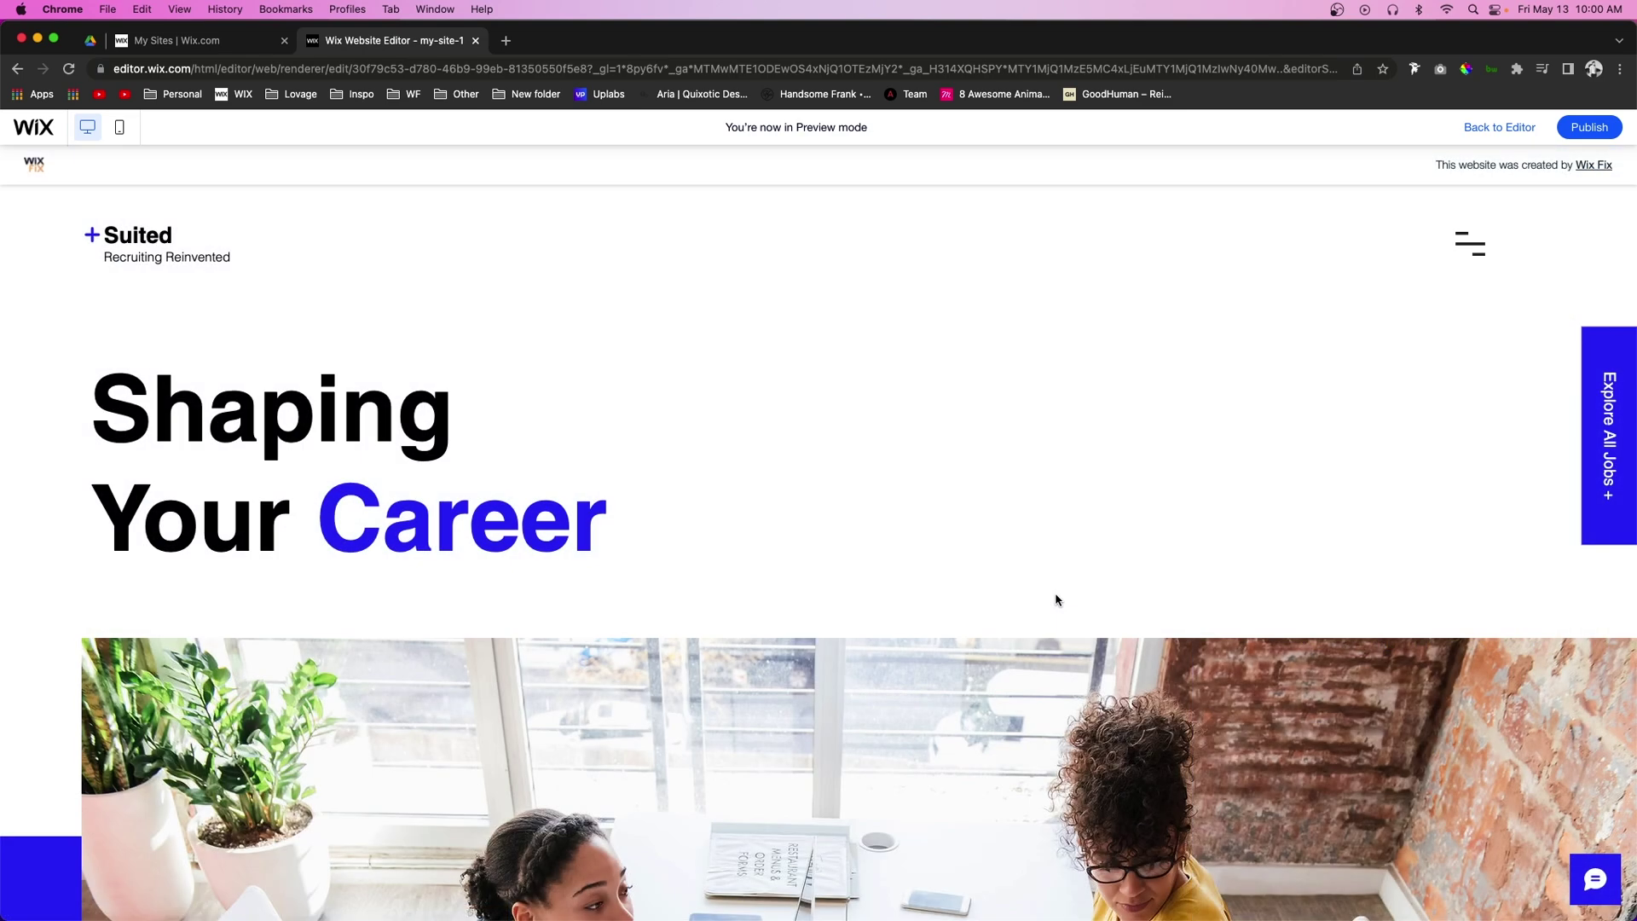